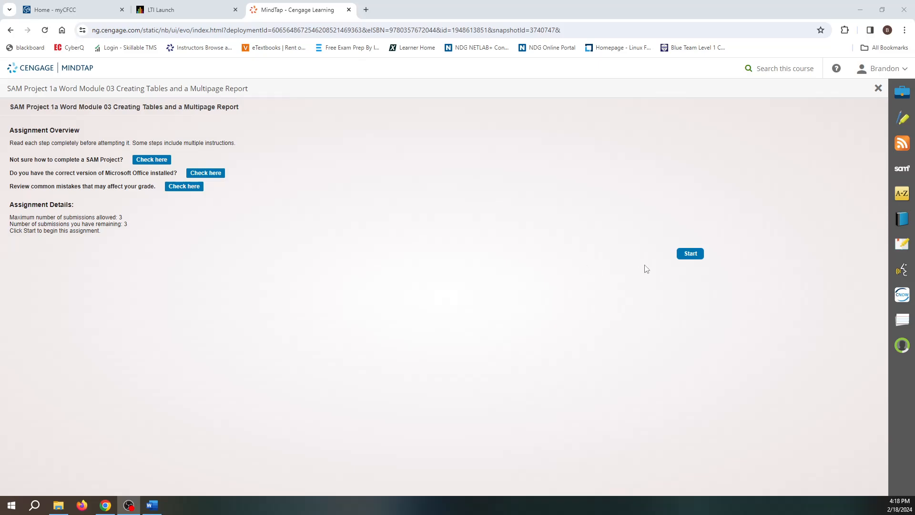
Step: Start the SAM Word Module 03 project and download all its files, saving the instruction and start documents in the Downloads folder
click(691, 254)
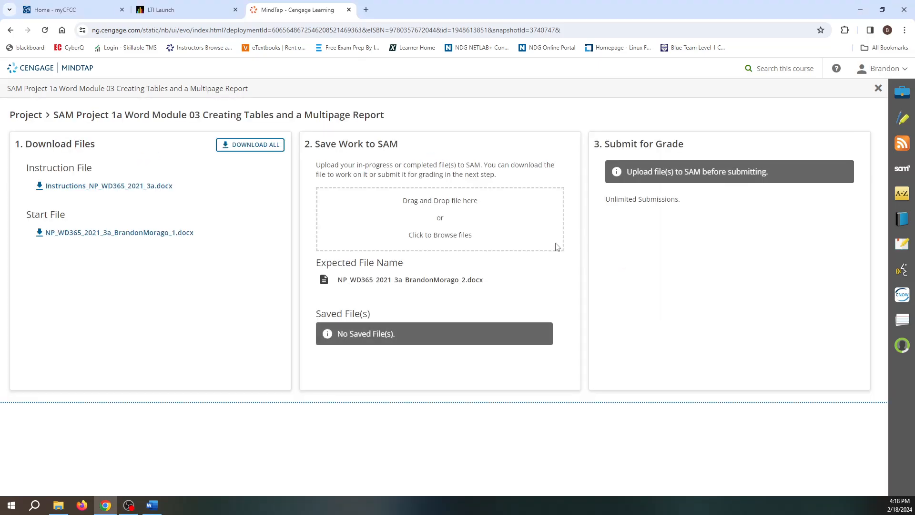
click(251, 145)
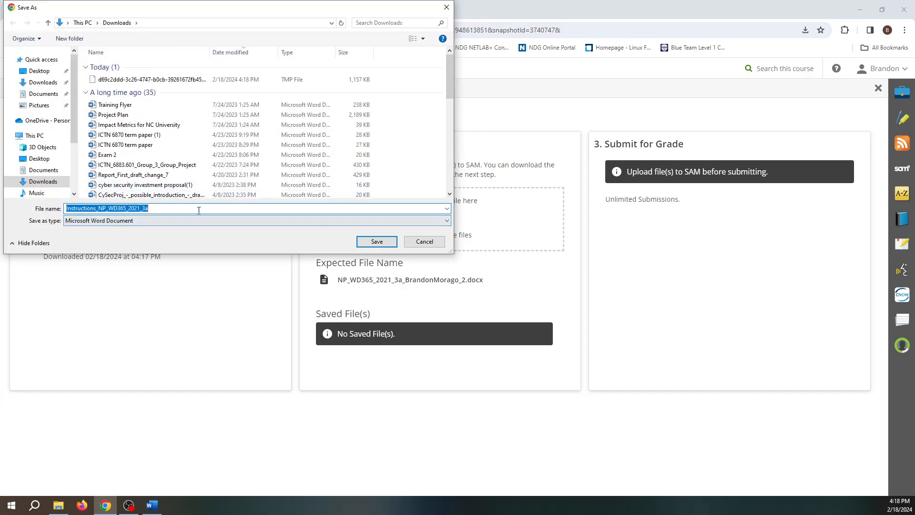
click(381, 244)
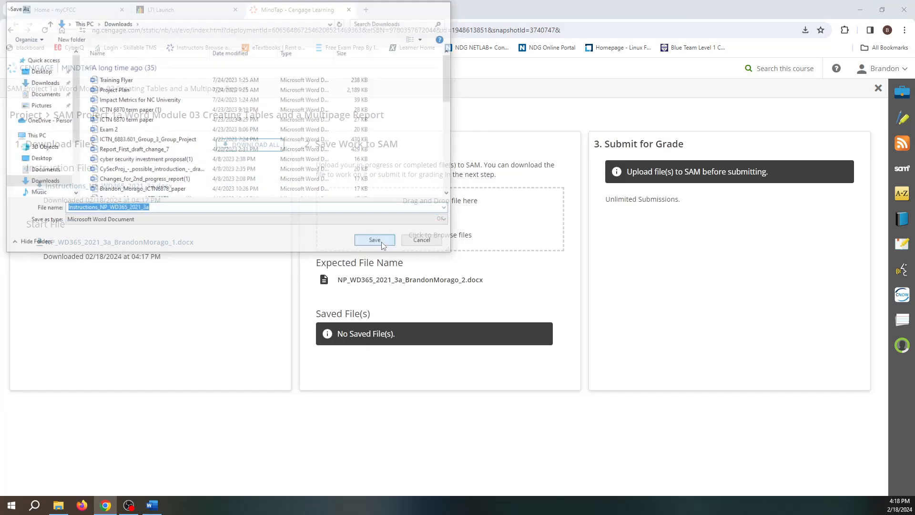
click(376, 241)
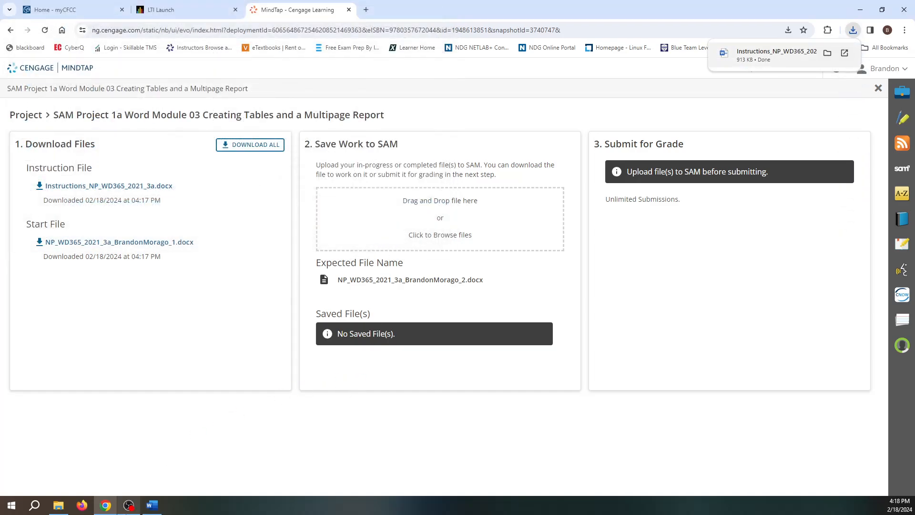
Step: Rename the start document in the Downloads folder so that its name ends in _2 instead of _1
click(68, 508)
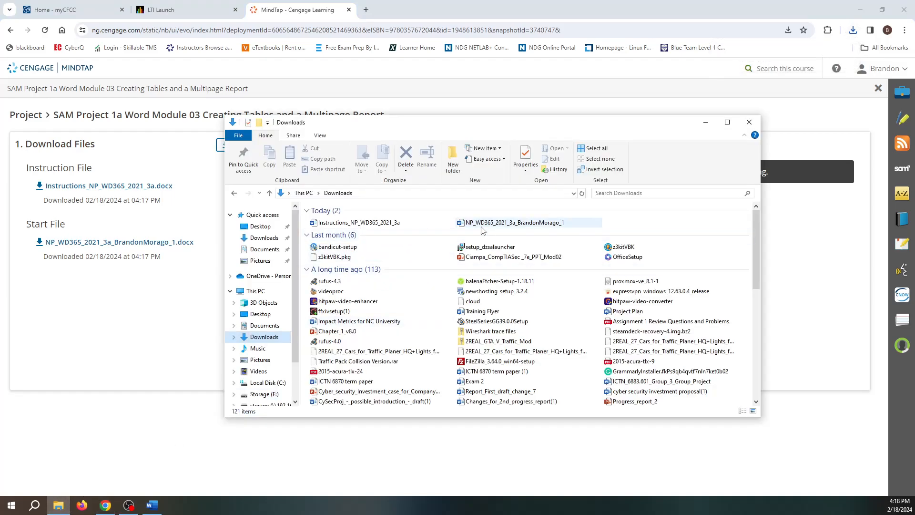
right_click(542, 229)
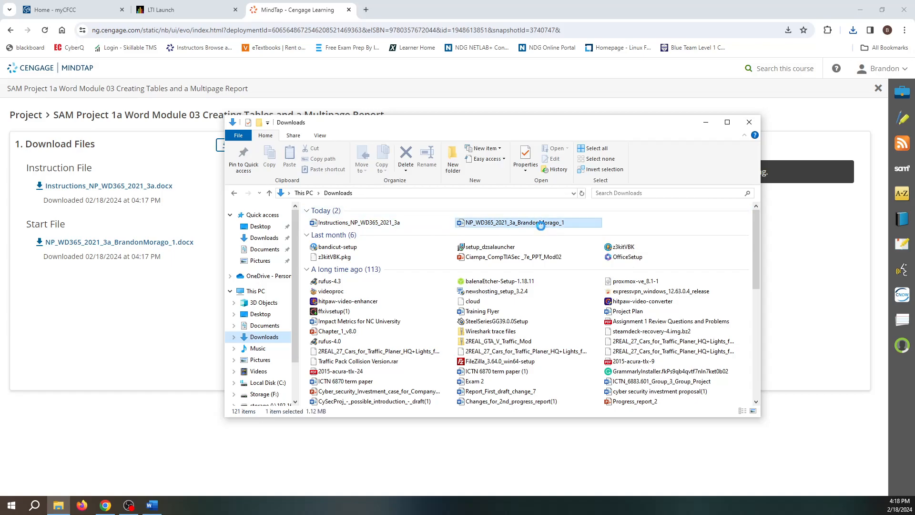
click(568, 415)
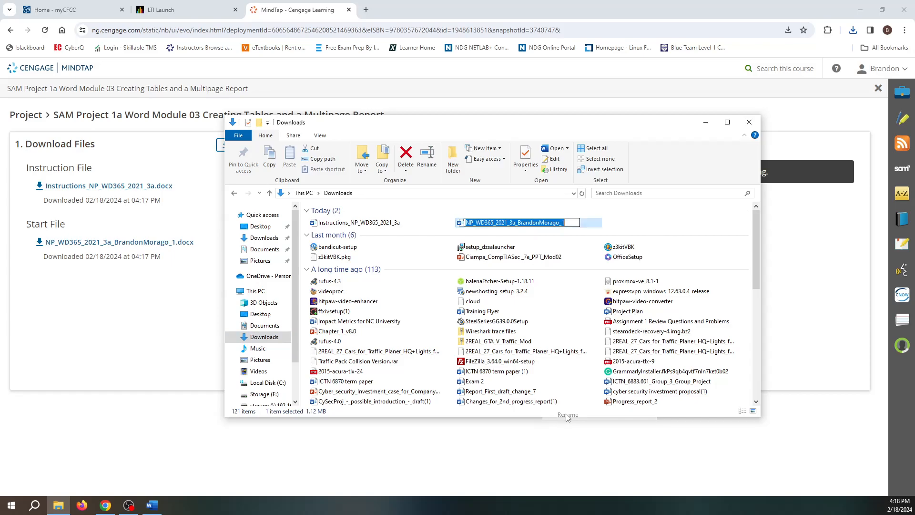
click(571, 221)
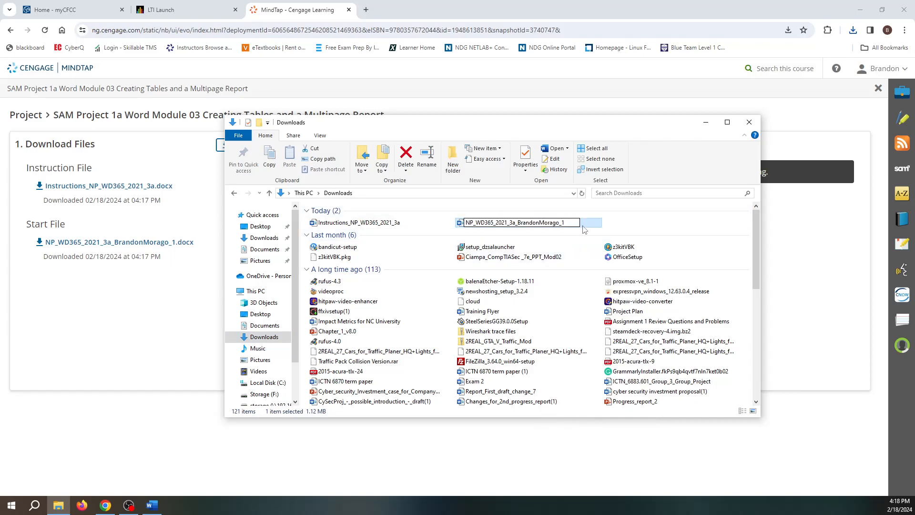
key(BackSpace)
text(2)
click(620, 230)
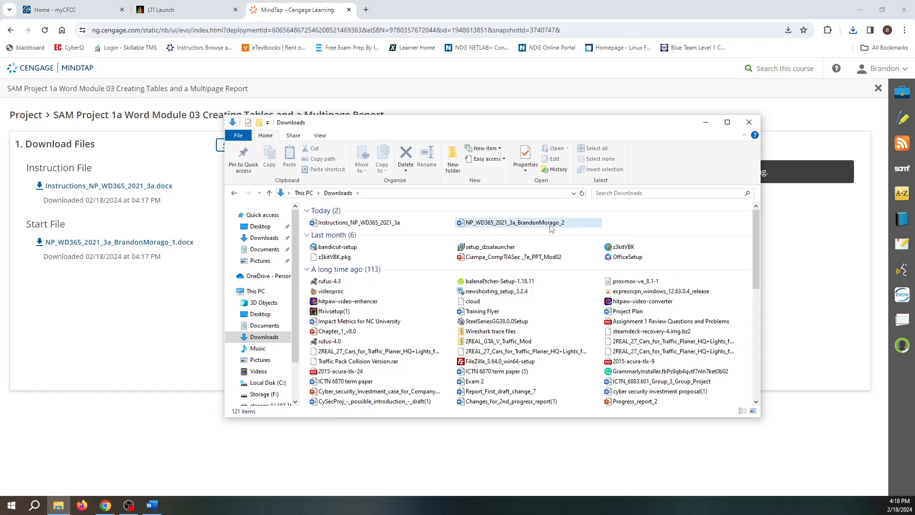
Step: Open the Instructions_NP_WD365_2021_3a document in Word and move its window off to the side of the main screen
double_click(364, 223)
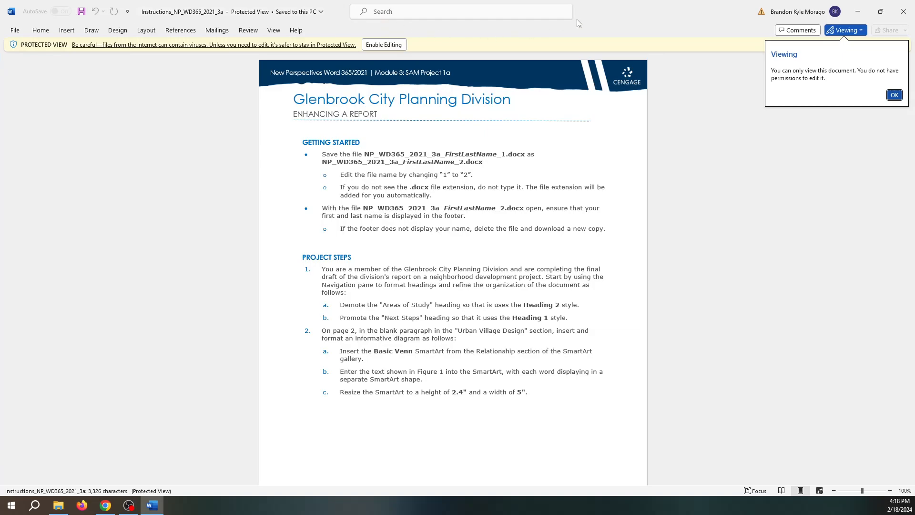
drag(604, 13, 874, 90)
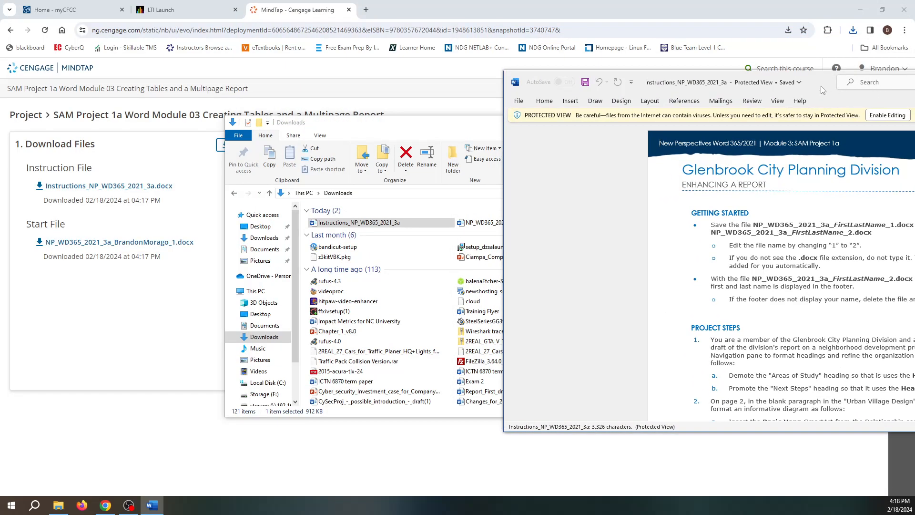
drag(816, 81, 914, 82)
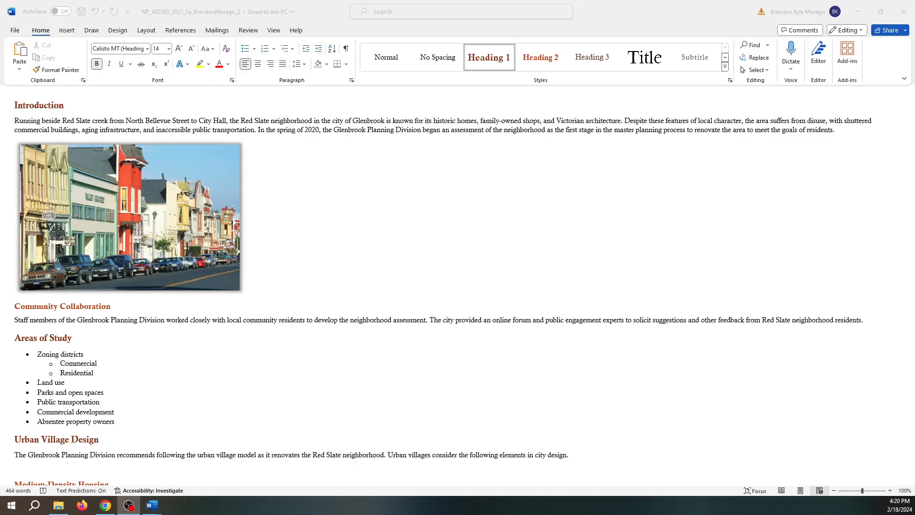
click(17, 339)
drag(15, 338, 76, 344)
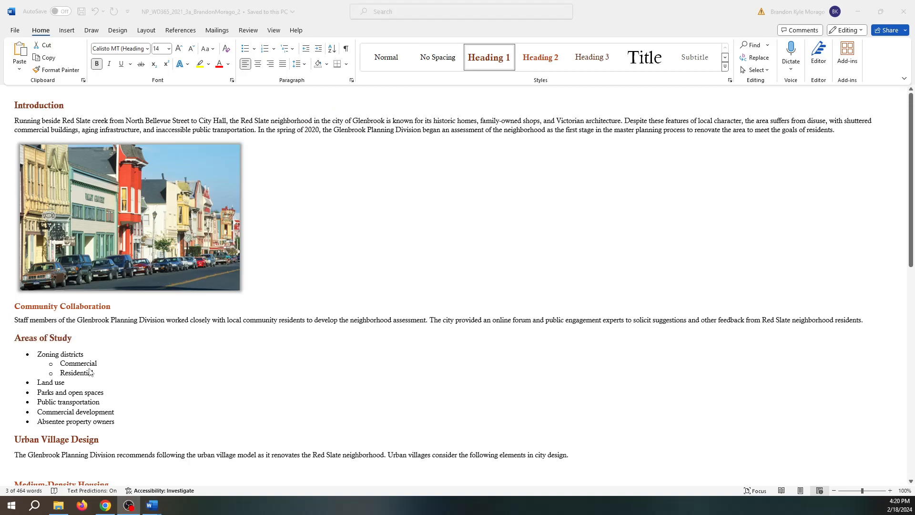
click(14, 340)
right_click(31, 340)
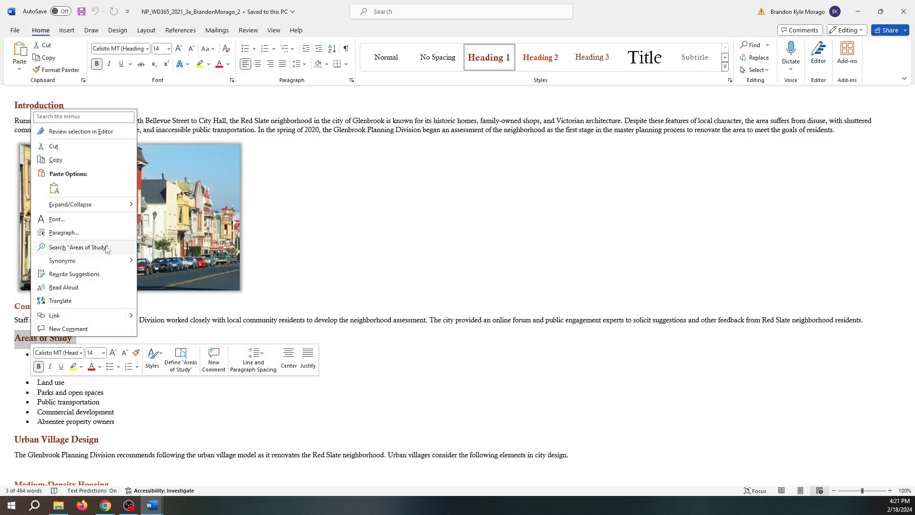
mouse_move(97, 212)
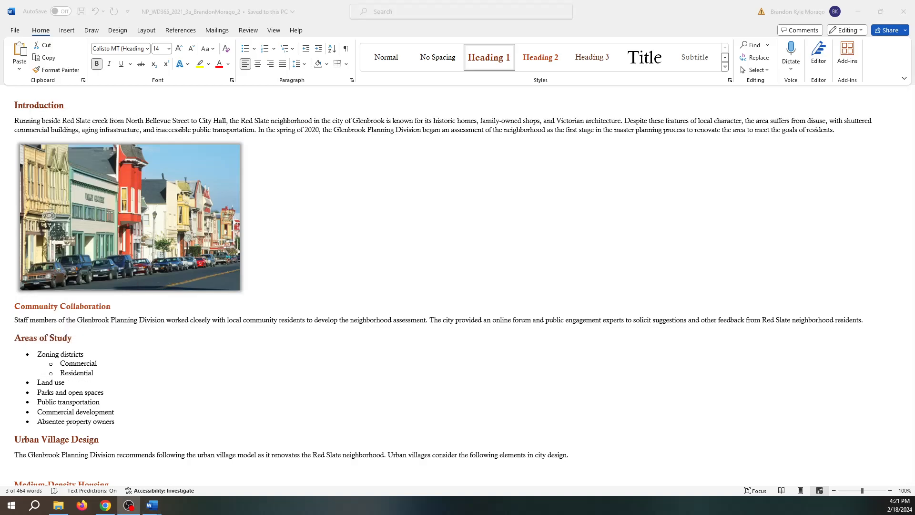
click(47, 332)
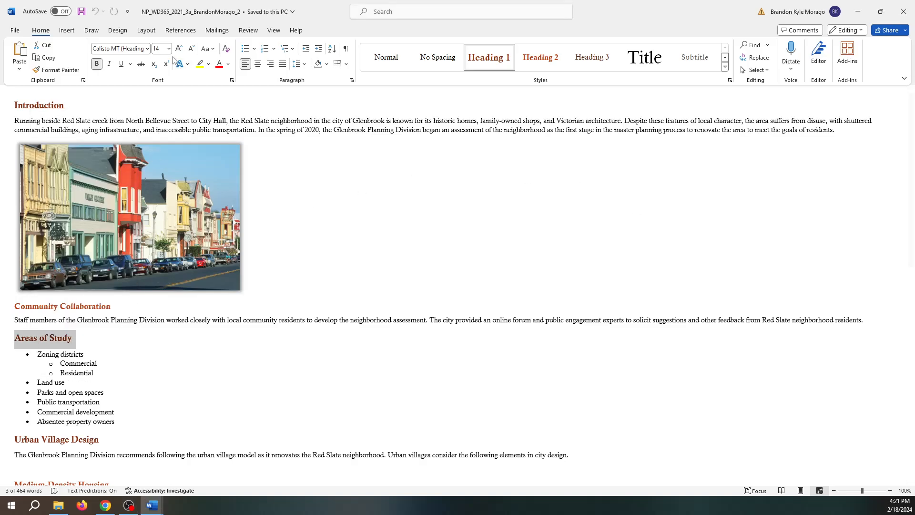
Step: Show the Navigation pane and use it to demote the "Areas of Study" heading to the Heading 2 level
click(274, 30)
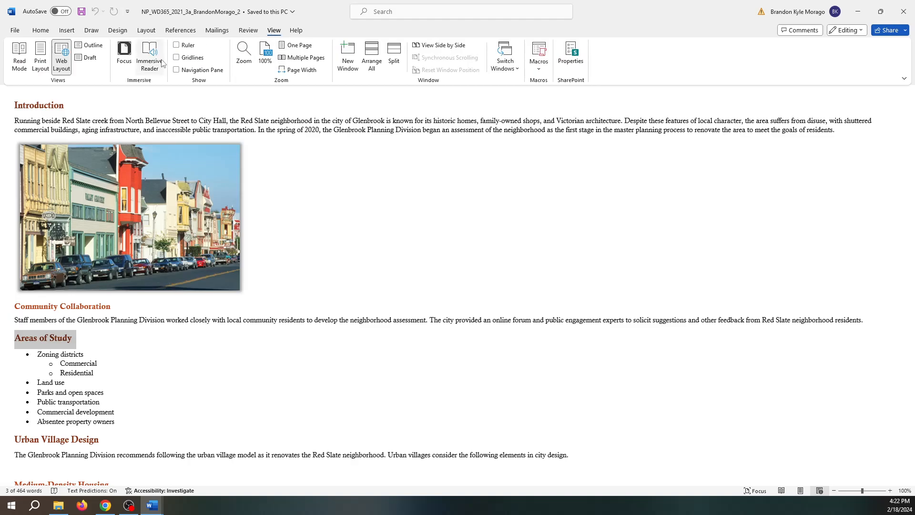
click(175, 71)
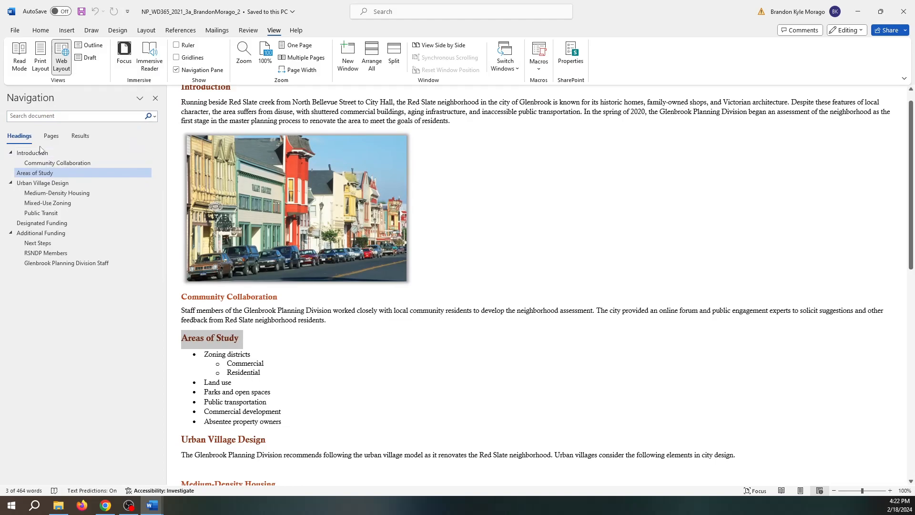
click(43, 173)
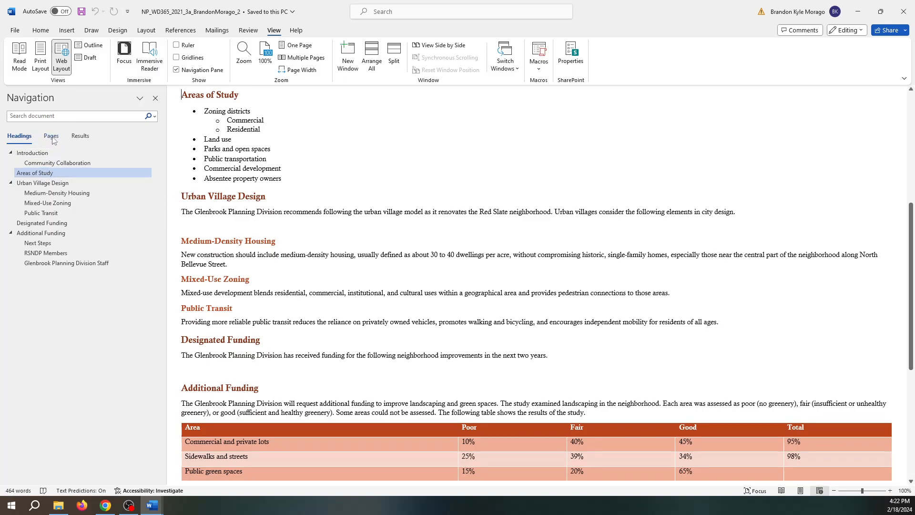
right_click(46, 173)
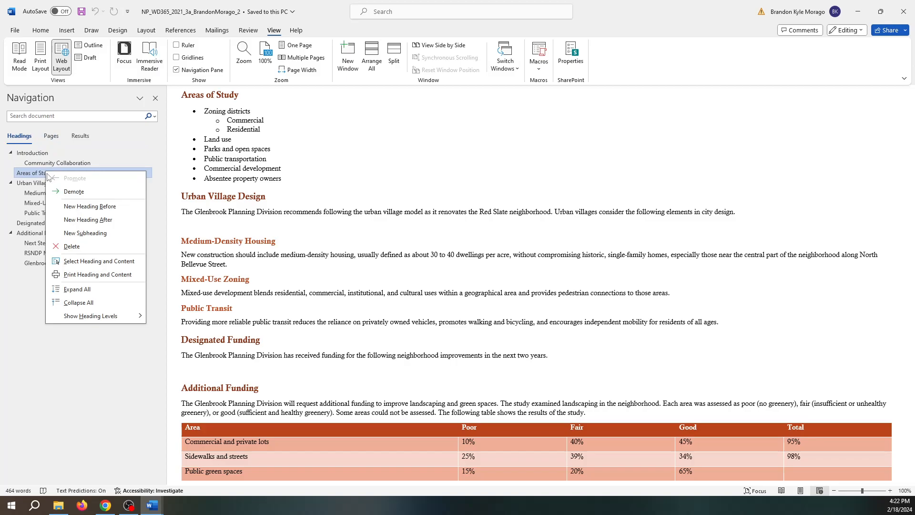
click(74, 191)
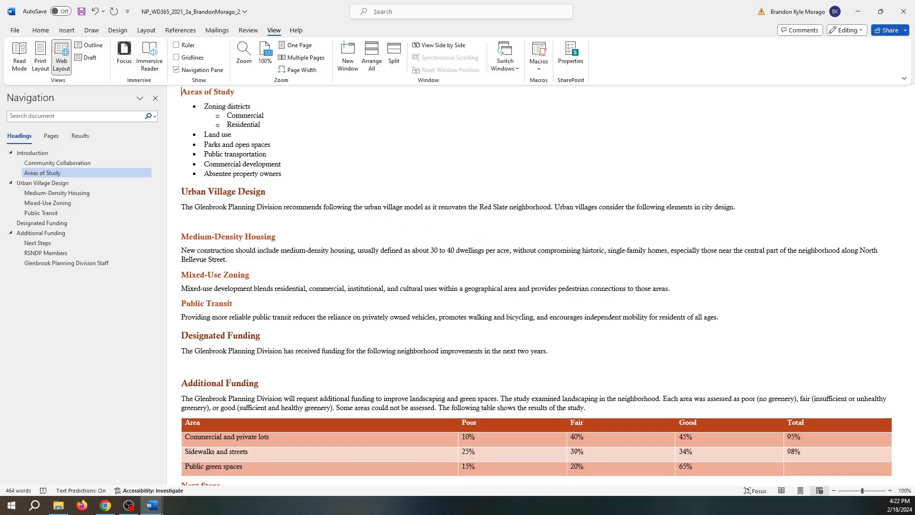
Step: Promote the "Next Steps" heading to the Heading 1 level from the document outline and close the Navigation pane
key(alt+Tab)
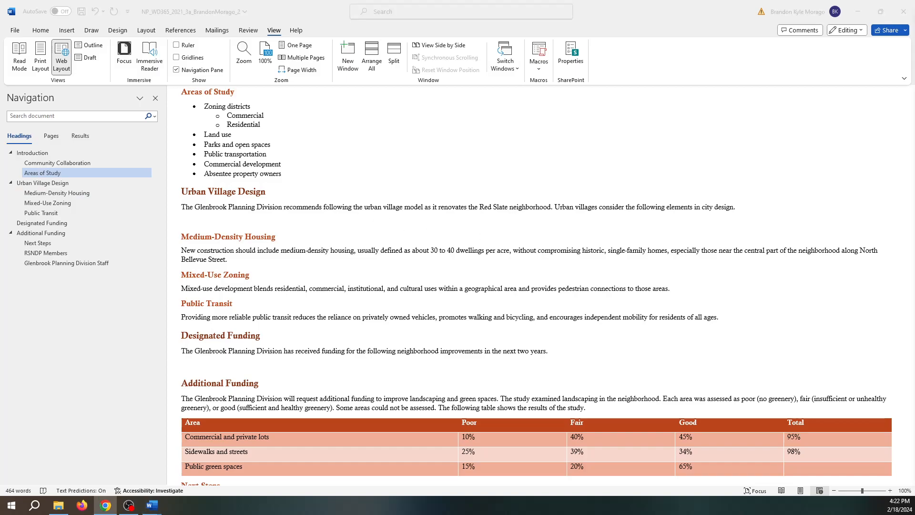
key(alt+Tab)
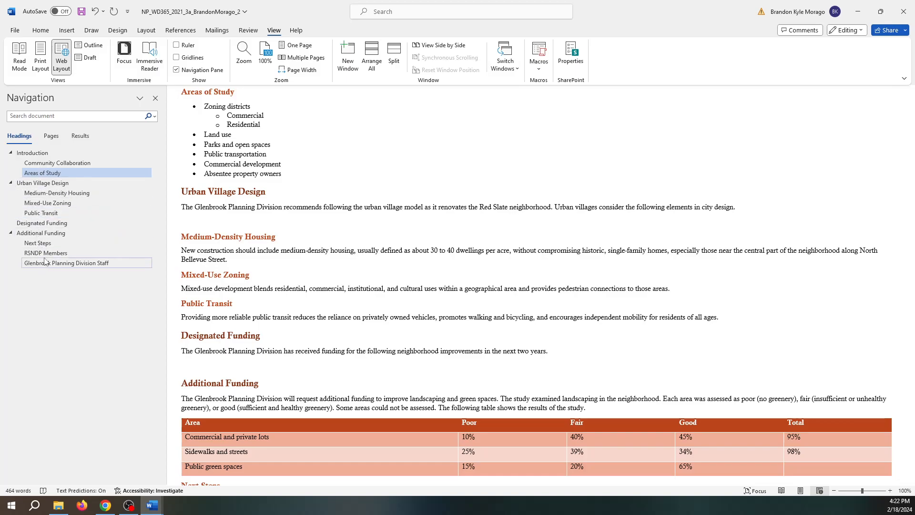
scroll(227, 245, up, 3)
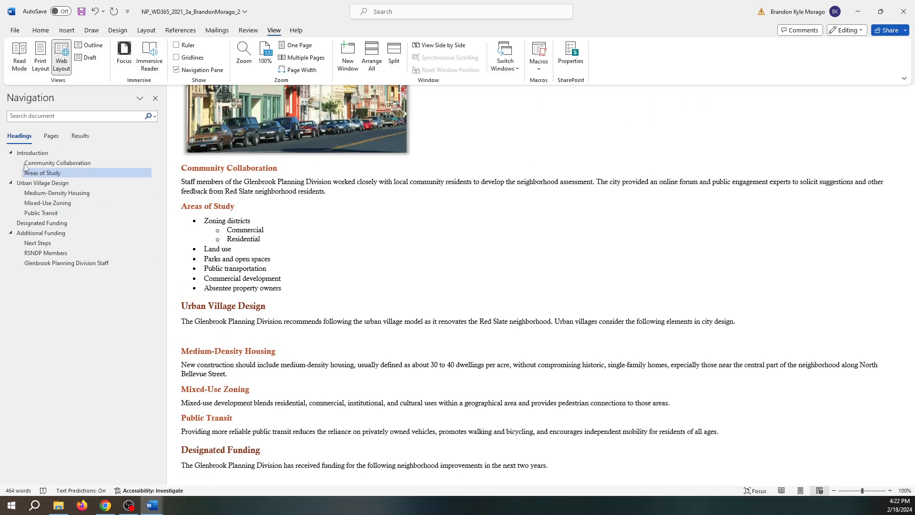
click(30, 245)
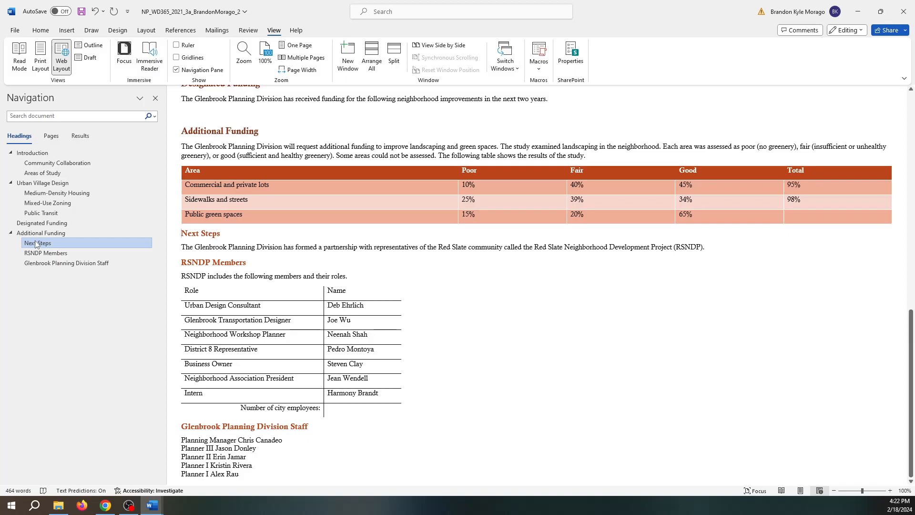
right_click(36, 245)
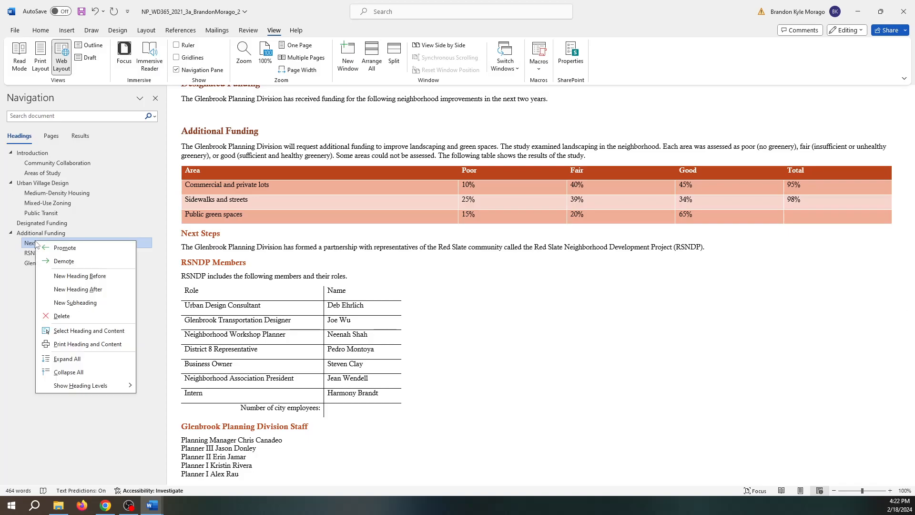
click(62, 249)
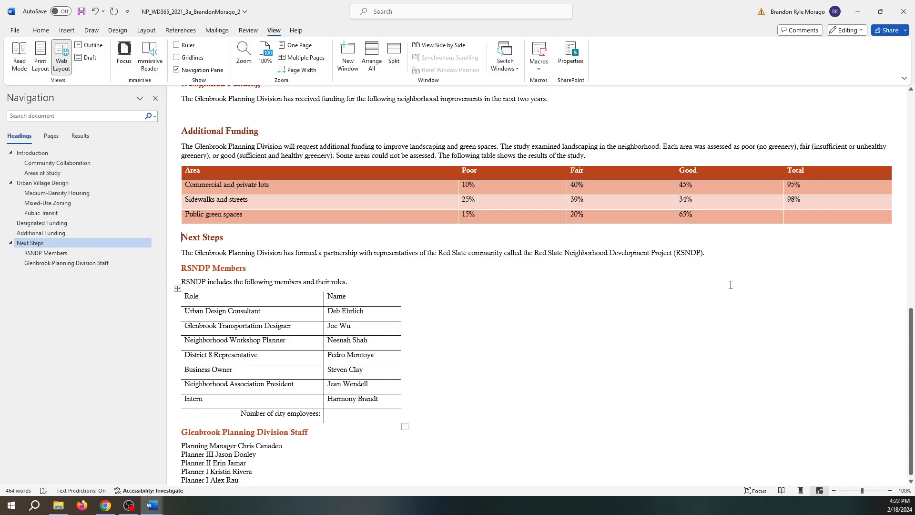
click(156, 99)
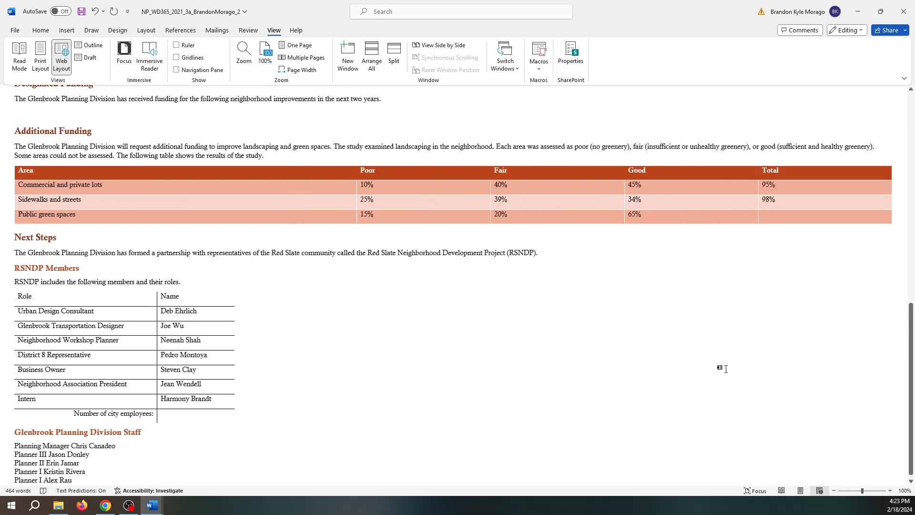
Step: Look through the report, view it in Read Mode and leave that mode for the Print Layout view
scroll(482, 370, up, 12)
scroll(482, 377, up, 2)
scroll(482, 377, down, 5)
scroll(480, 378, down, 1)
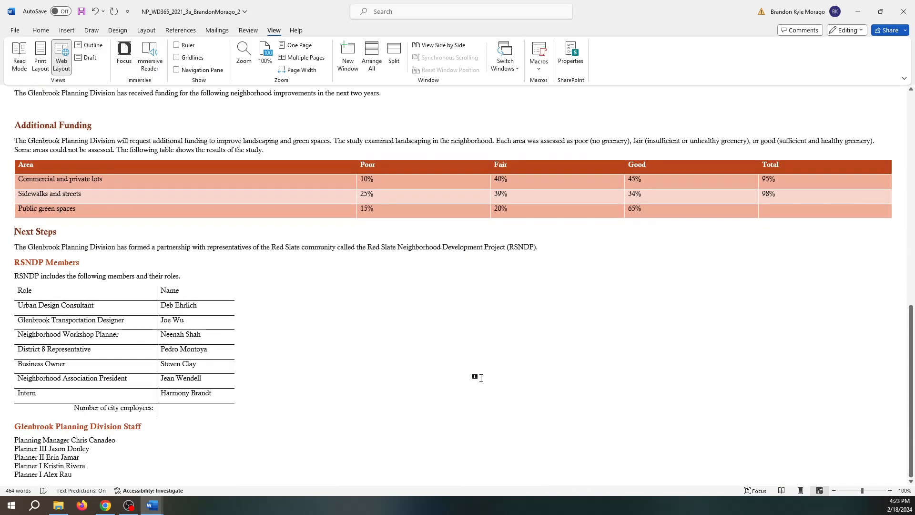
scroll(481, 451, up, 10)
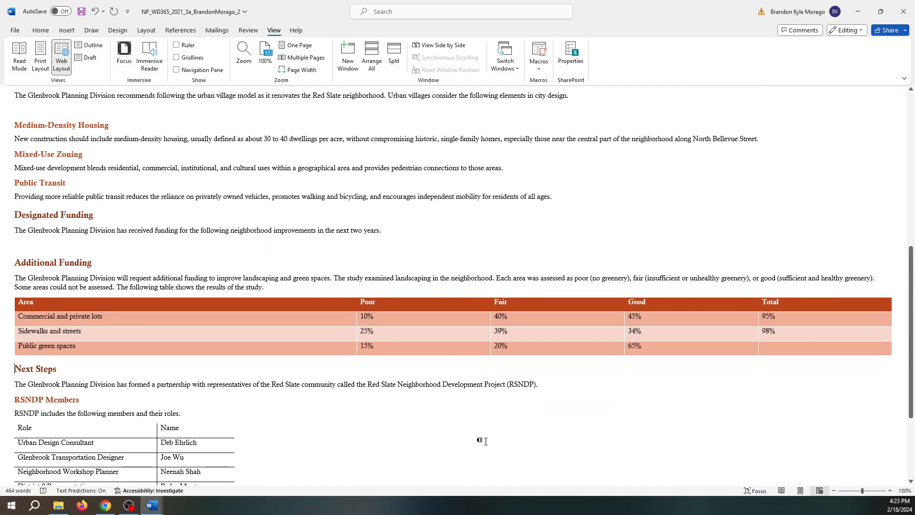
scroll(487, 436, up, 4)
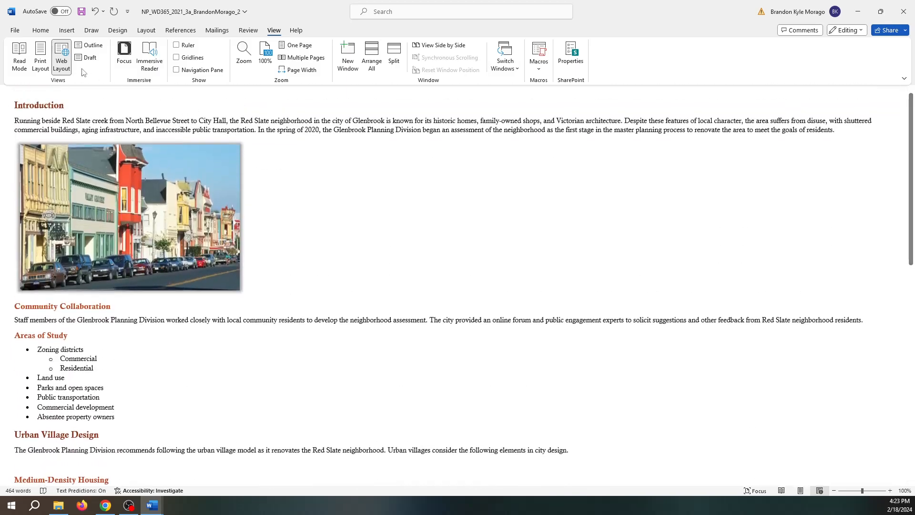
click(23, 54)
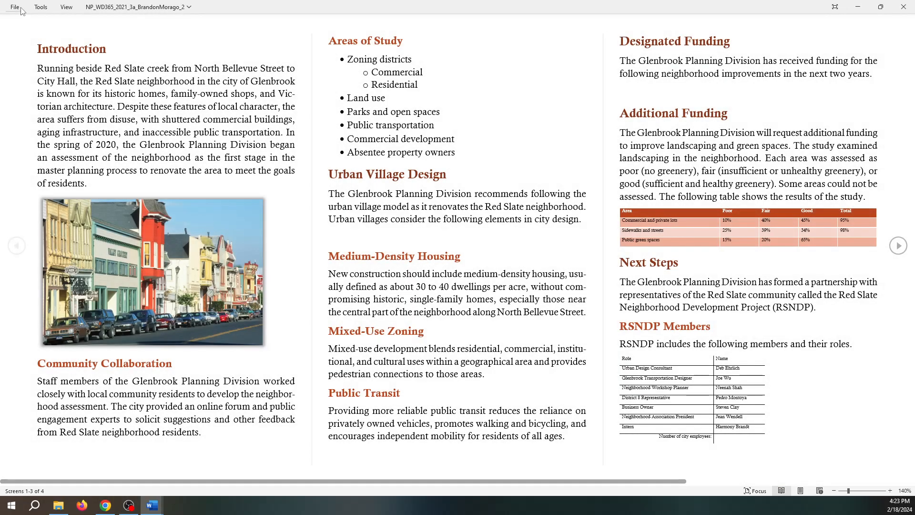
click(834, 7)
click(881, 7)
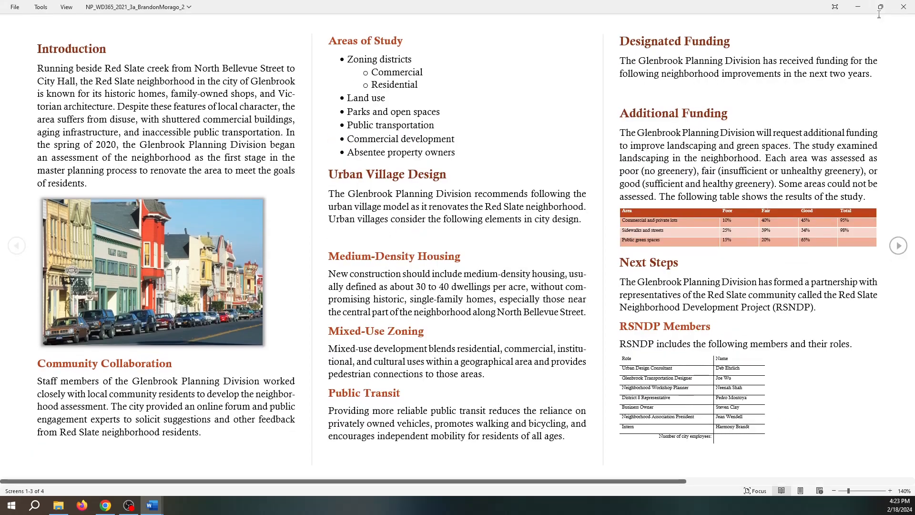
click(881, 9)
click(702, 69)
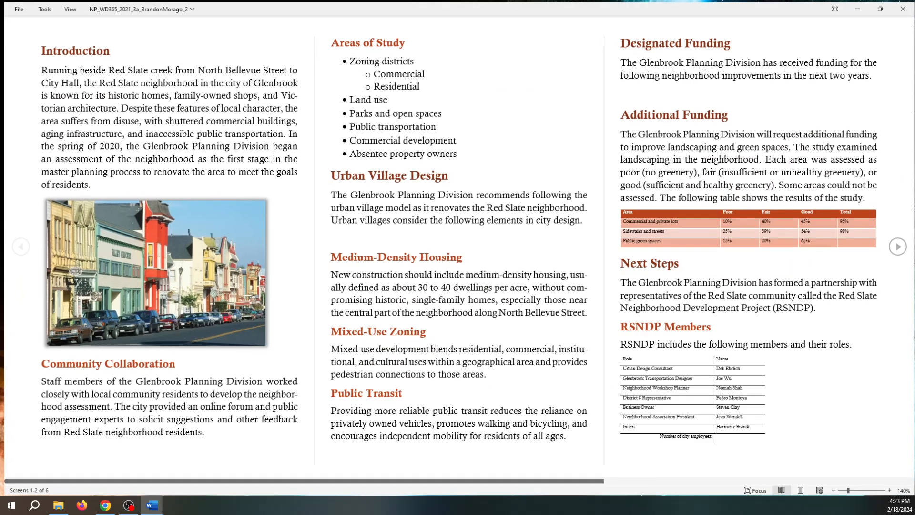
key(Escape)
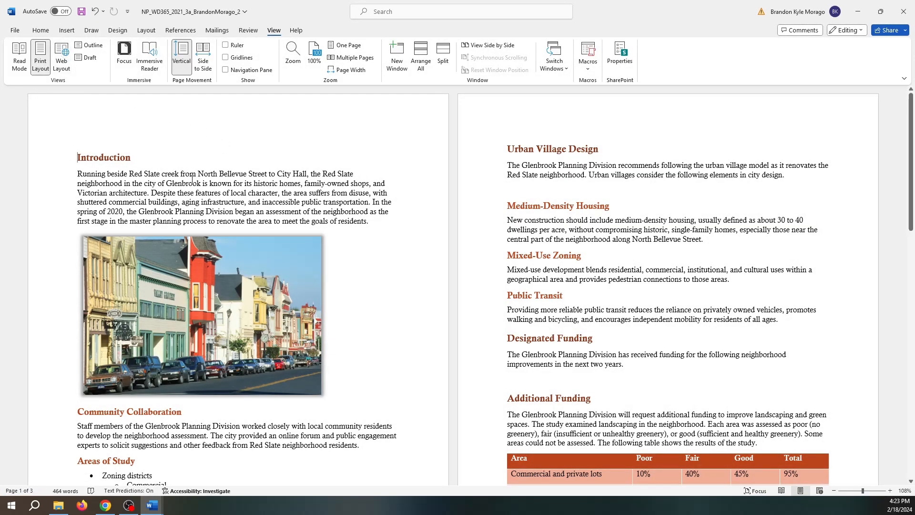
Step: View the report in Web Layout and return to Print Layout to look over its first page
click(782, 491)
click(801, 491)
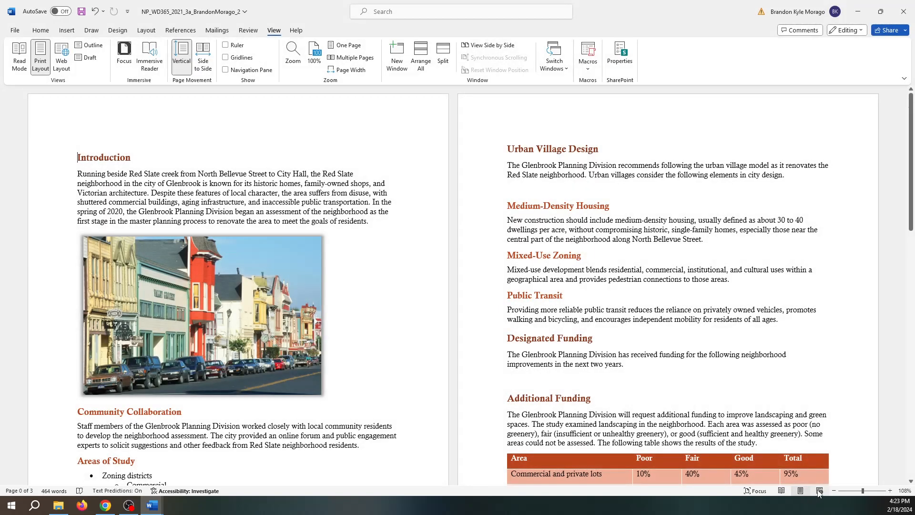
click(821, 492)
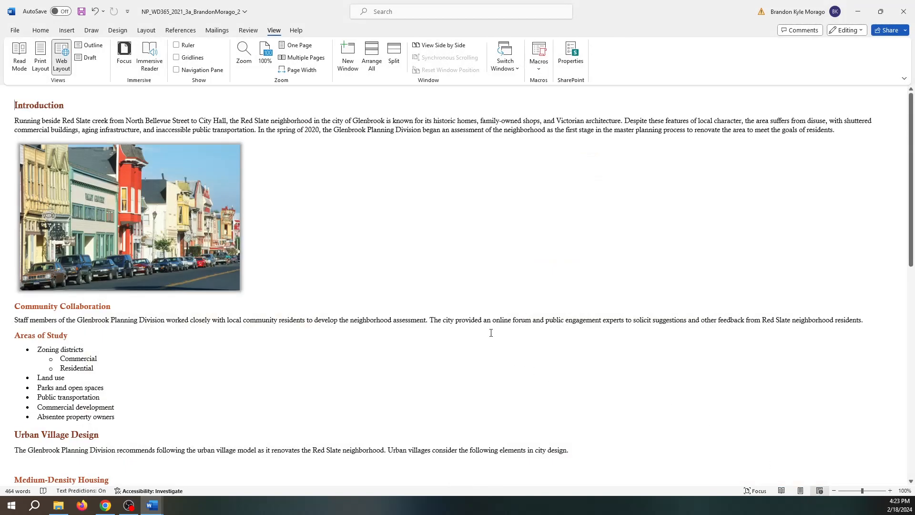
scroll(496, 347, down, 10)
scroll(503, 337, up, 2)
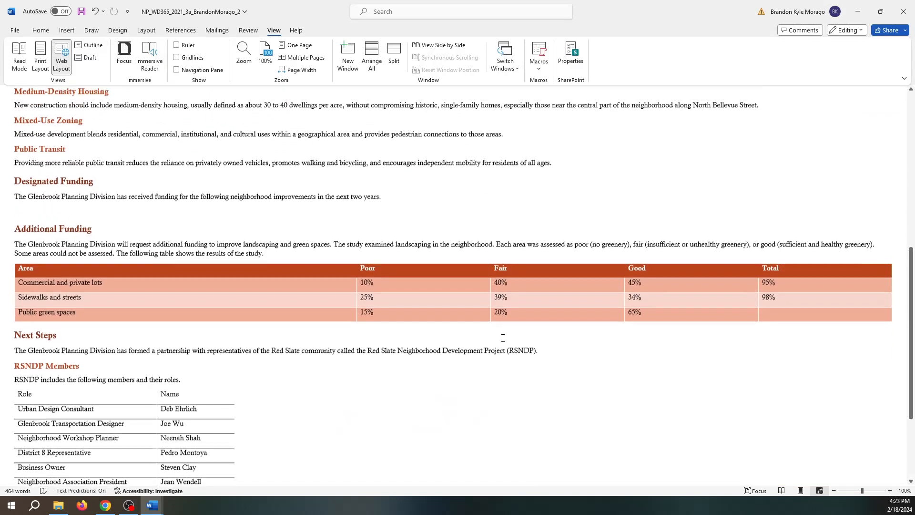
scroll(503, 337, up, 3)
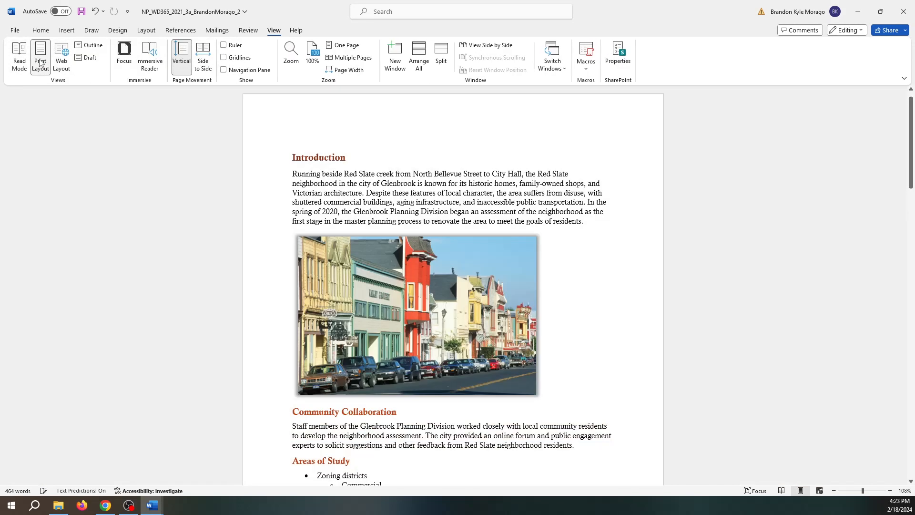
click(41, 57)
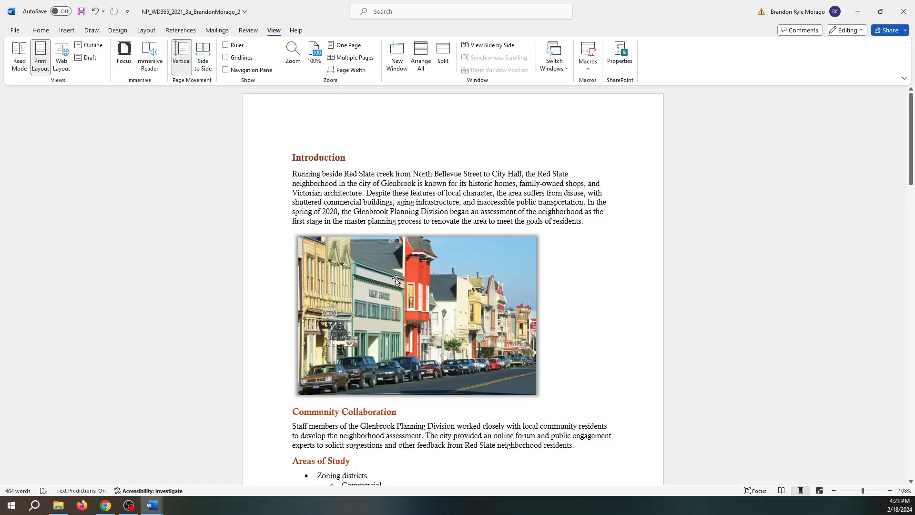
scroll(448, 273, down, 7)
scroll(440, 276, up, 3)
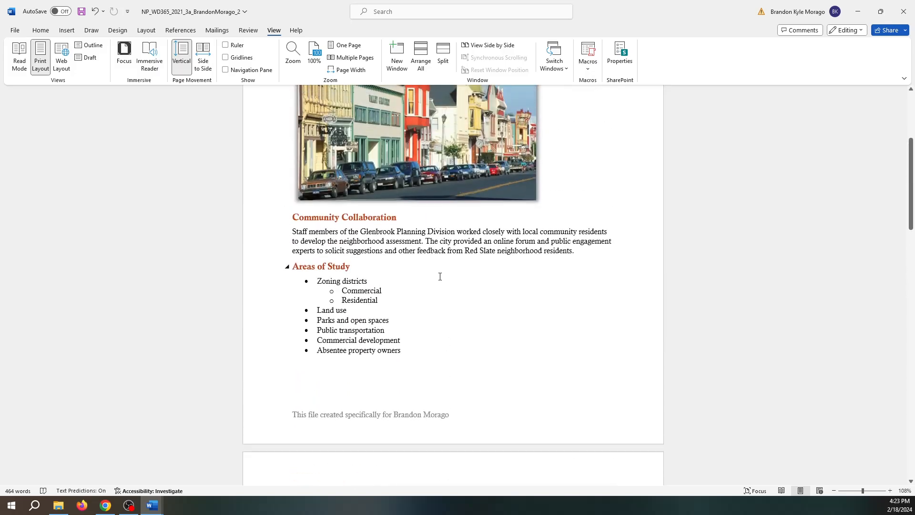
scroll(440, 276, up, 3)
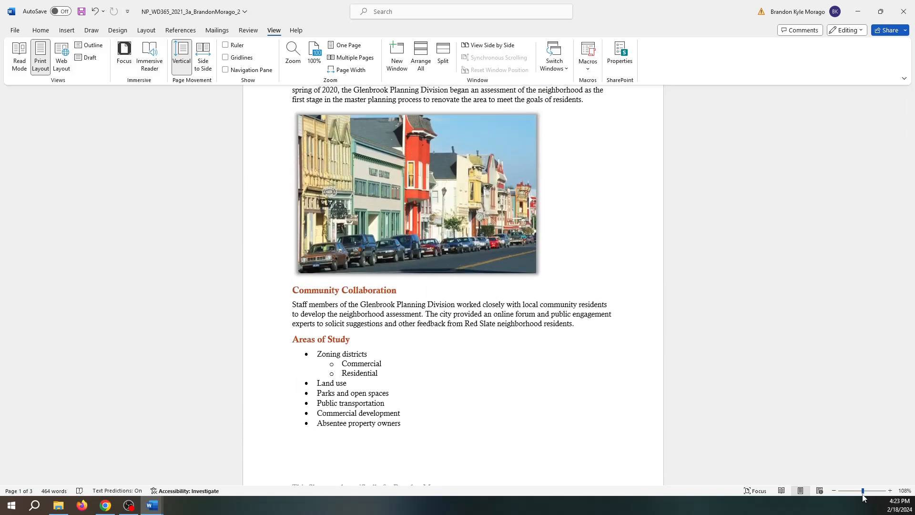
Step: Enlarge the document view to 180% and bring up the Urban Village Design section
click(890, 491)
click(890, 492)
click(890, 491)
click(890, 491)
click(890, 491)
click(890, 491)
click(890, 491)
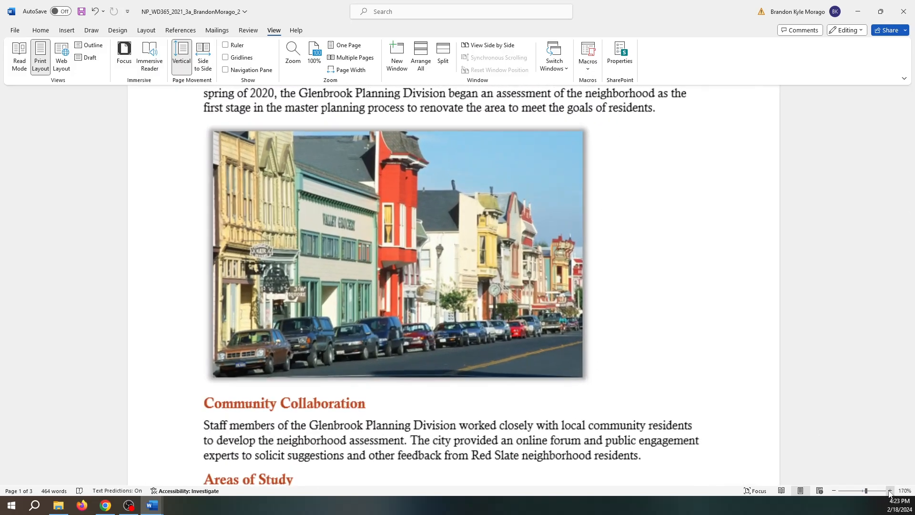
click(890, 491)
scroll(548, 286, down, 1)
scroll(598, 262, down, 8)
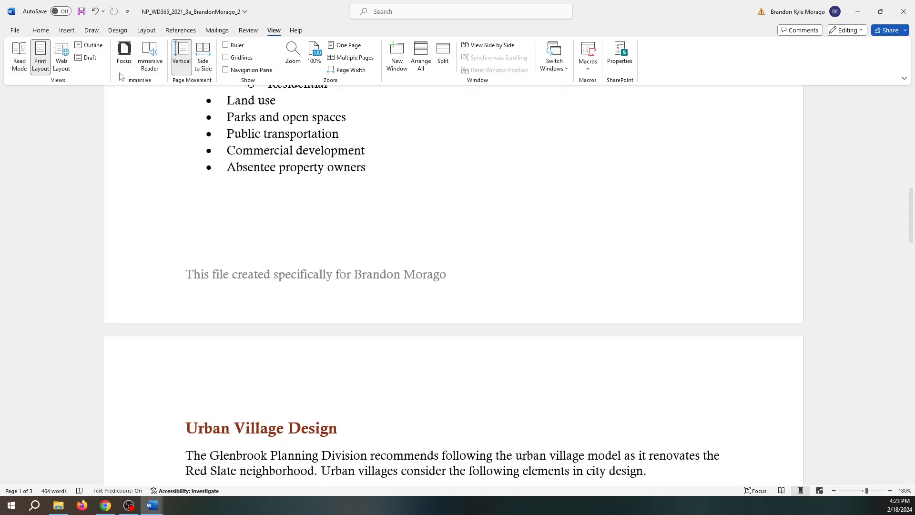
scroll(505, 298, up, 1)
scroll(507, 299, down, 5)
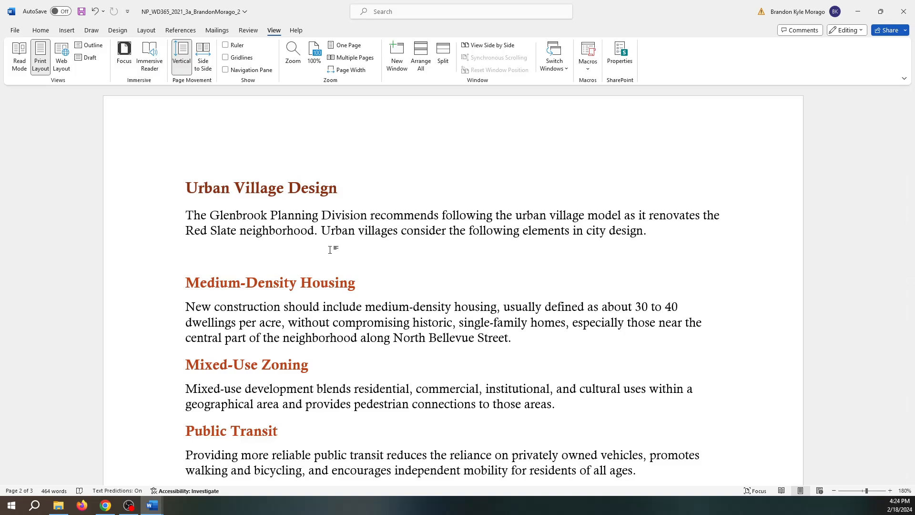
Step: Insert a Basic Venn SmartArt graphic from the Relationship category in the blank paragraph above the "Medium-Density Housing" heading
click(73, 33)
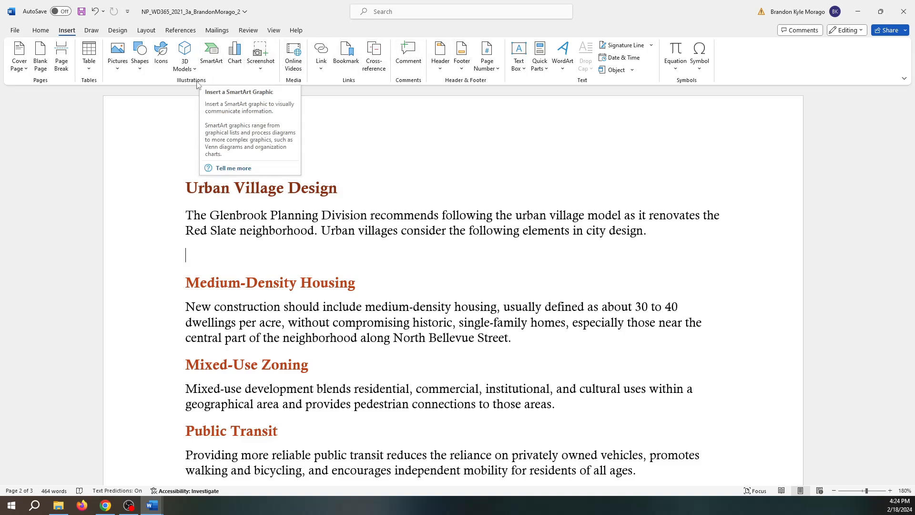
click(218, 62)
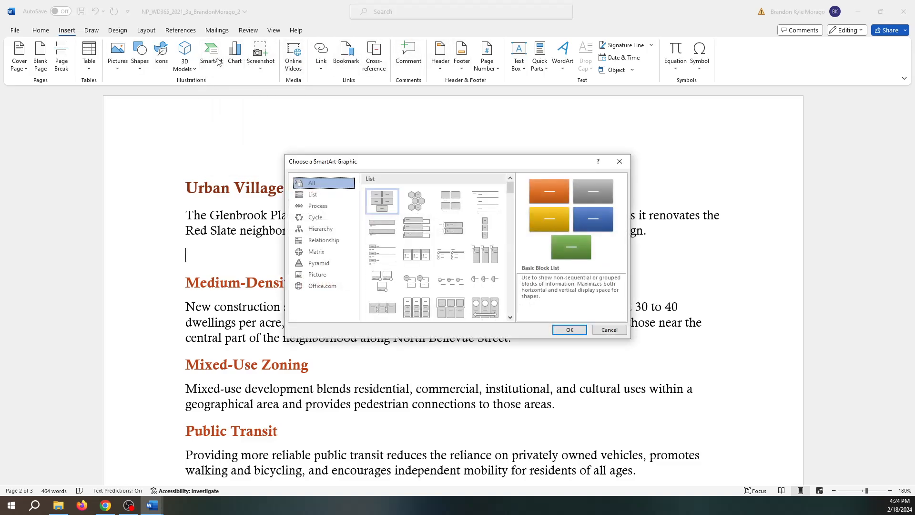
click(327, 244)
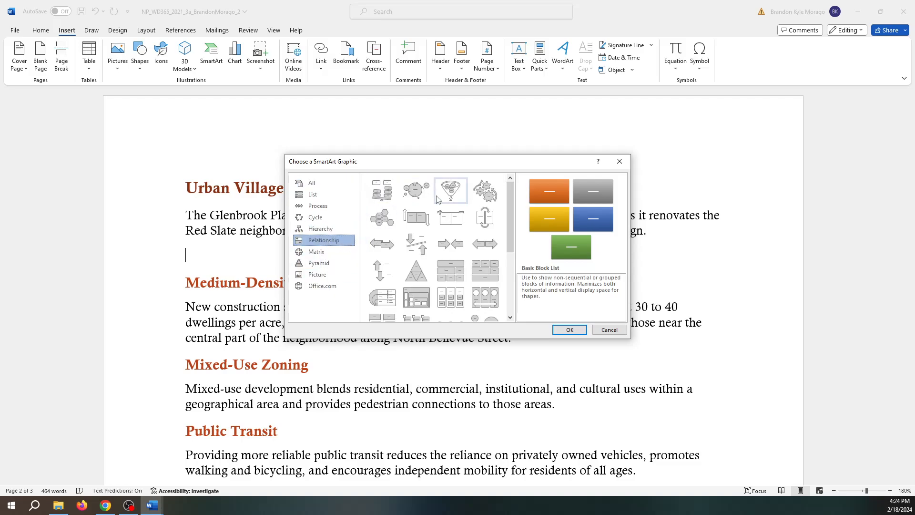
scroll(448, 215, down, 5)
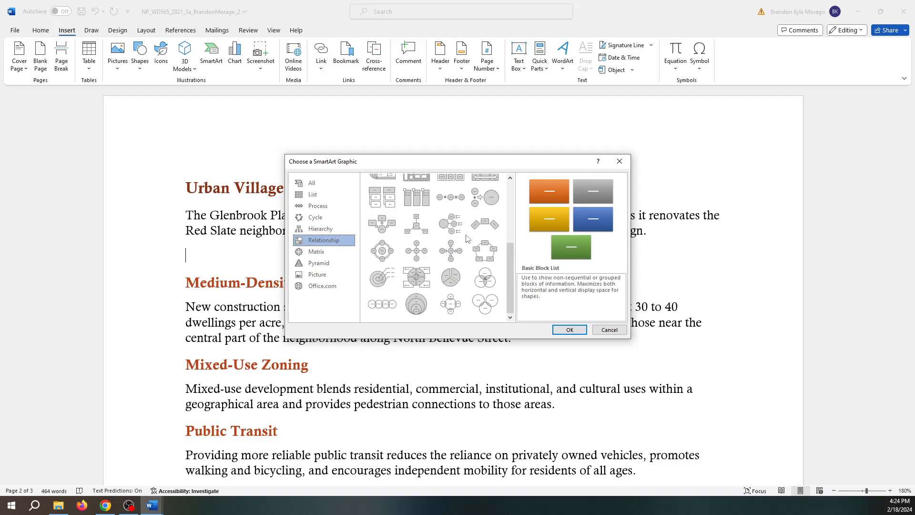
click(483, 287)
click(575, 332)
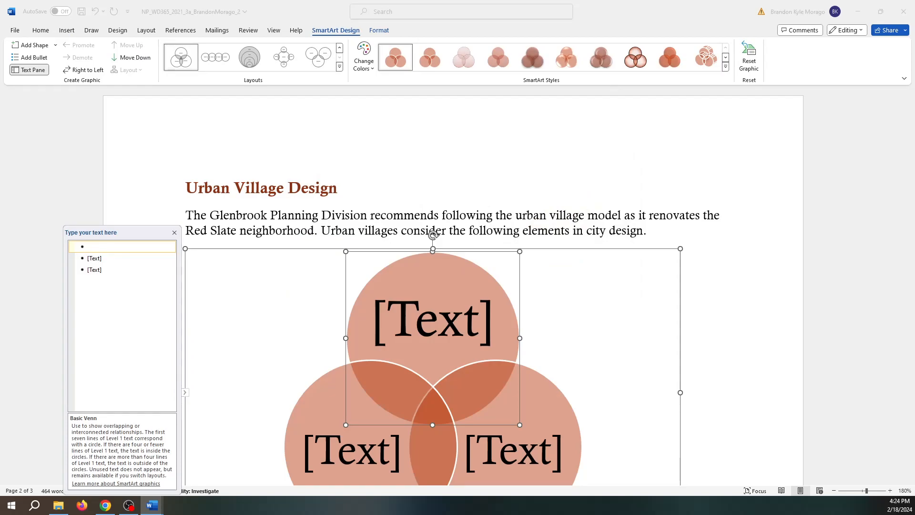
Step: Label the upper circle of the Venn diagram Housing, the lower-left one Zoning and the lower-right one Transit
click(476, 322)
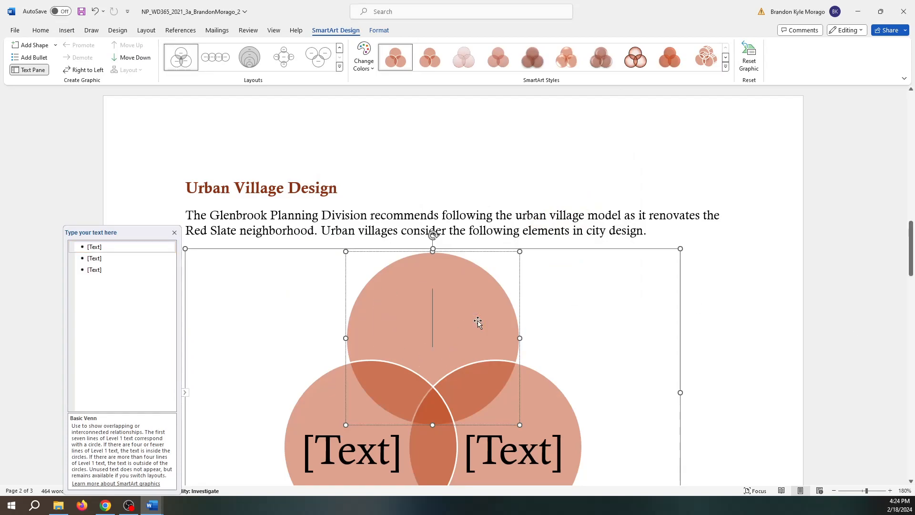
text(Hou)
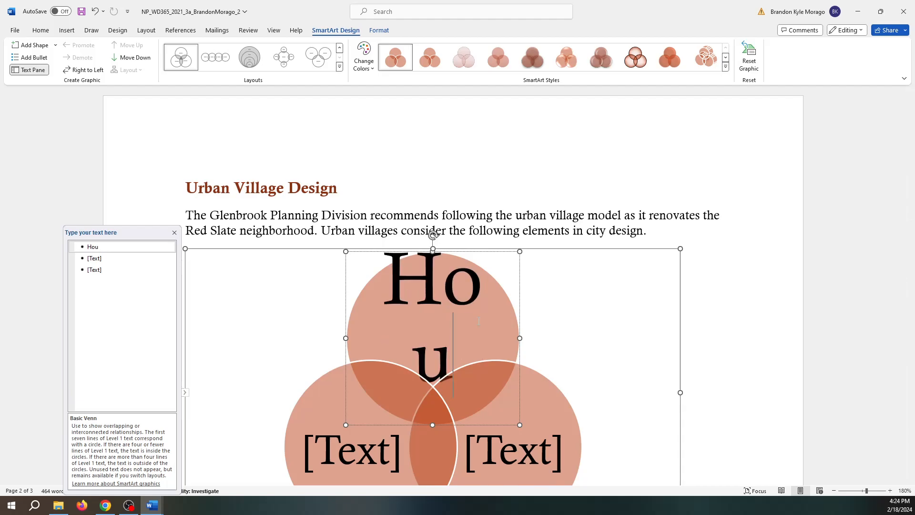
text(sing)
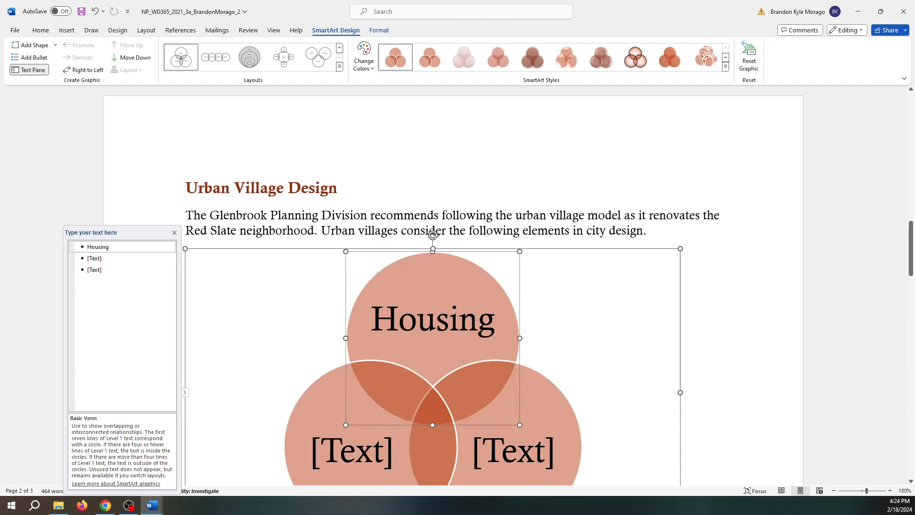
click(355, 455)
text(Zoning)
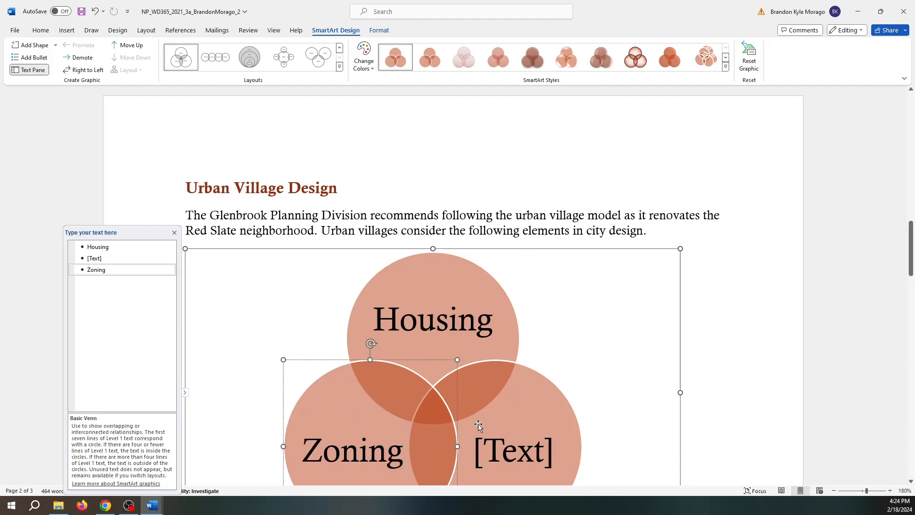
click(517, 451)
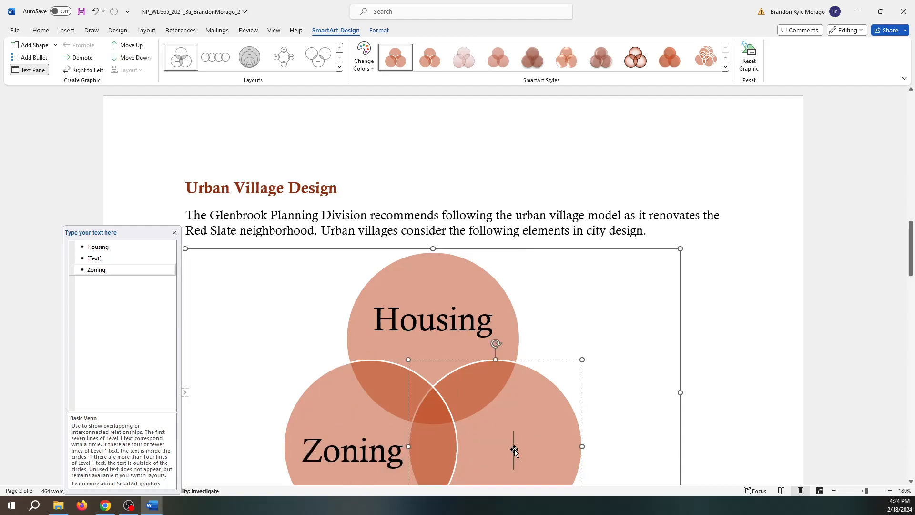
text(Transit)
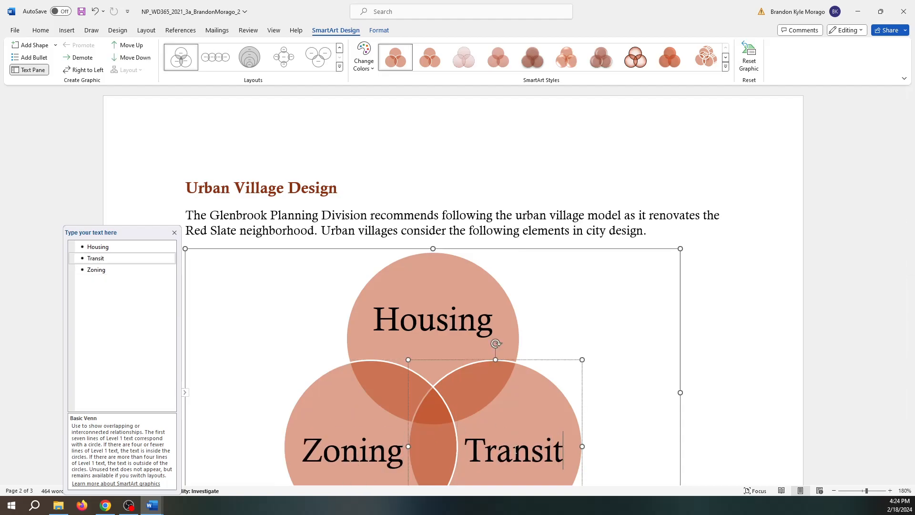
click(609, 321)
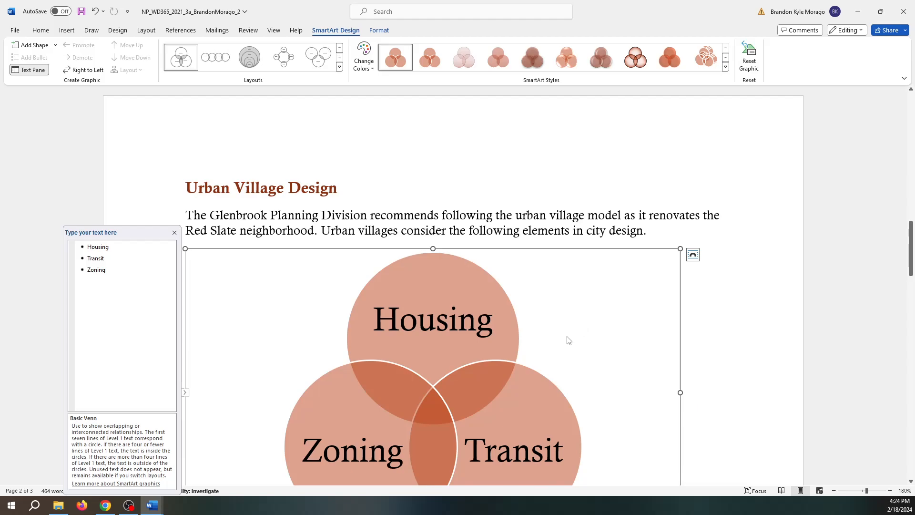
Step: Close the text pane of the Venn diagram
scroll(590, 336, down, 1)
scroll(590, 335, down, 3)
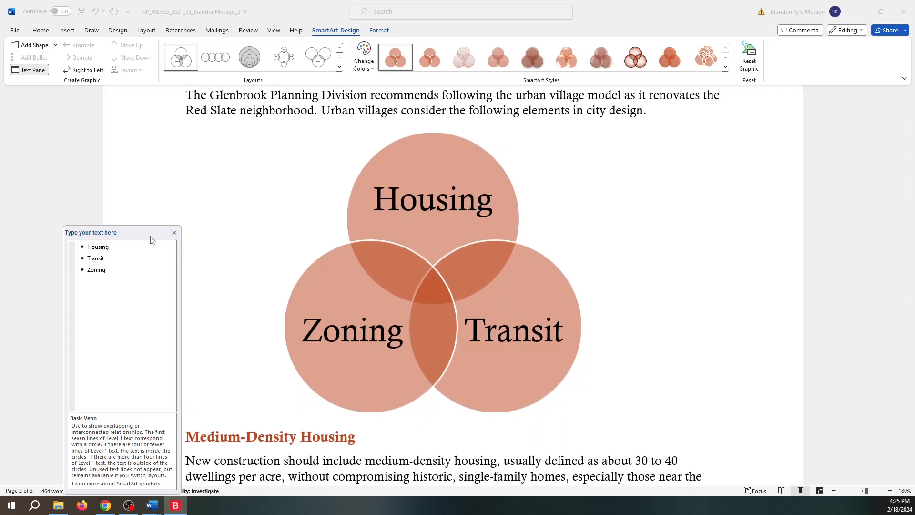
click(174, 233)
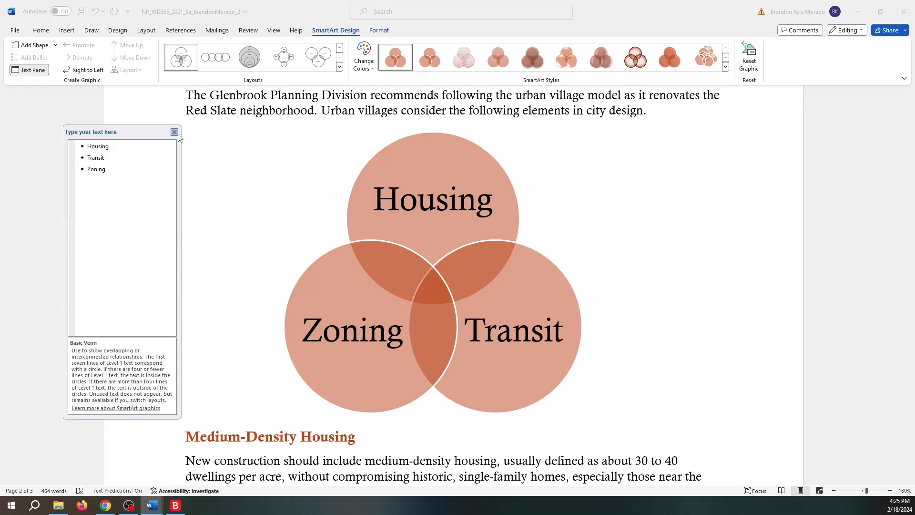
click(174, 132)
right_click(427, 186)
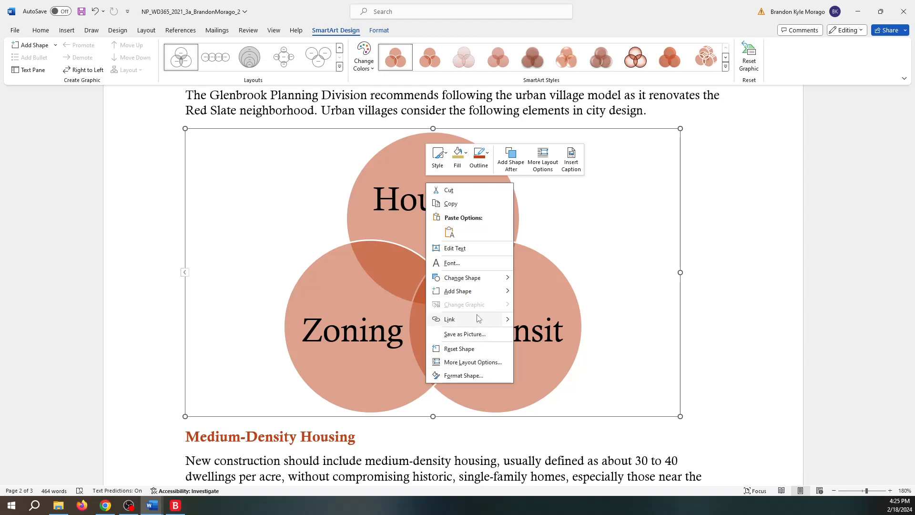
click(469, 363)
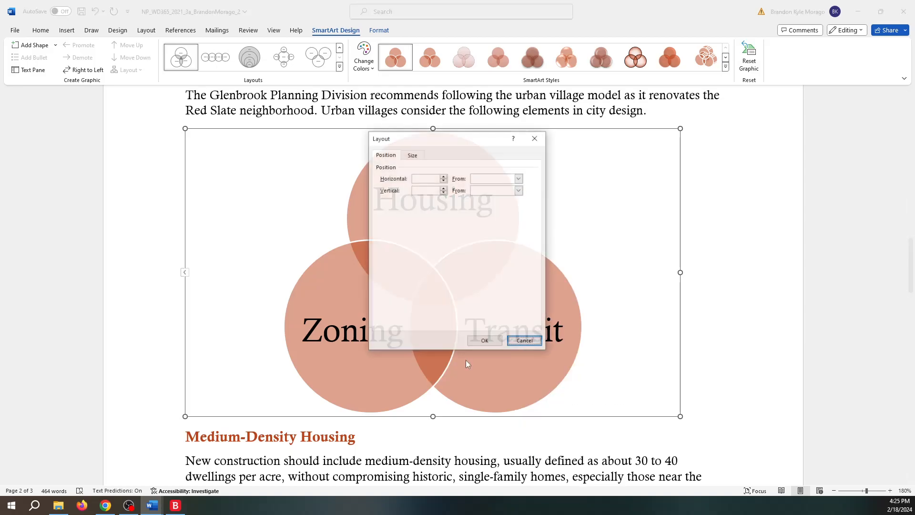
click(422, 159)
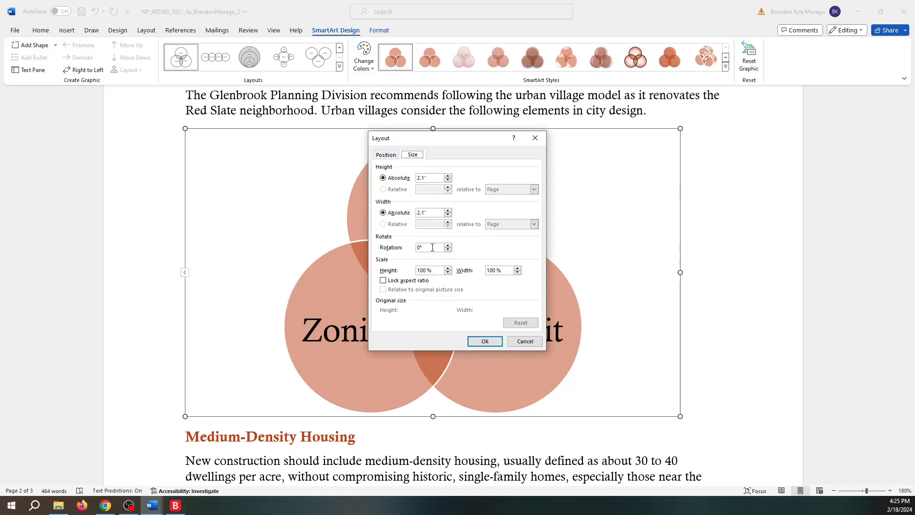
click(524, 341)
Step: Change the absolute size of the Transit circle in the Venn diagram using its layout options
right_click(497, 122)
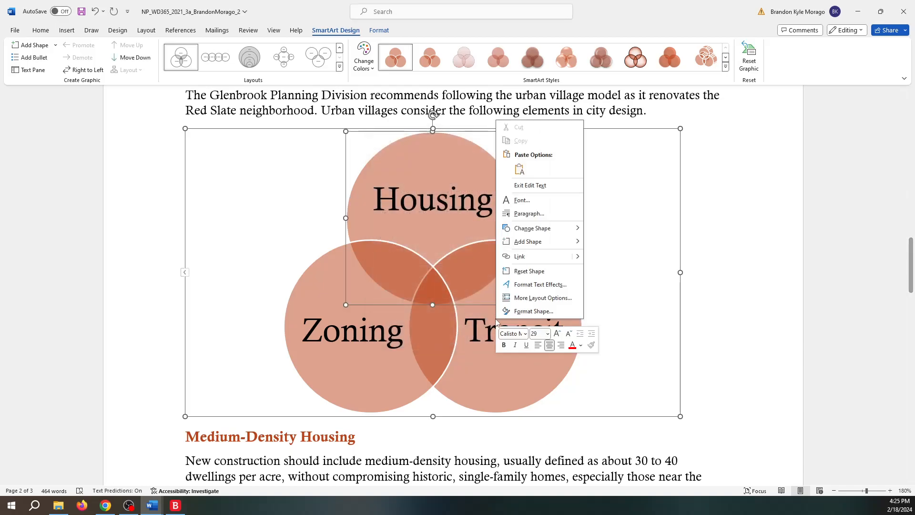
click(542, 299)
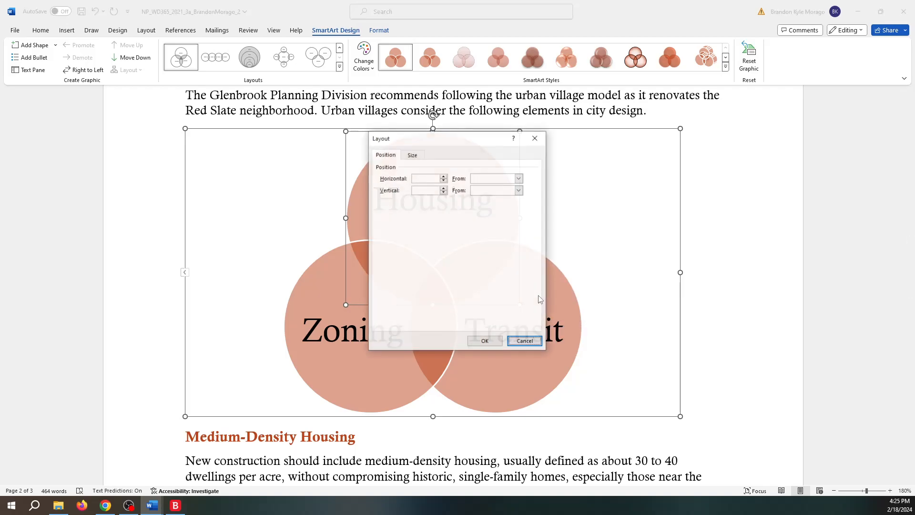
click(422, 157)
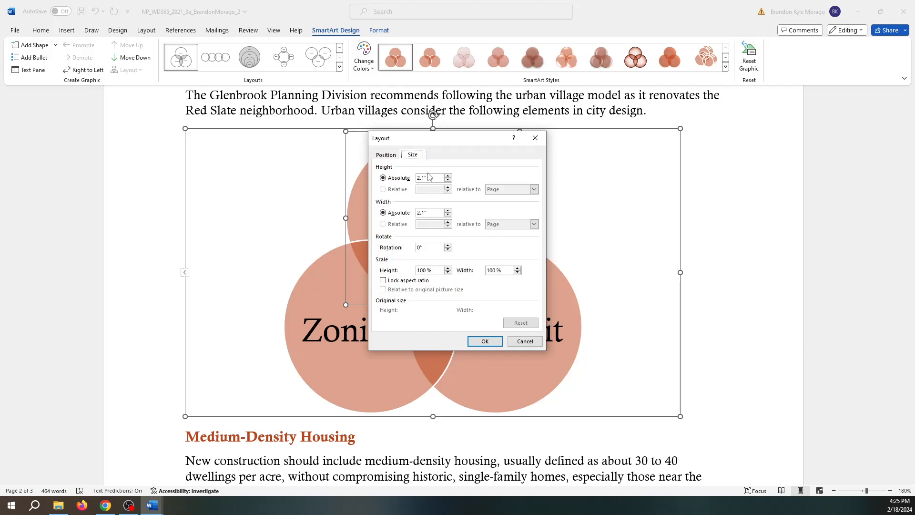
click(426, 178)
key(BackSpace)
click(491, 341)
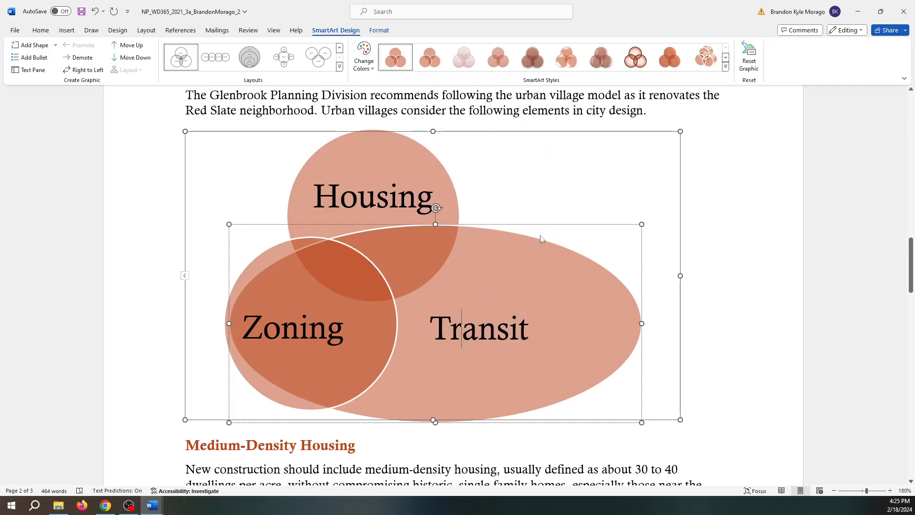
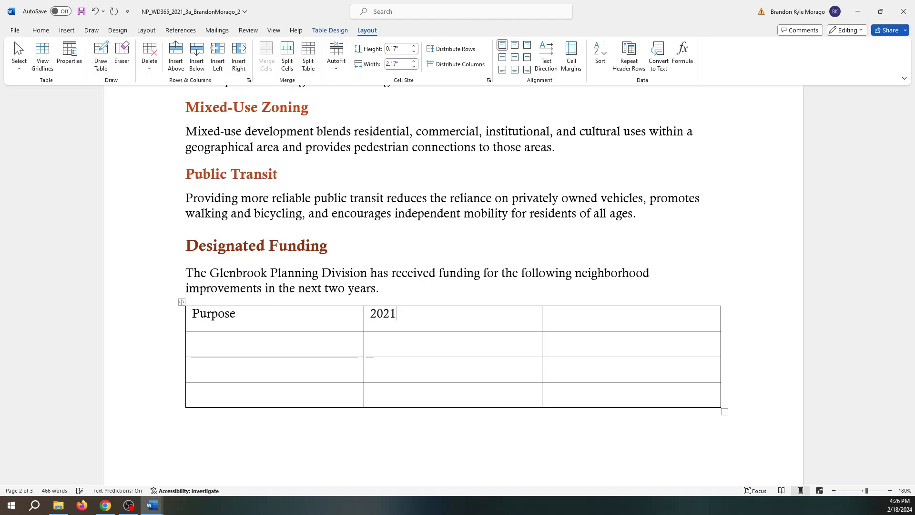
Step: Complete the Designated Funding table's heading row with 2022 and fill the second row with Street banners, $16,000 and $16,000
text(2022)
click(229, 340)
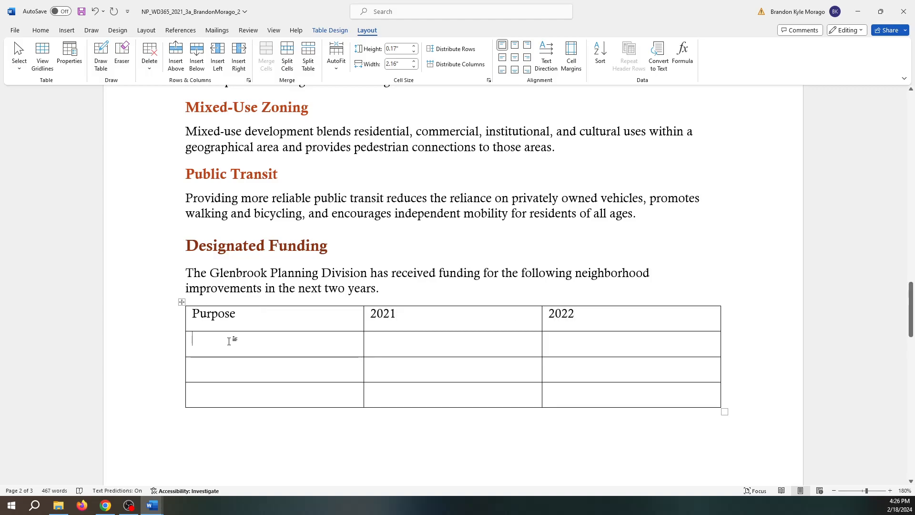
text(Street)
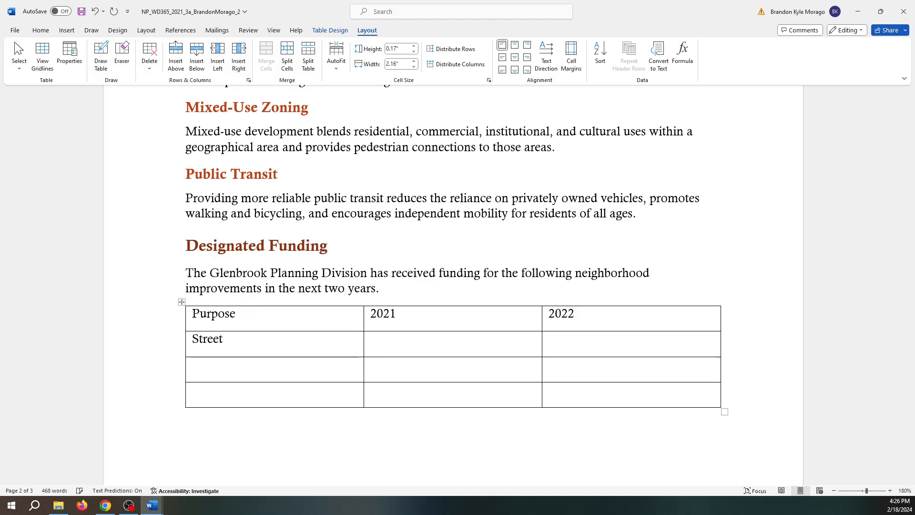
text( banners)
key(Tab)
text($15)
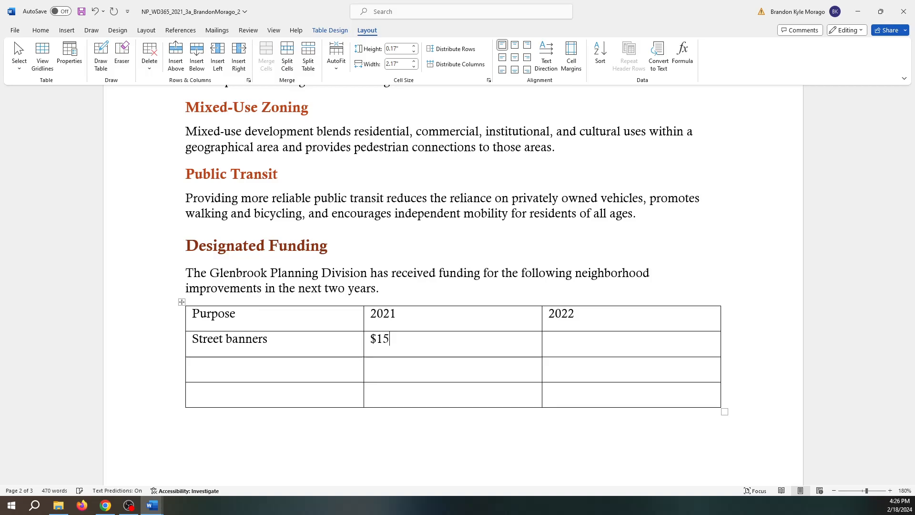
key(BackSpace)
text(6,000)
text($16)
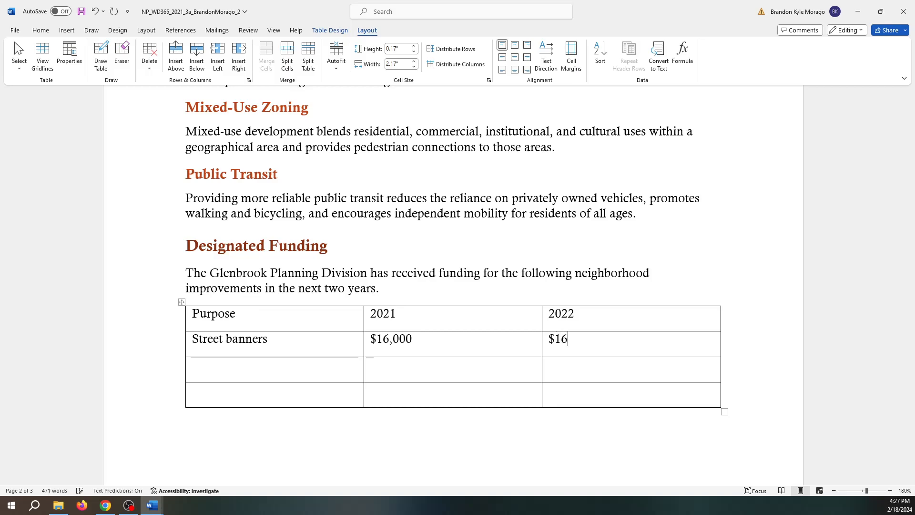
text(0)
key(BackSpace)
text(,000)
Step: Fill the third row of the Designated Funding table with Trees, $24,000 and $30,000
key(Tab)
text(Trees)
key(Tab)
text($)
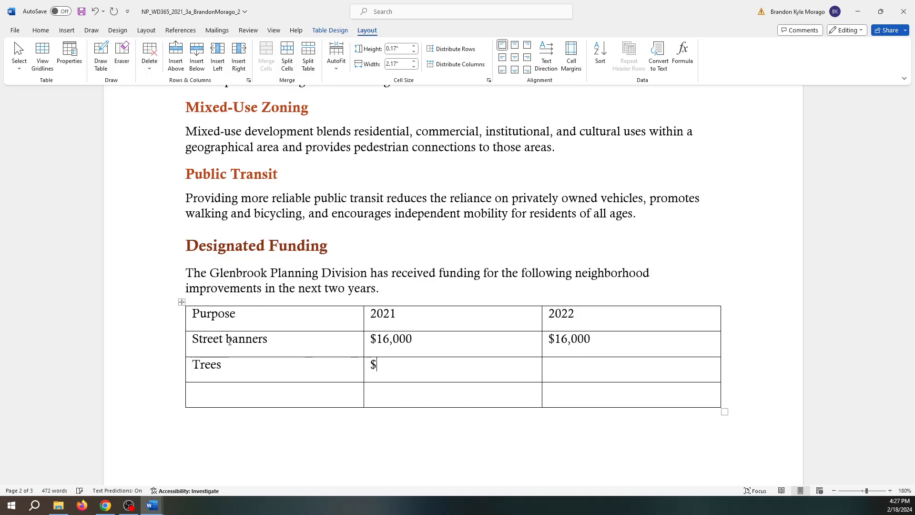
text(24,000)
key(Tab)
text($30,000)
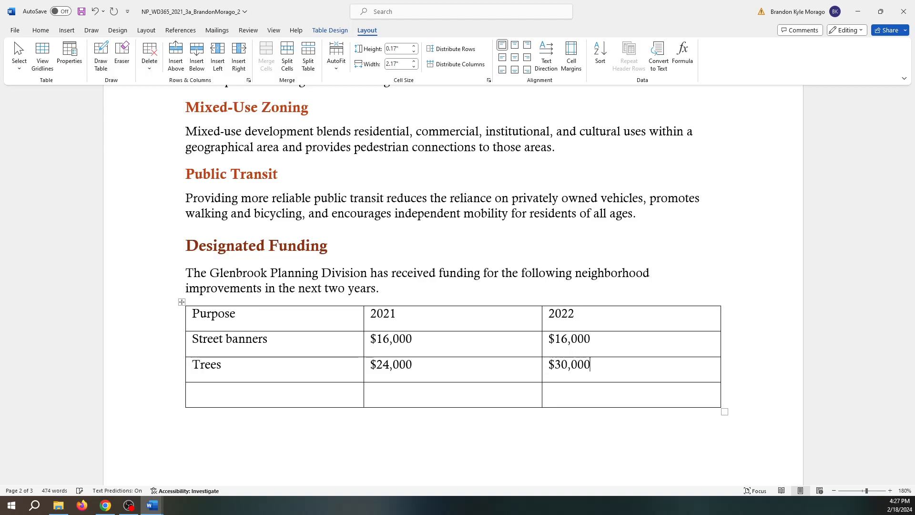
Step: Fill the last row of the Designated Funding table with Benches, $20,000 and $26,000
key(Tab)
text(Benches $)
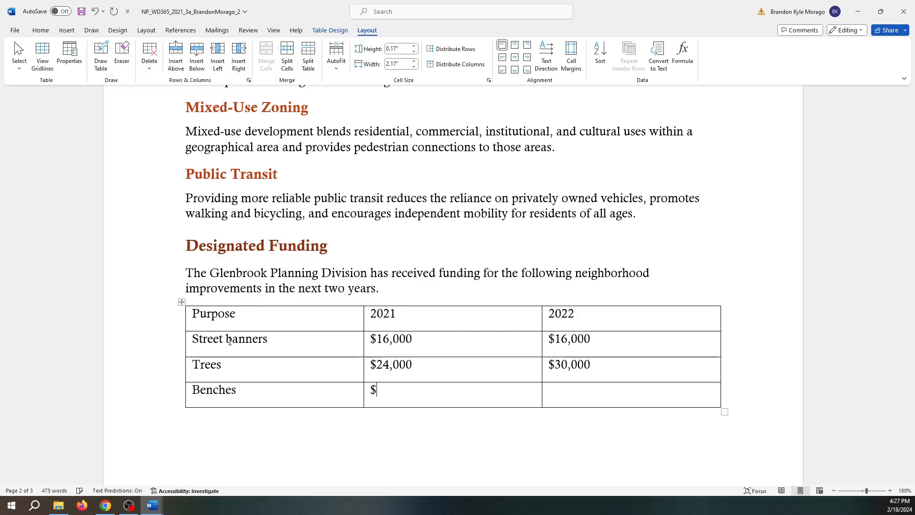
text(20,000)
key(Tab)
text($26,000)
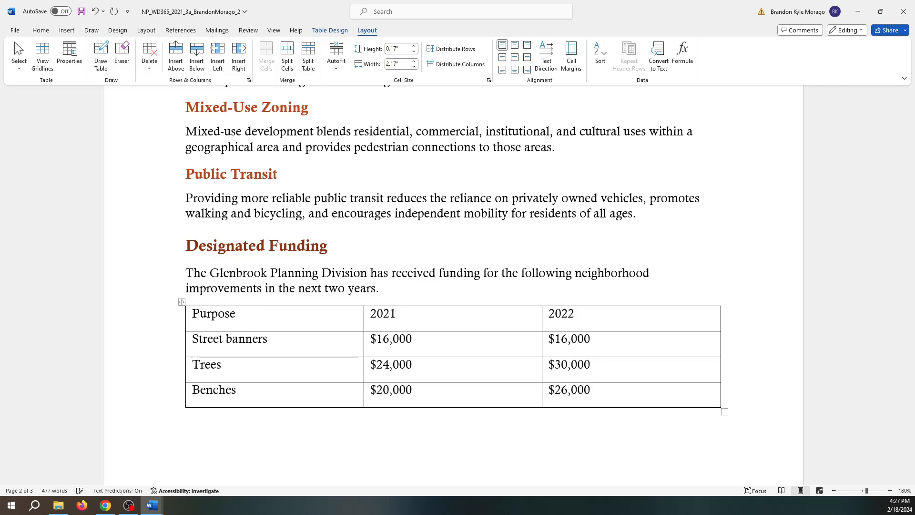
click(468, 446)
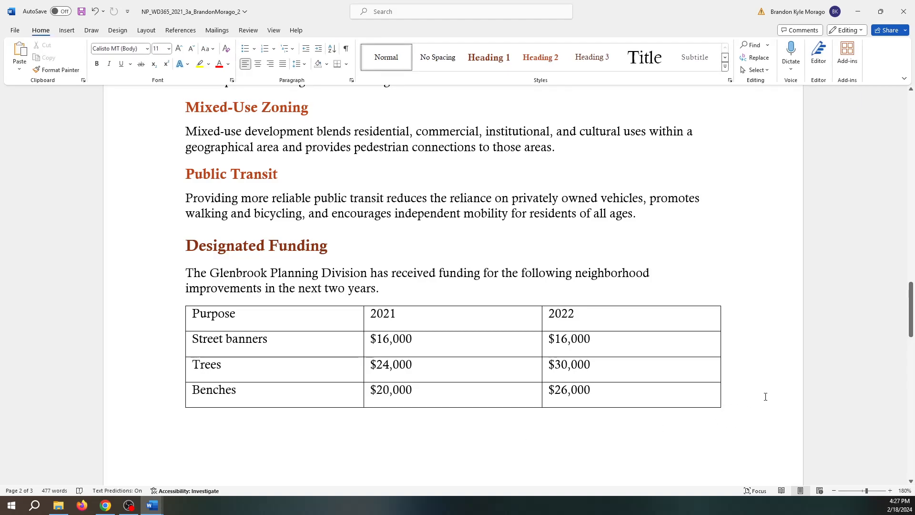
Step: Apply the dark orange-red Grid Tables style with a solid header to the Designated Funding table and turn off its First Column option
mouse_move(404, 352)
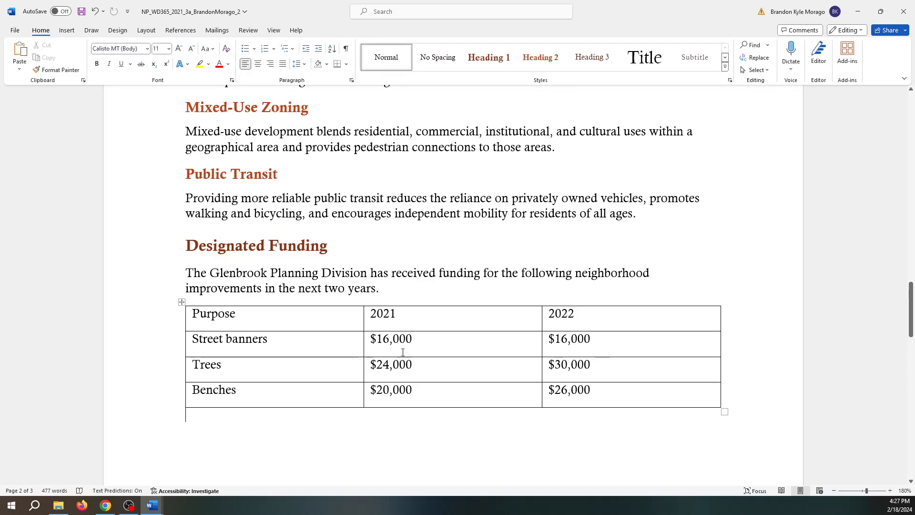
click(183, 302)
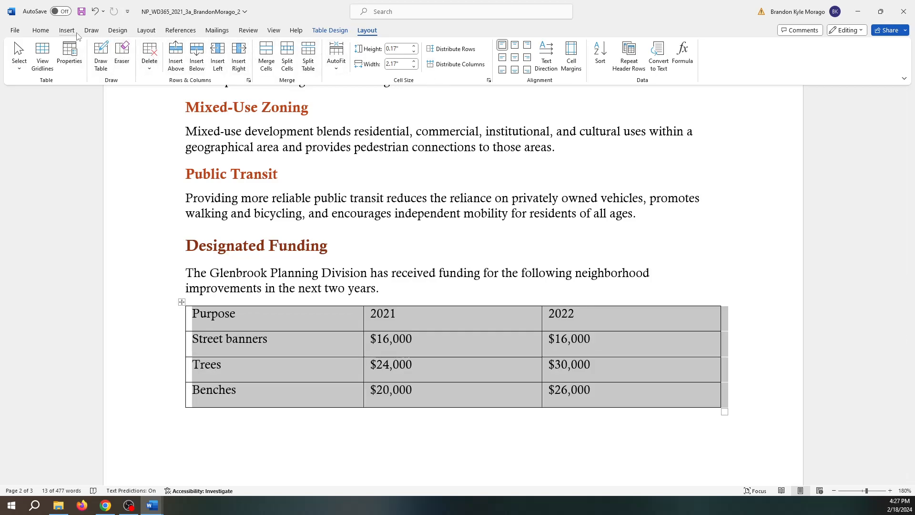
click(146, 30)
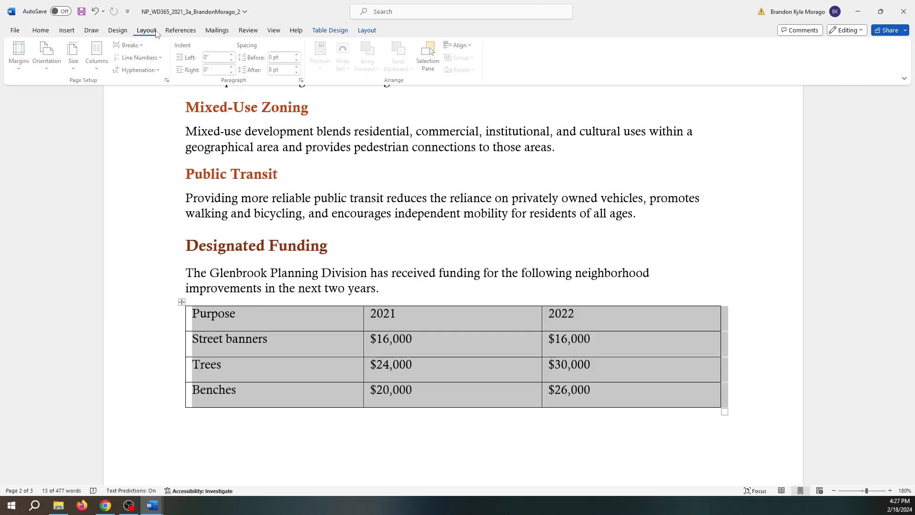
click(67, 32)
click(43, 32)
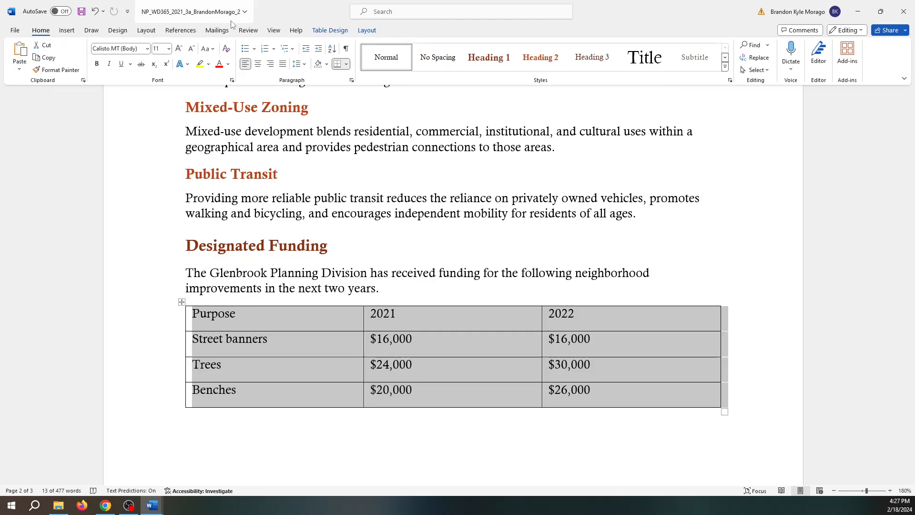
click(278, 33)
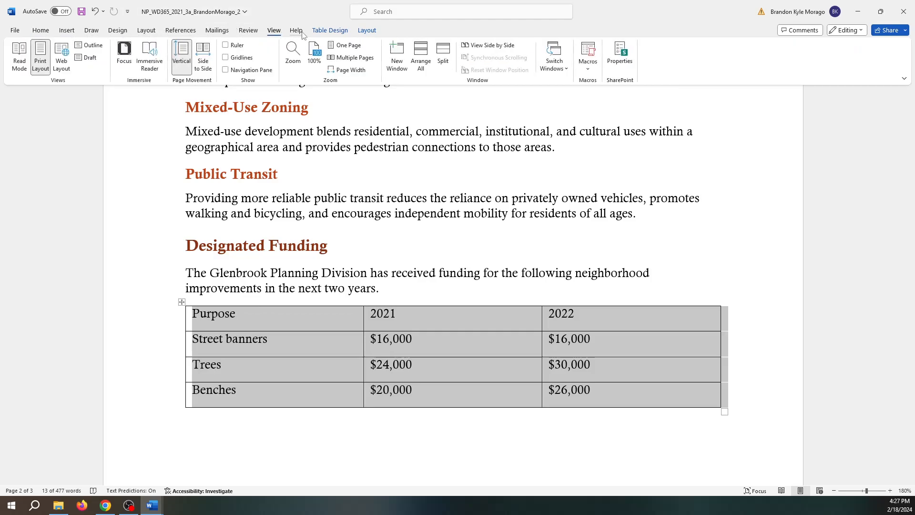
click(367, 31)
click(332, 33)
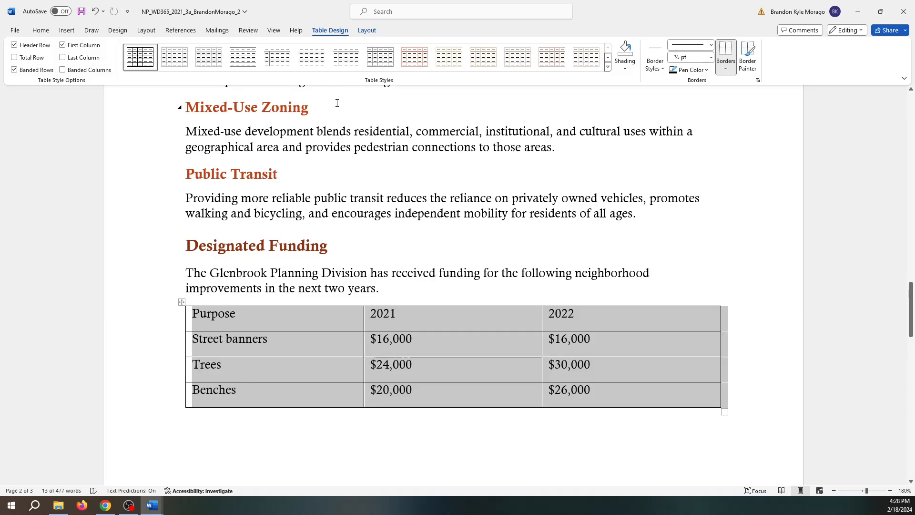
click(608, 67)
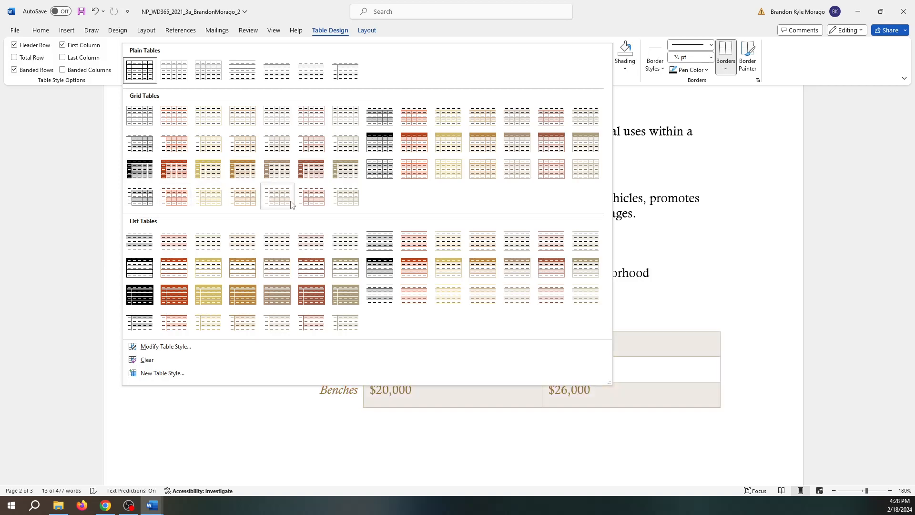
click(174, 171)
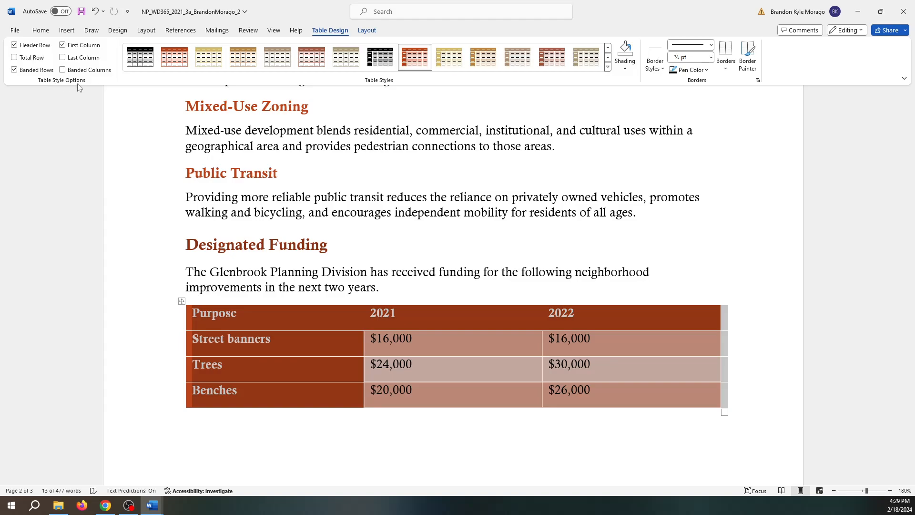
click(62, 47)
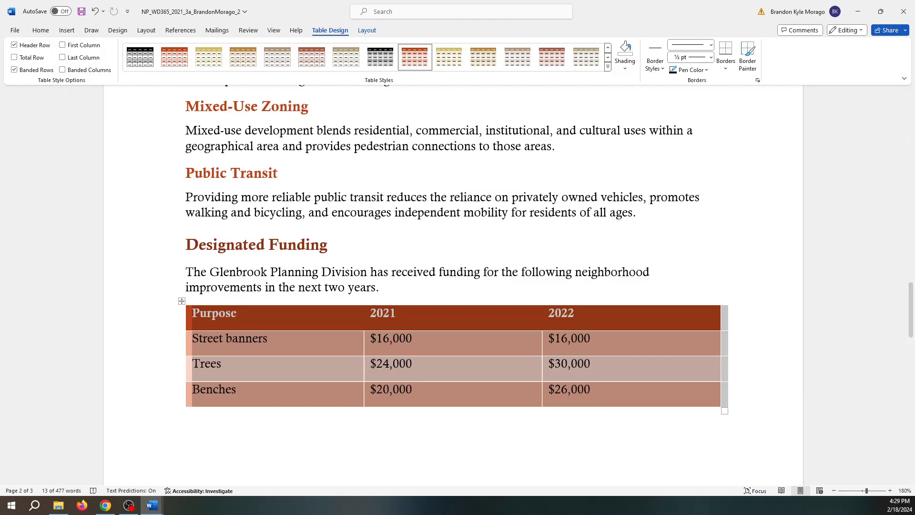
click(747, 270)
Step: Try to sort the percentages in the Good column of the Additional Funding table as numbers in descending order, without a header row
scroll(747, 270, down, 10)
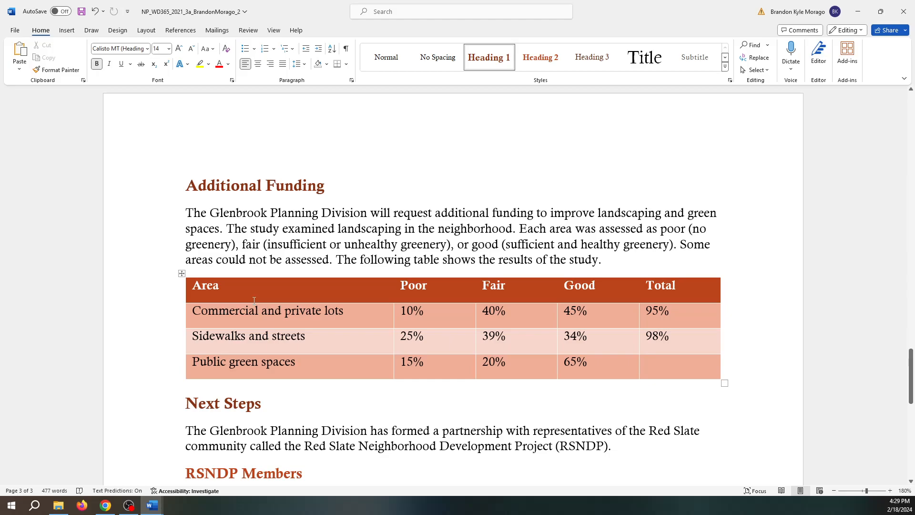
click(577, 315)
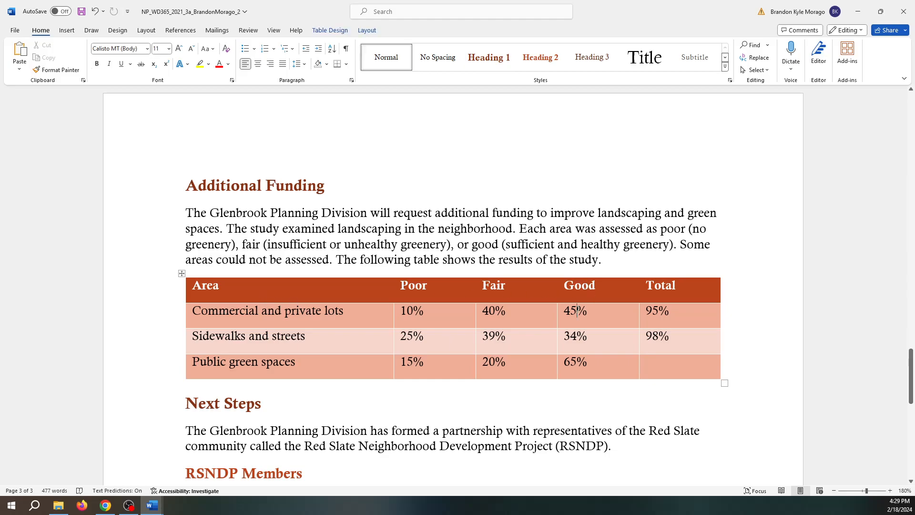
double_click(574, 286)
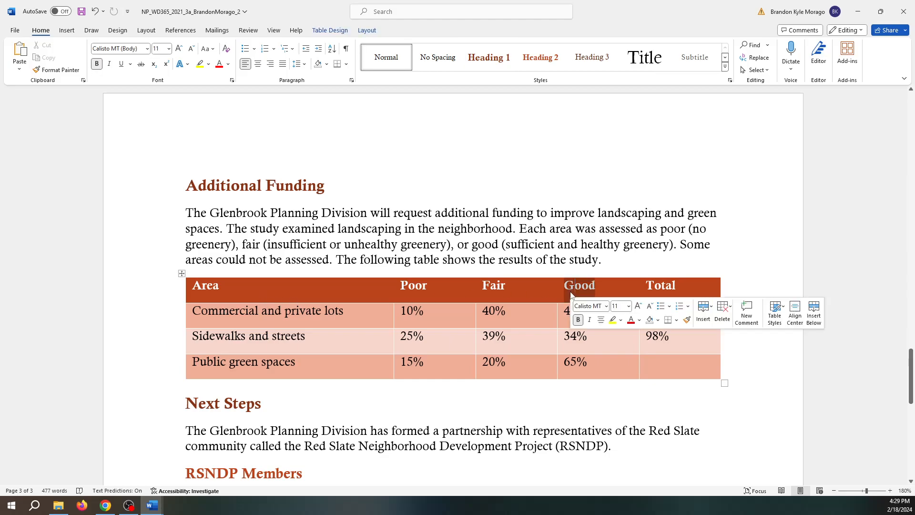
drag(570, 376, 568, 319)
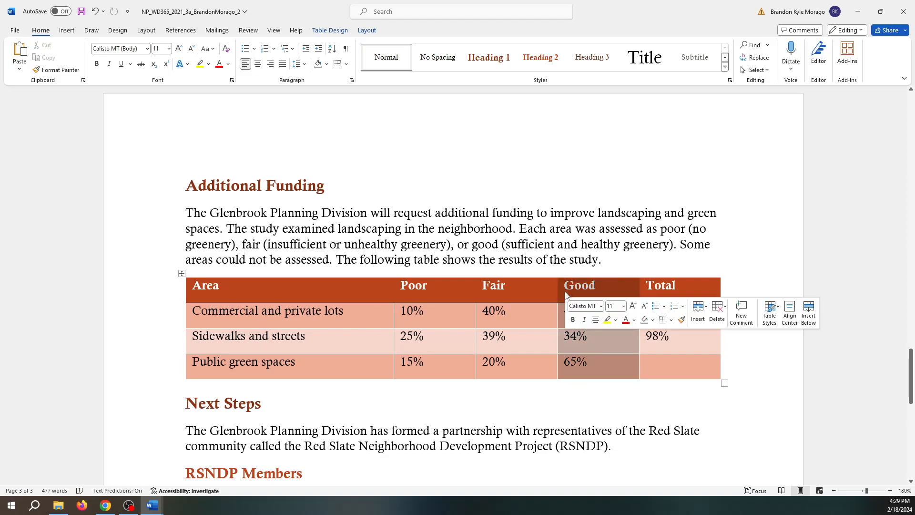
drag(572, 370, 568, 319)
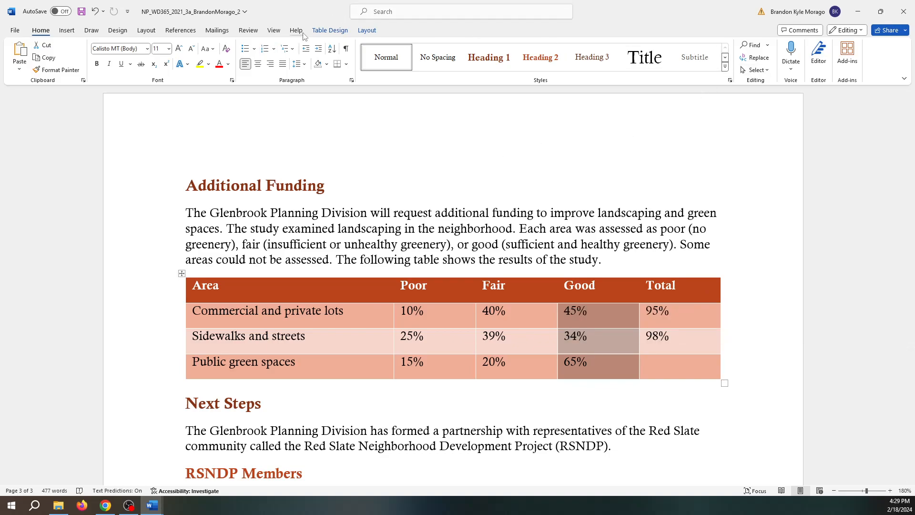
click(324, 32)
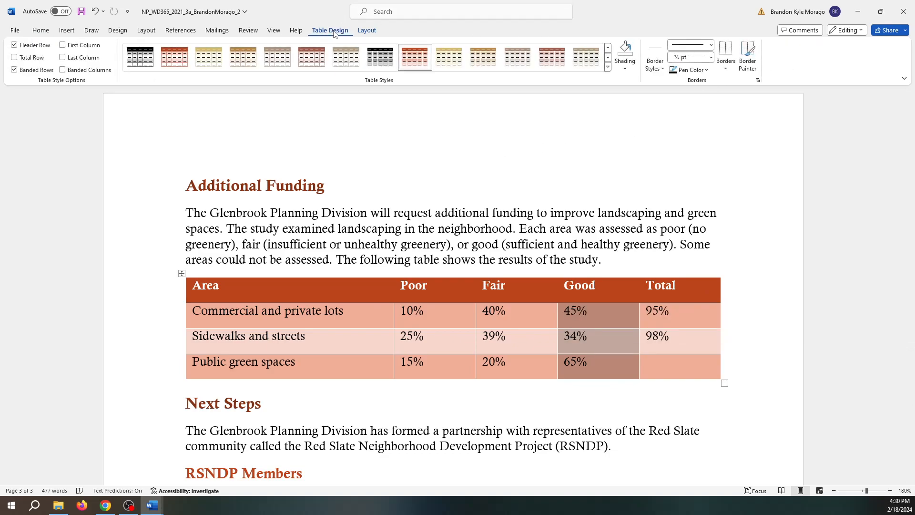
click(365, 31)
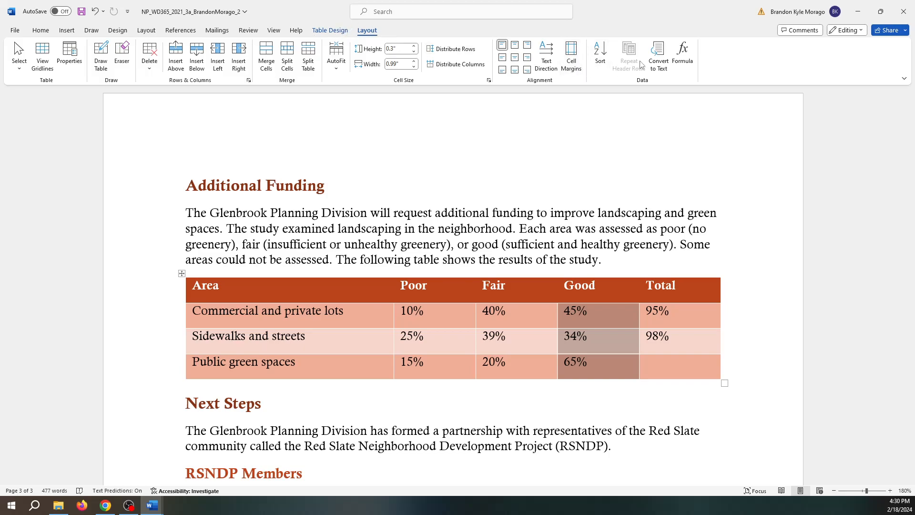
click(601, 63)
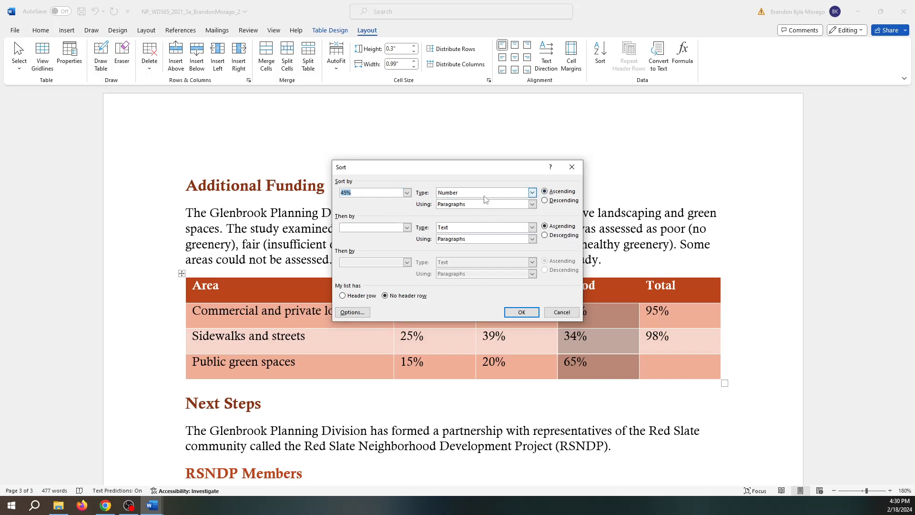
click(547, 205)
click(526, 316)
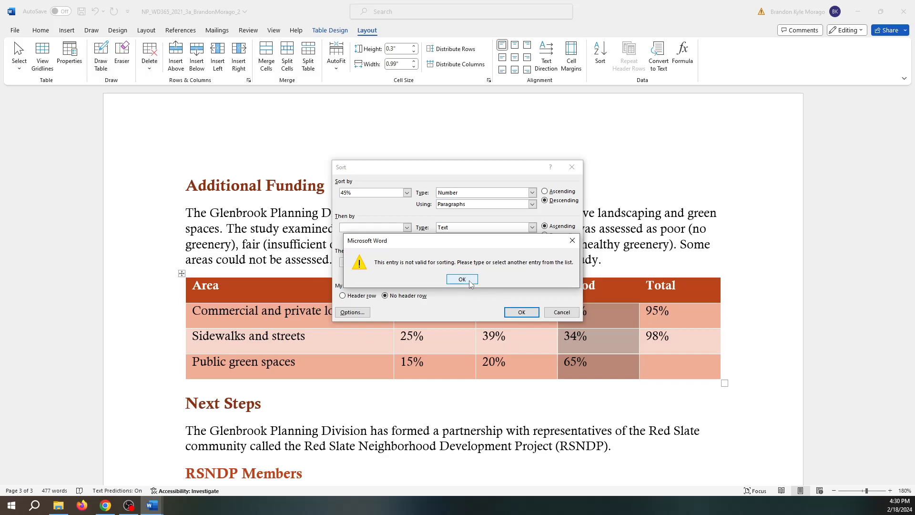
click(469, 282)
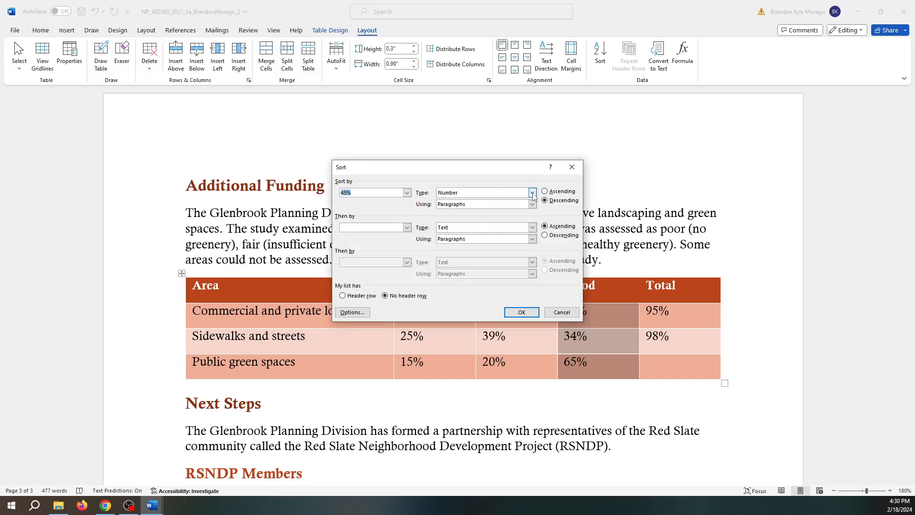
click(533, 193)
click(533, 195)
click(533, 206)
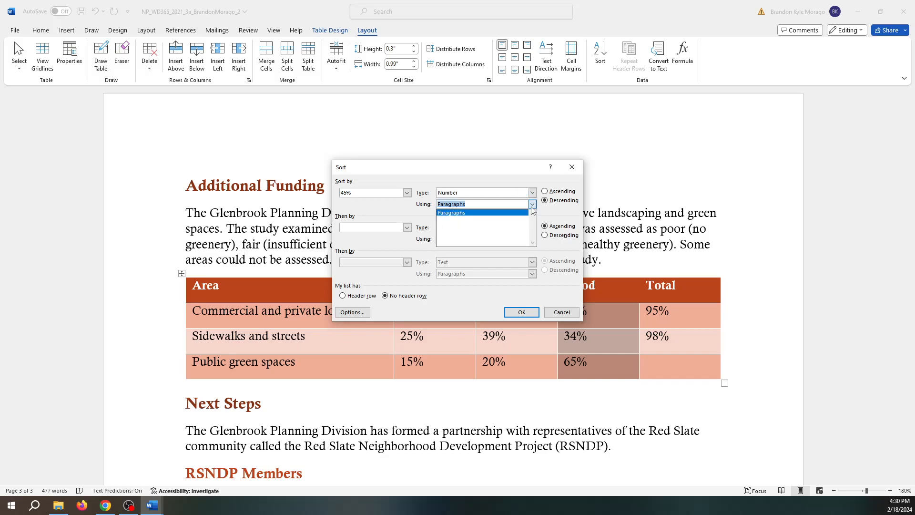
click(533, 206)
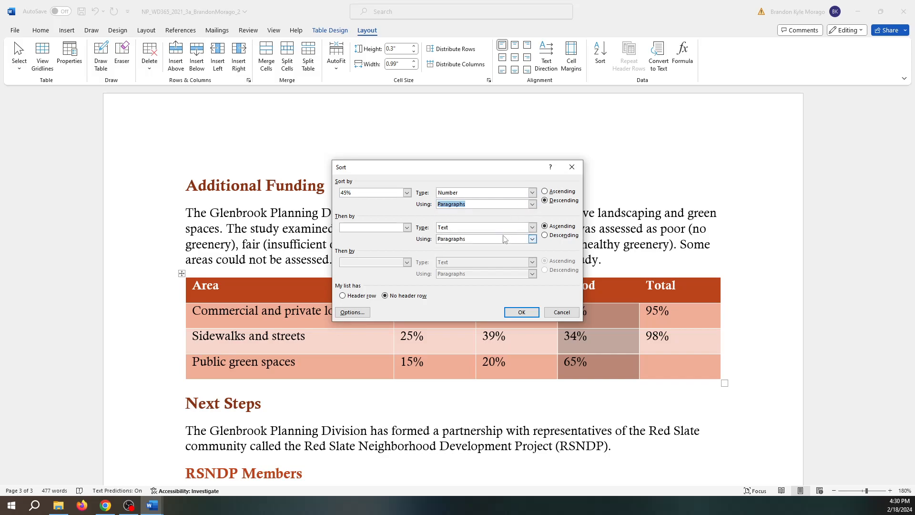
click(537, 316)
click(538, 317)
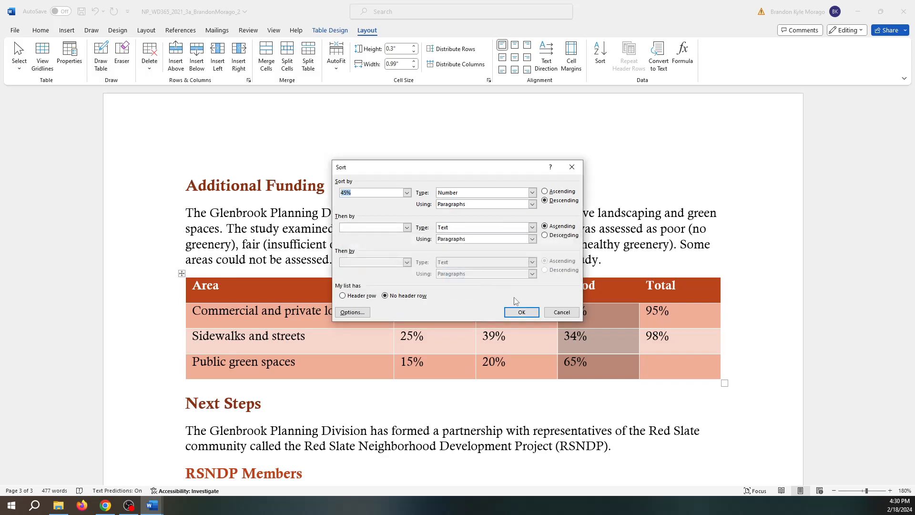
click(562, 317)
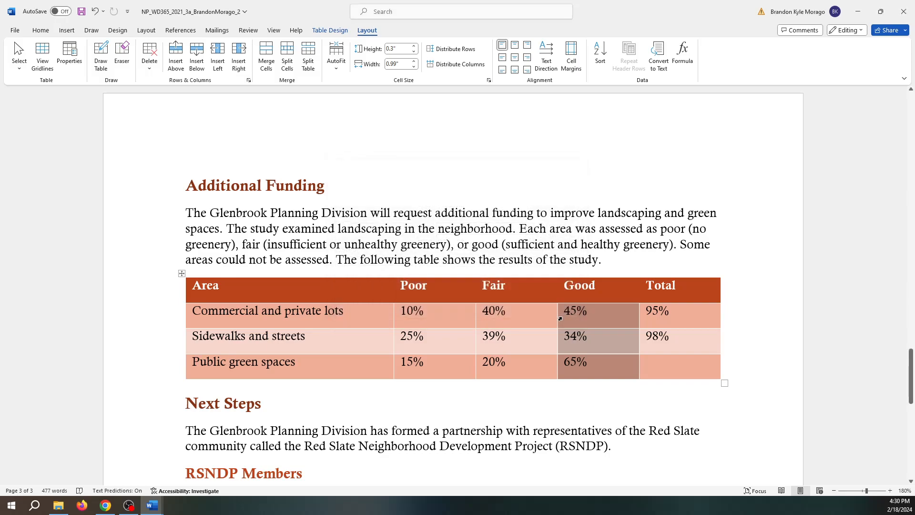
right_click(599, 317)
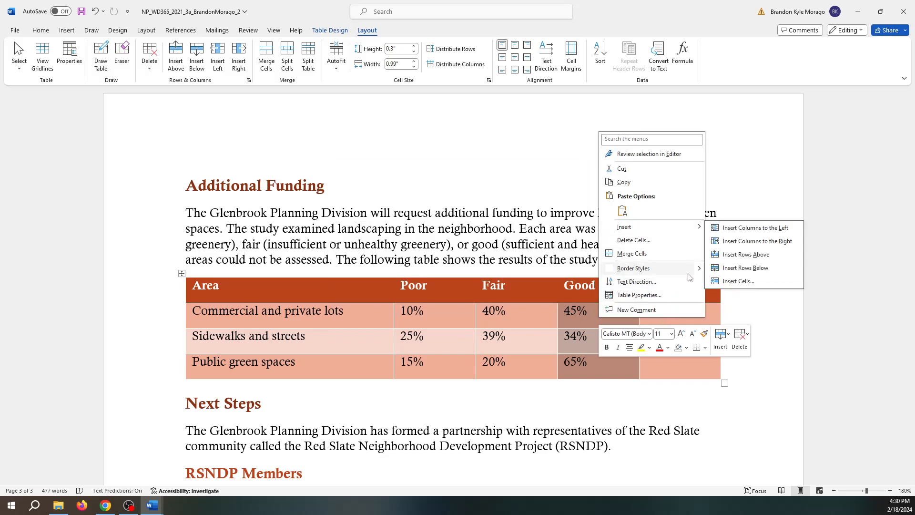
click(639, 286)
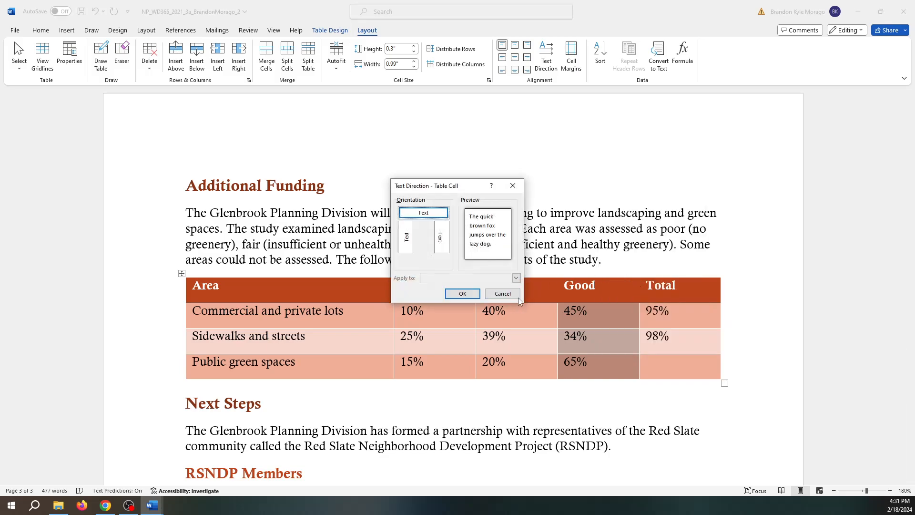
click(516, 293)
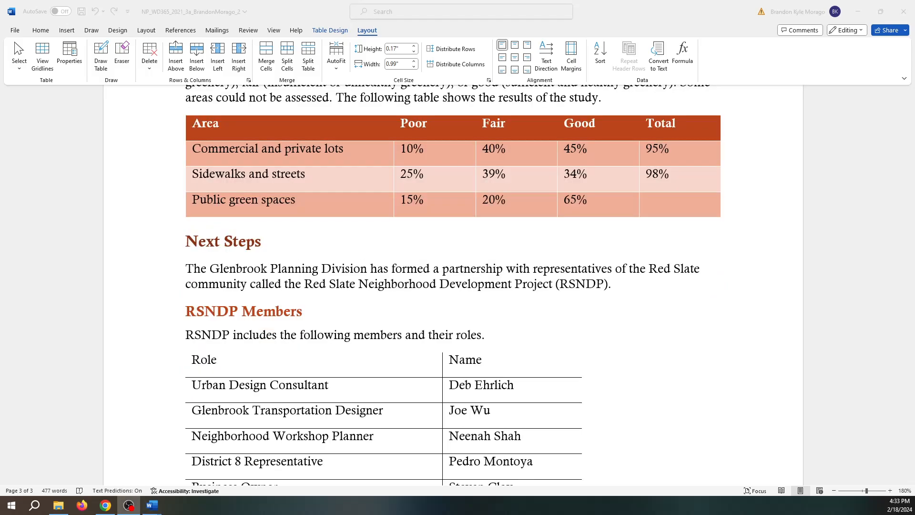
Step: Sort the greenery study table's rows by Column 4, the Good percentages, as numbers in descending order
click(566, 145)
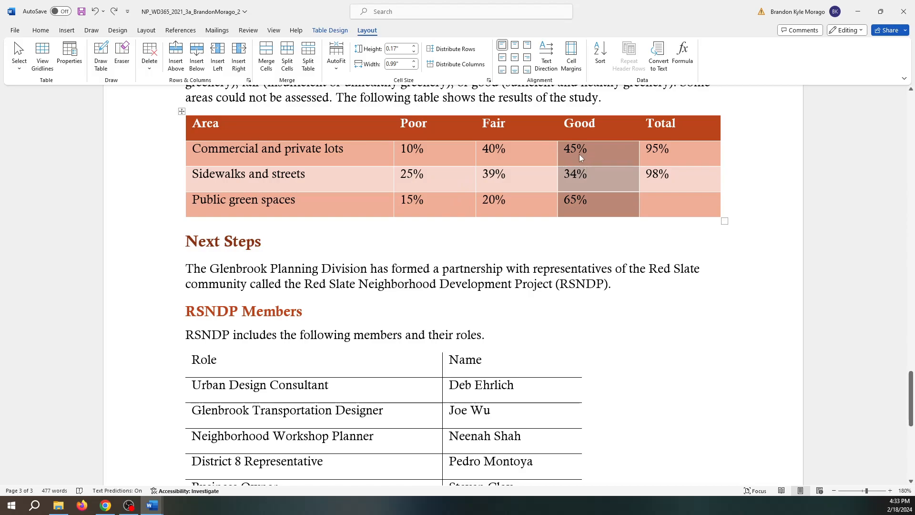
click(601, 54)
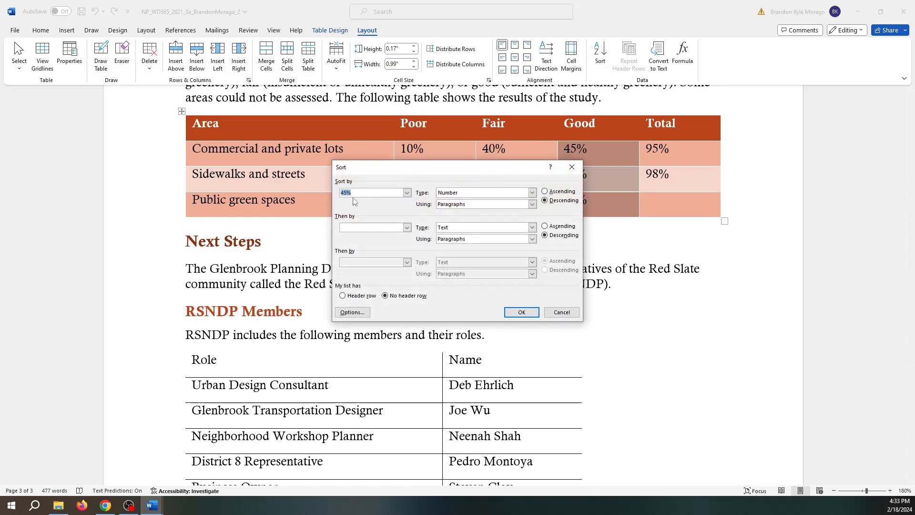
click(407, 192)
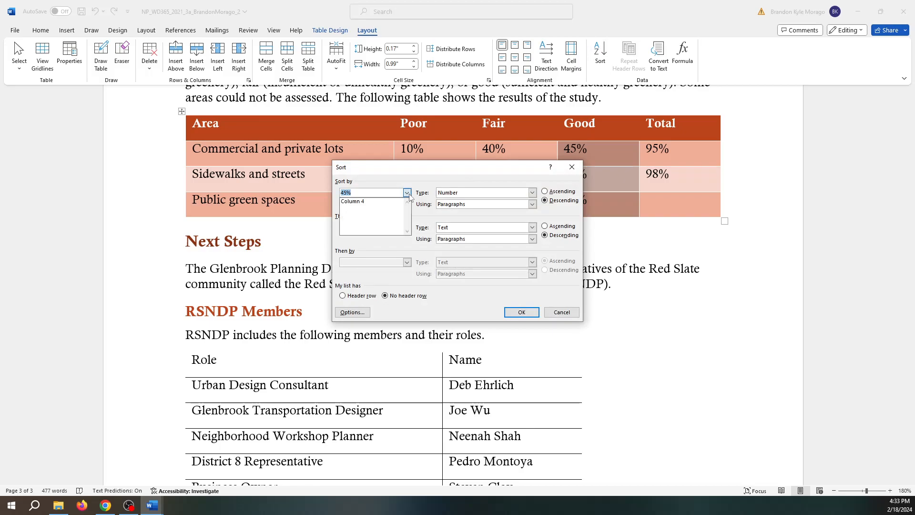
click(380, 205)
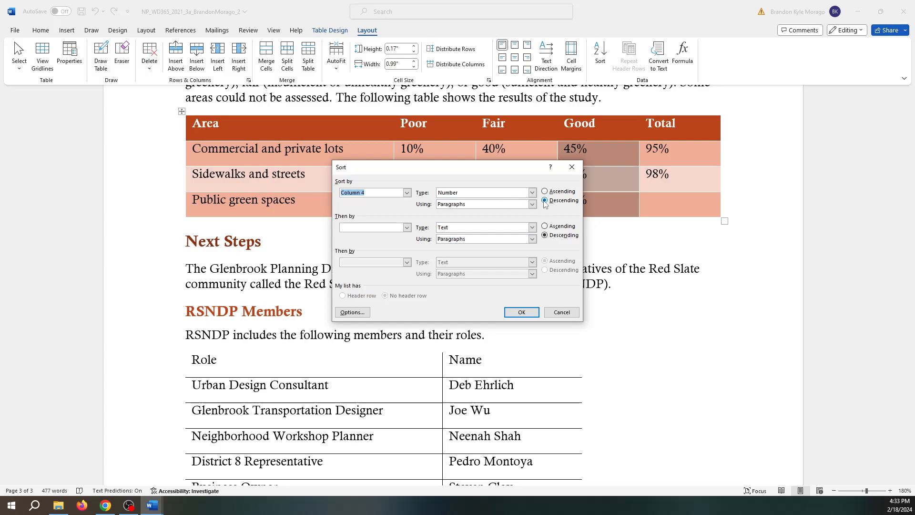
click(521, 313)
click(658, 243)
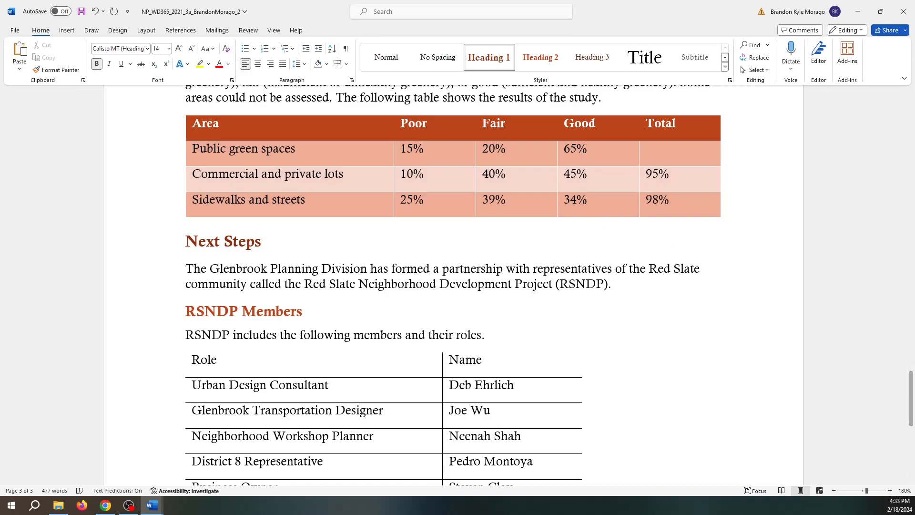
Step: Try to enter =sum as plain text in the empty Total cell of the Public green spaces row
key(alt+Tab)
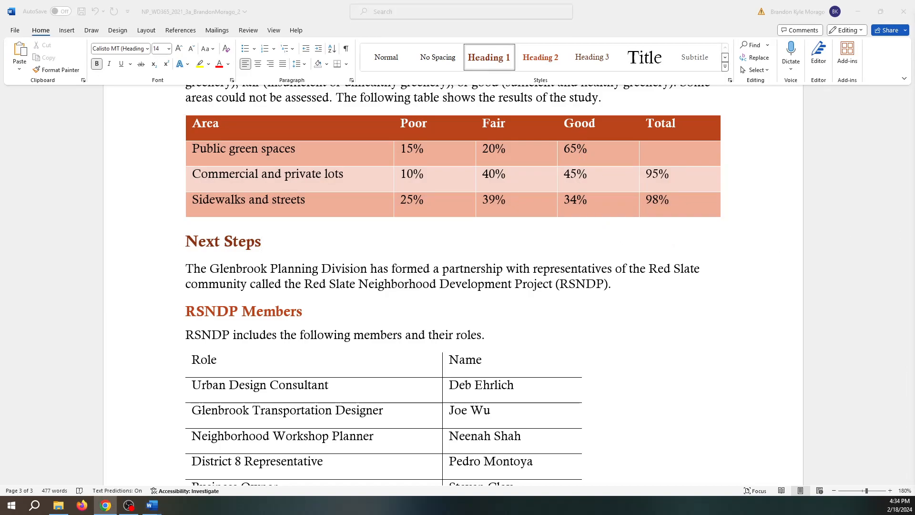
key(alt+Tab)
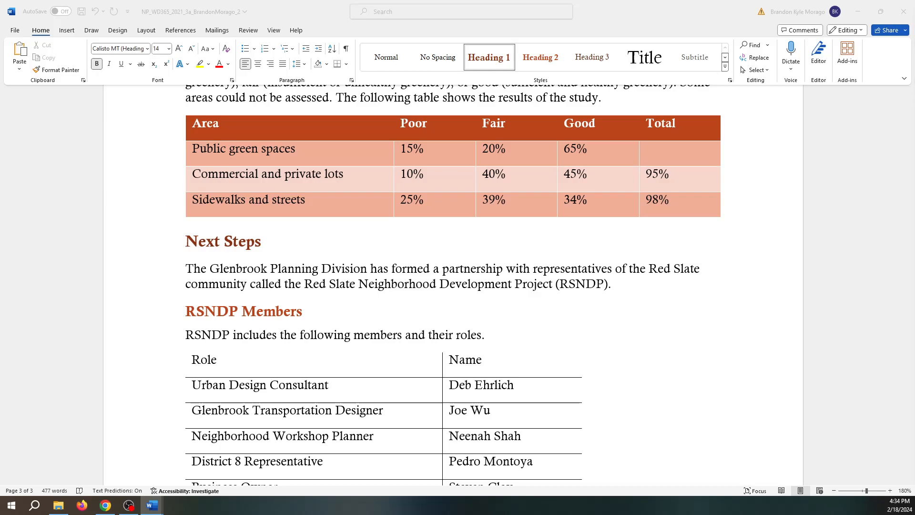
click(668, 153)
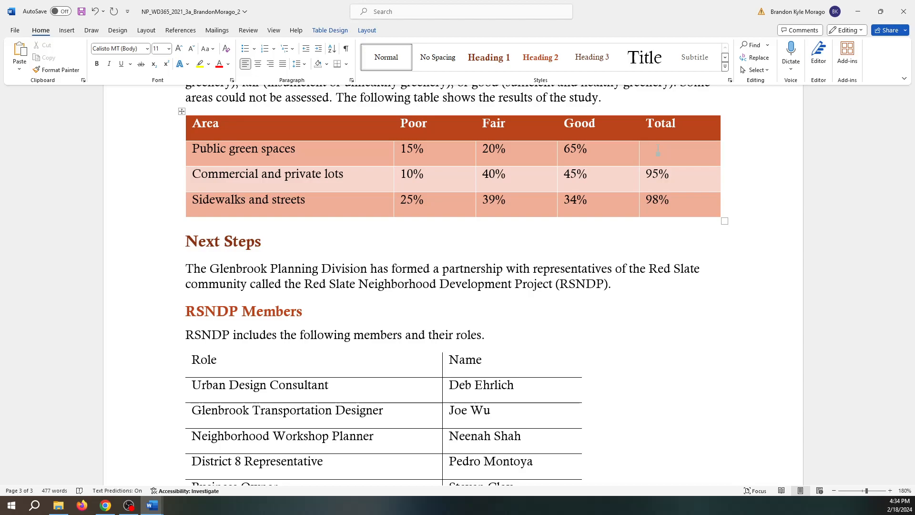
text(=sum)
key(BackSpace)
key(BackSpace)
key(BackSpace)
right_click(657, 146)
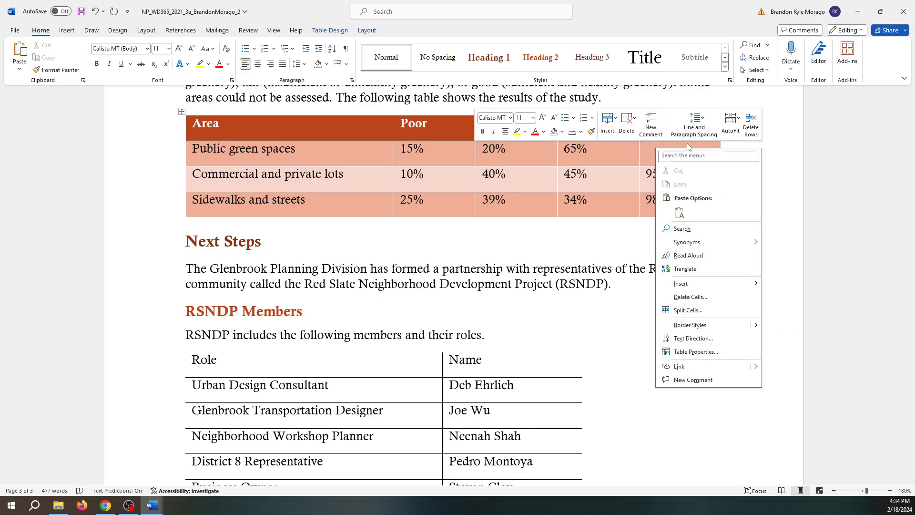
Step: Insert a blank equation in the Total cell of the Public green spaces row
click(67, 32)
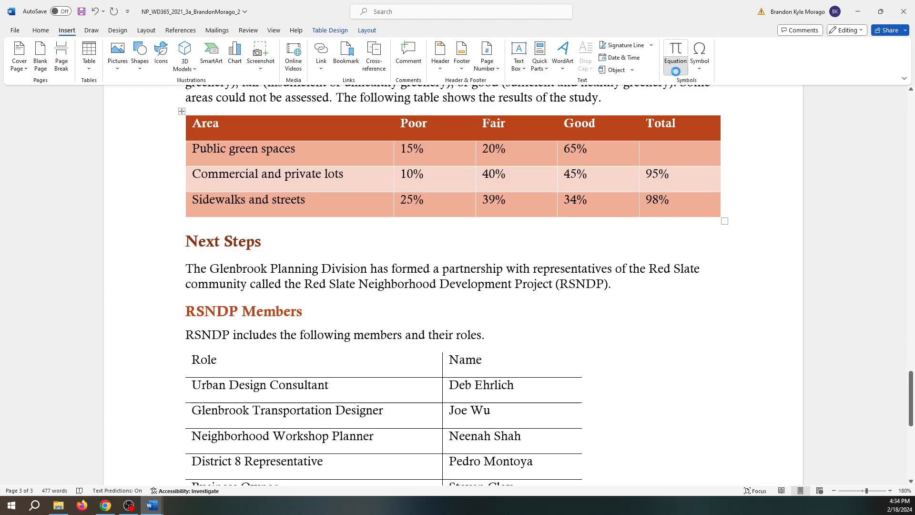
click(676, 75)
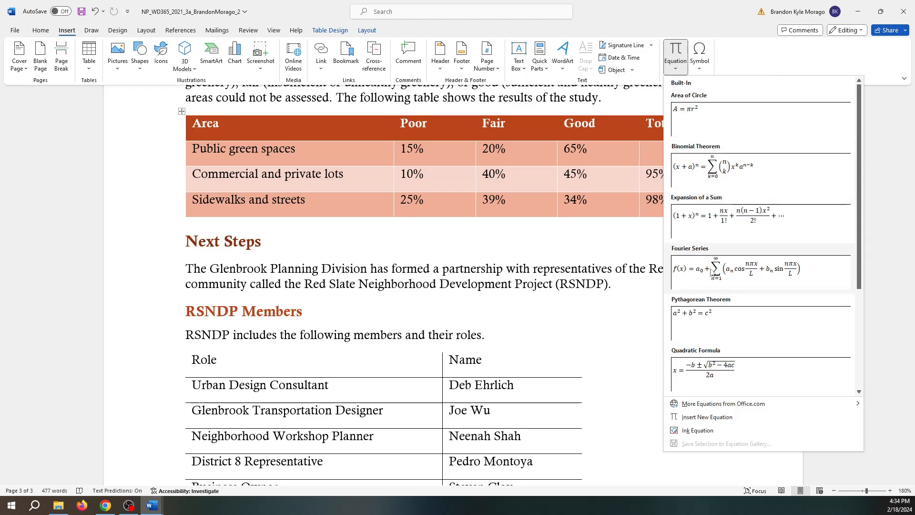
click(620, 251)
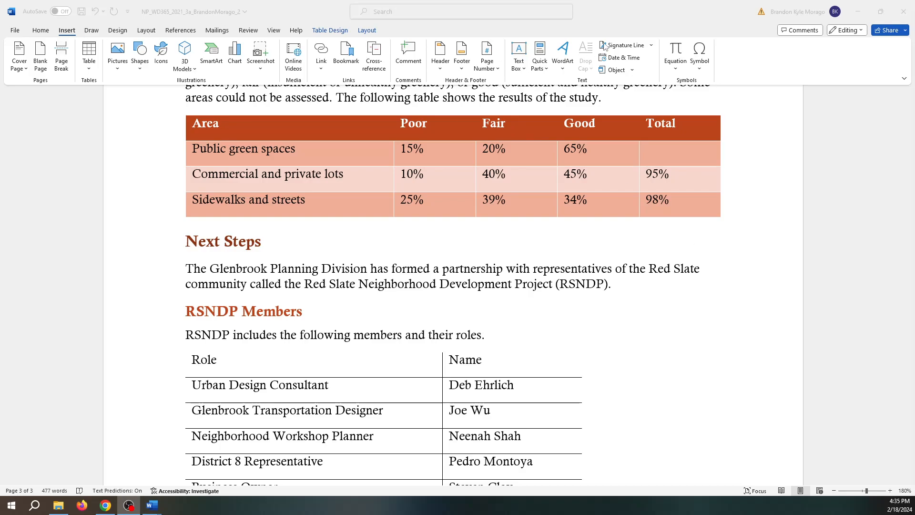
click(678, 154)
click(674, 53)
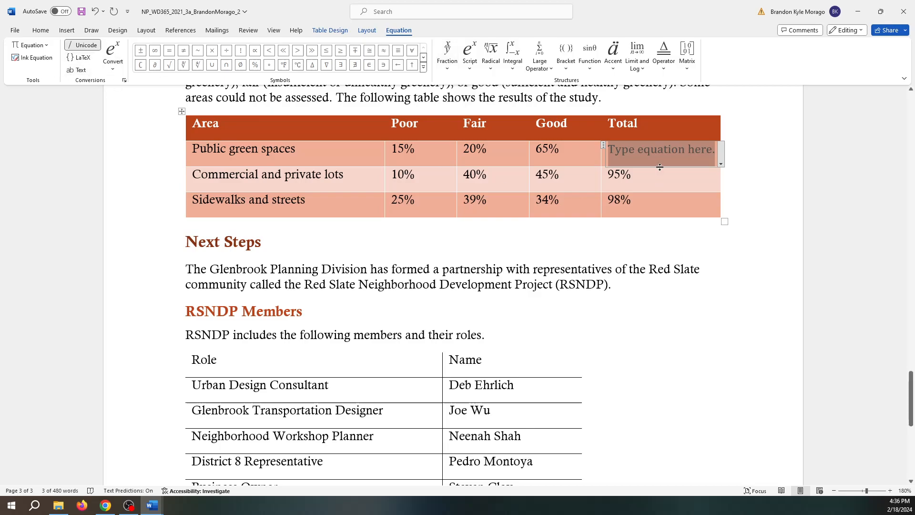
text(=)
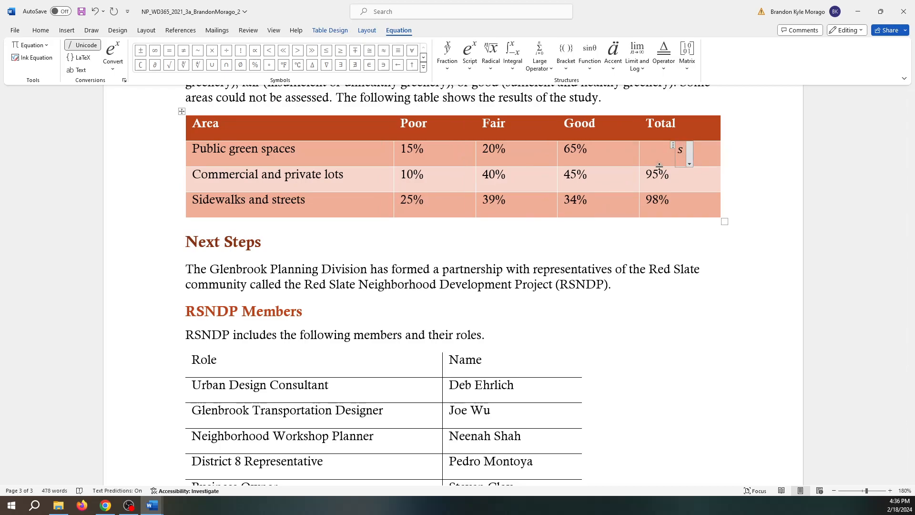
key(BackSpace)
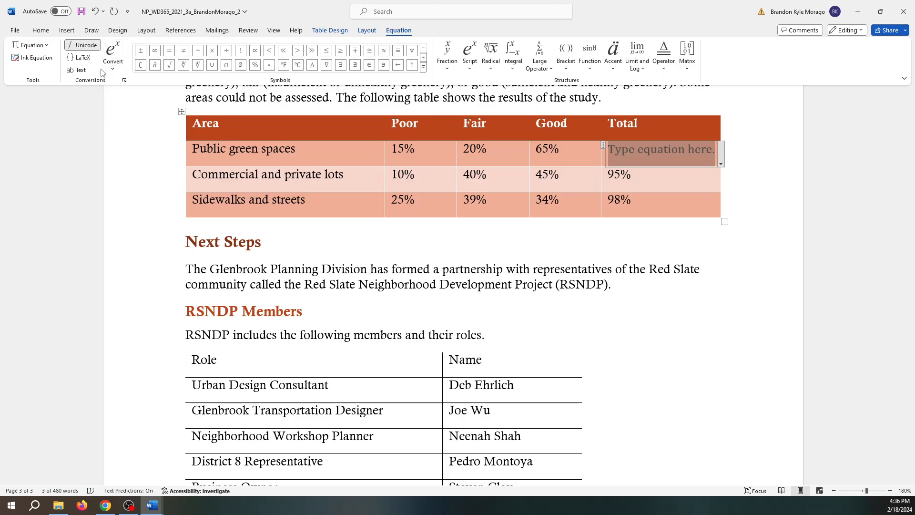
click(46, 46)
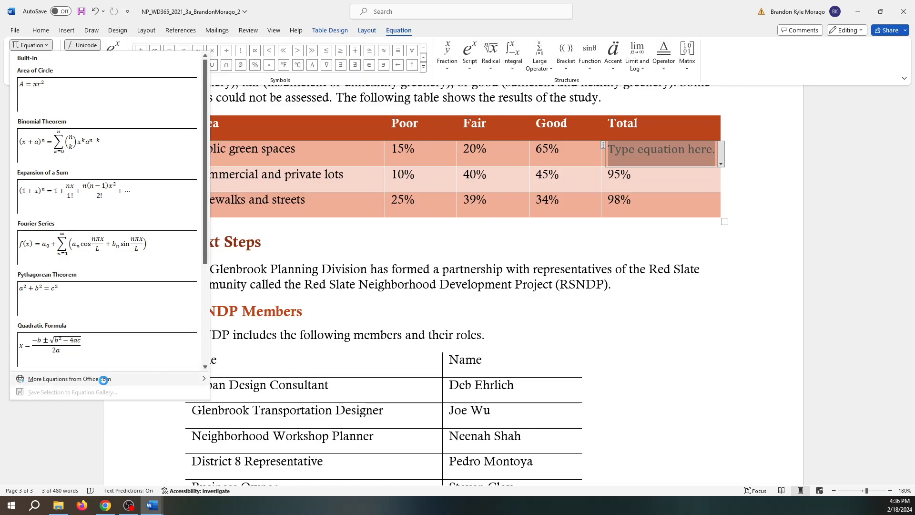
mouse_move(102, 379)
scroll(282, 333, down, 5)
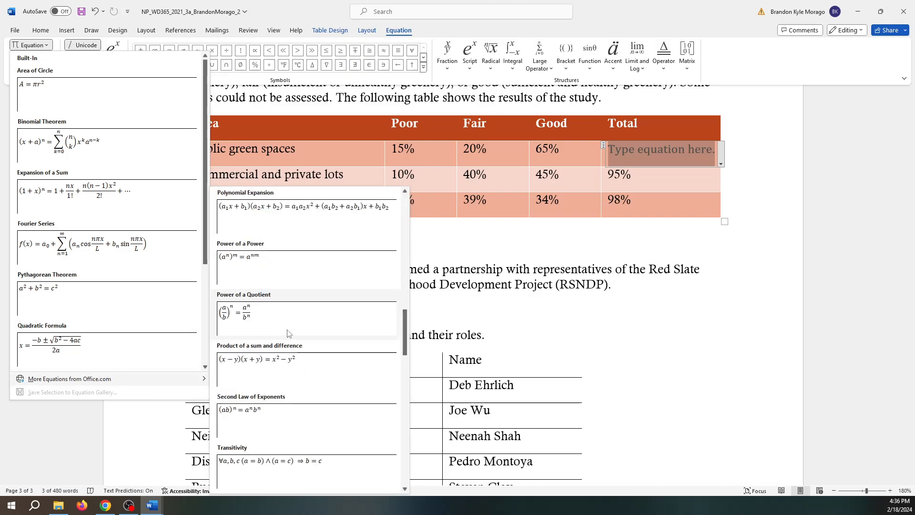
scroll(288, 333, down, 5)
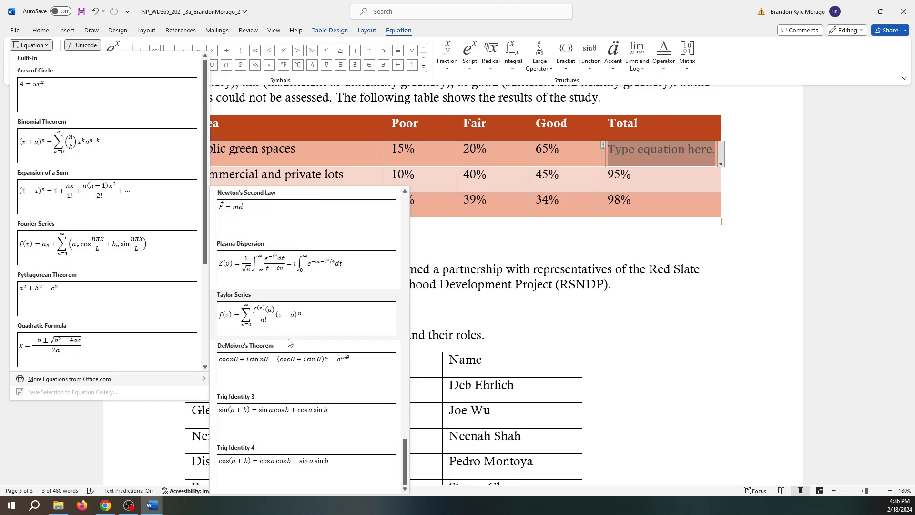
scroll(290, 342, up, 10)
click(747, 267)
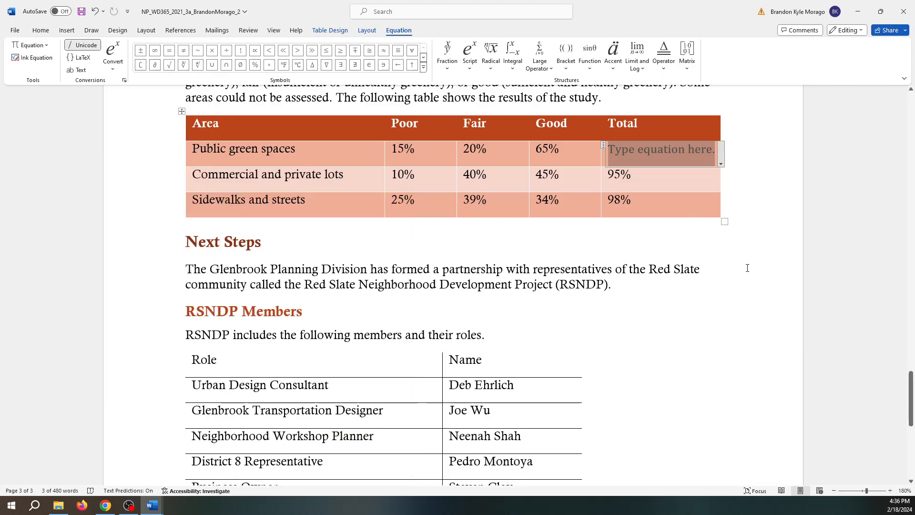
text(sum)
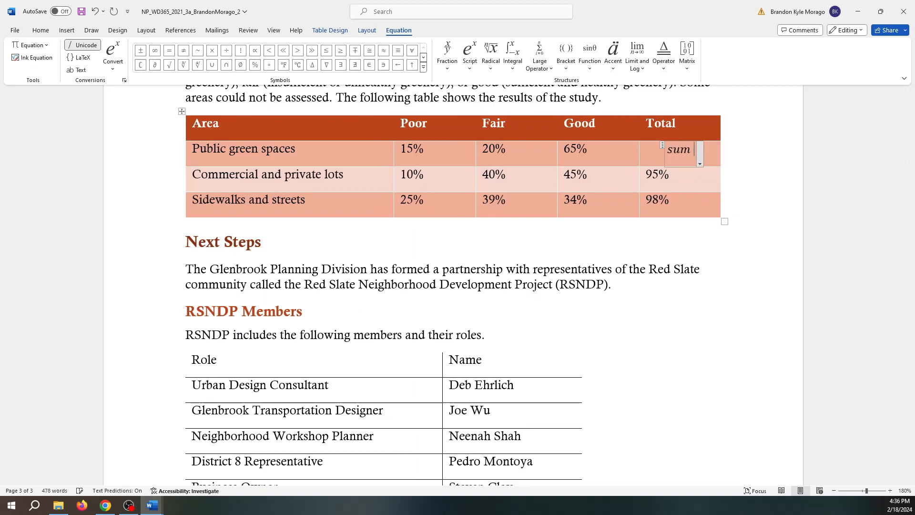
key(BackSpace)
key(BackSpace)
key(BackSpace)
key(BackSpace)
click(431, 151)
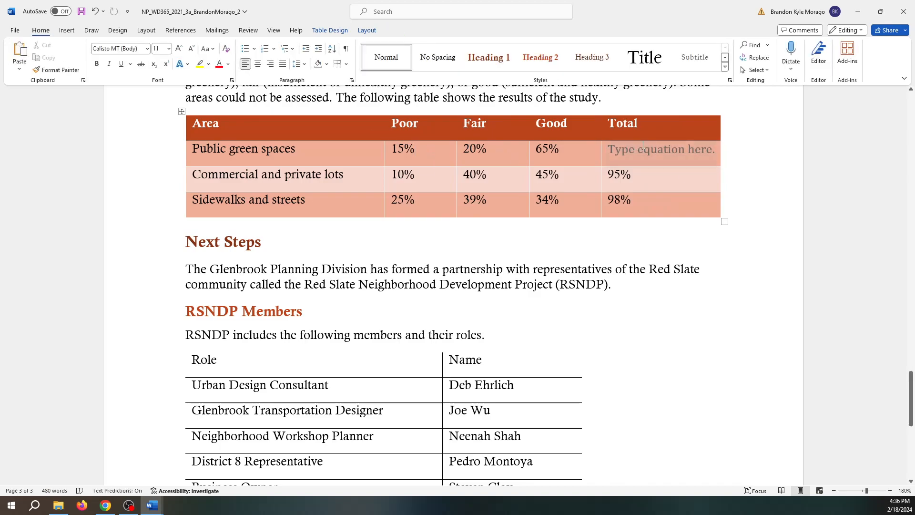
click(618, 151)
drag(480, 155, 645, 156)
click(622, 159)
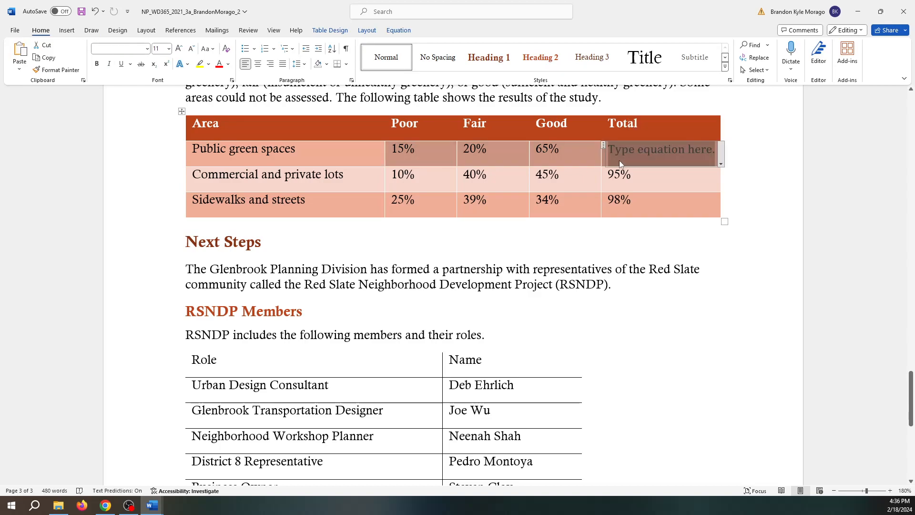
click(575, 157)
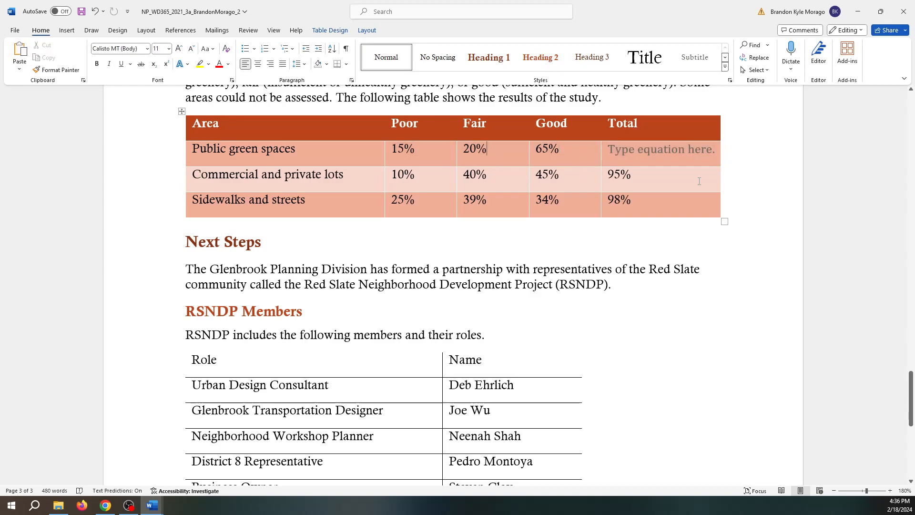
key(Left)
key(Left)
key(Left)
key(Left)
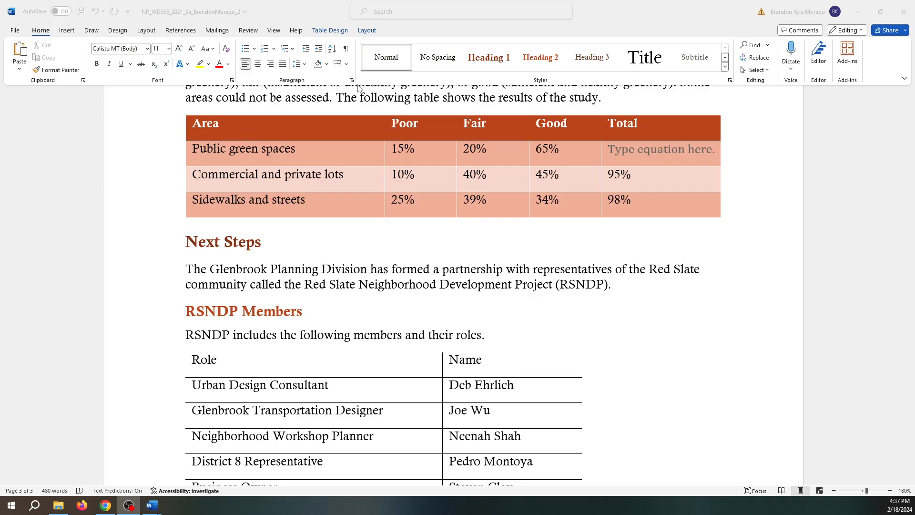
Step: Try to total the Public green spaces row by entering =sum(left) in the equation in its Total cell
click(625, 149)
click(626, 156)
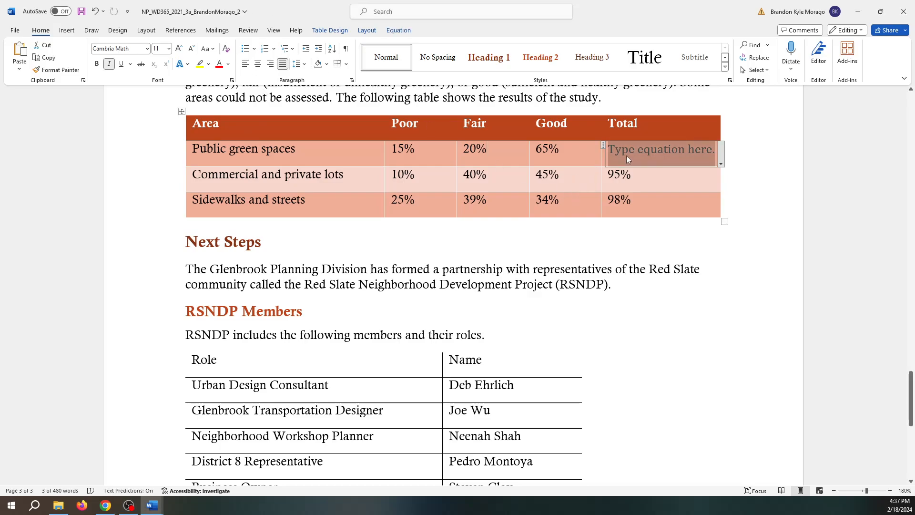
text(=)
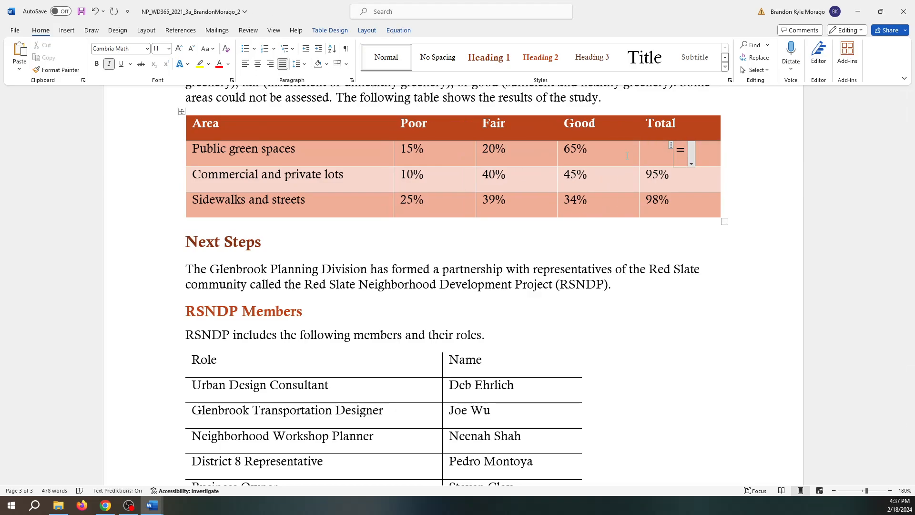
text(sum()
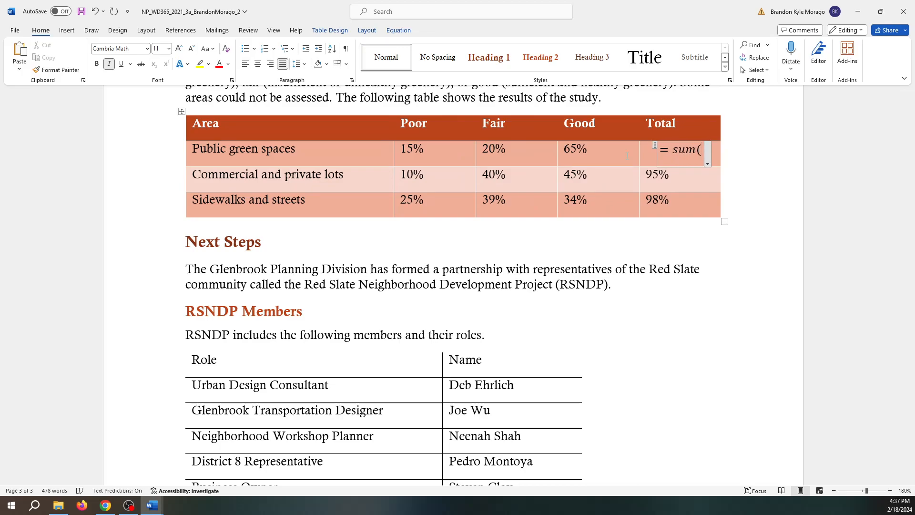
text(left)
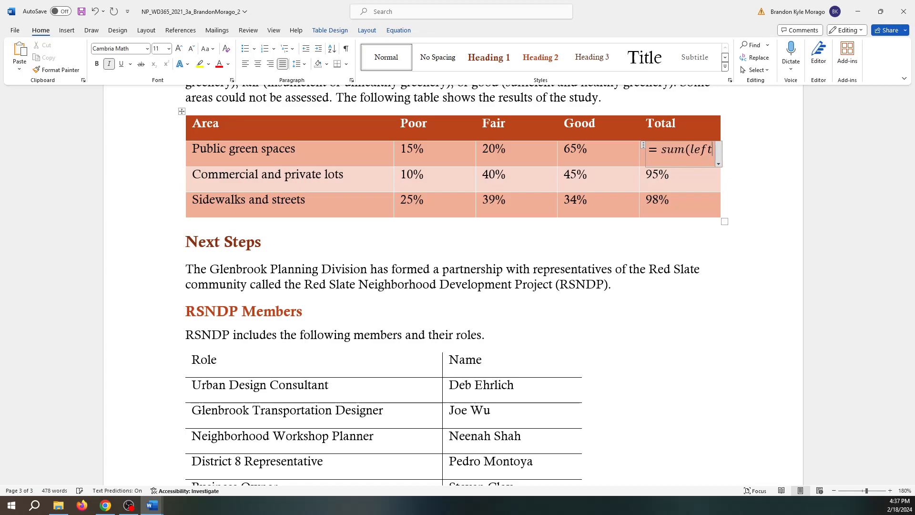
text())
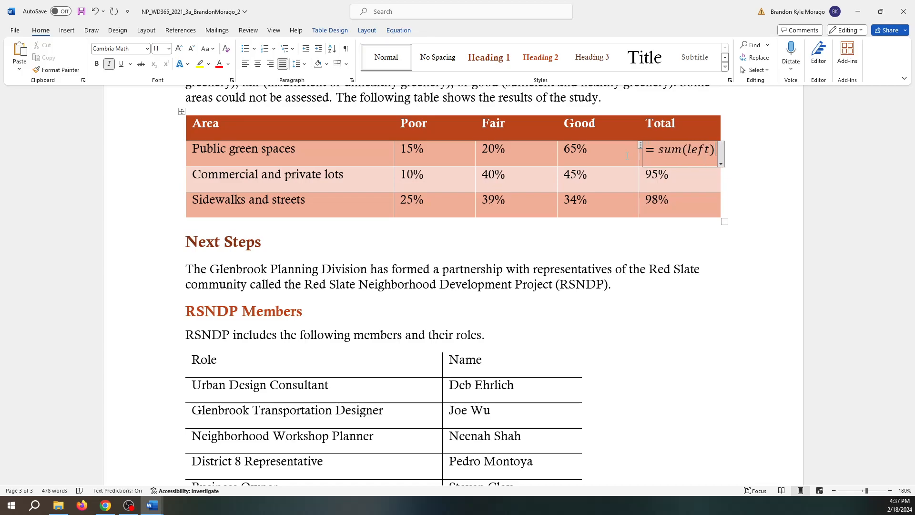
key(Return)
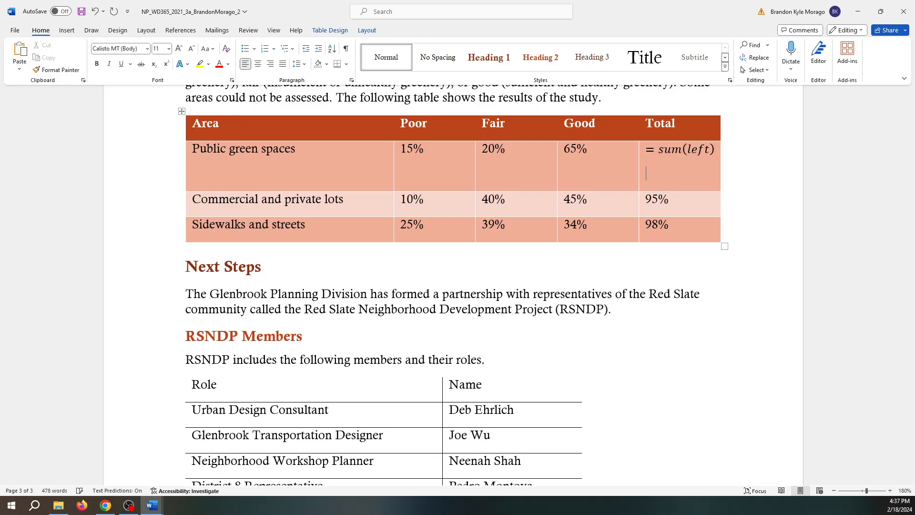
key(BackSpace)
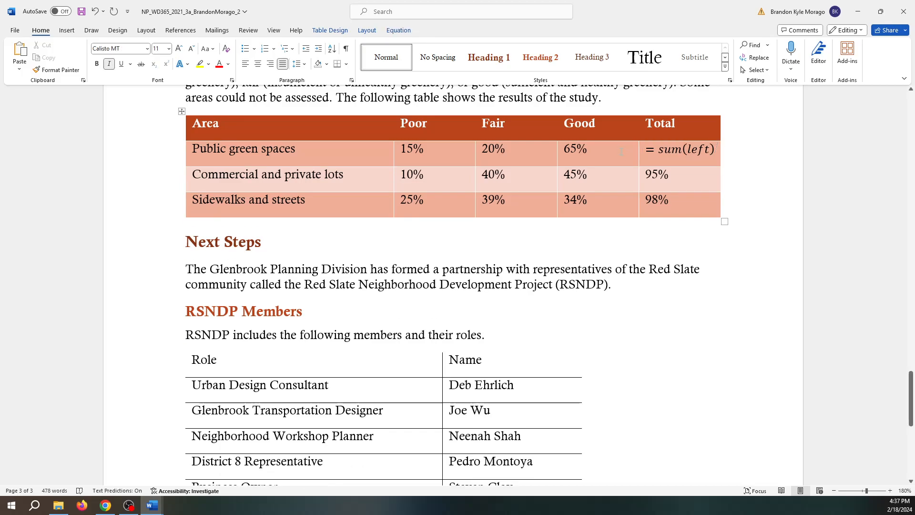
Step: Clear the =sum(left) text from the equation in the Public green spaces row's Total cell
click(756, 173)
double_click(707, 149)
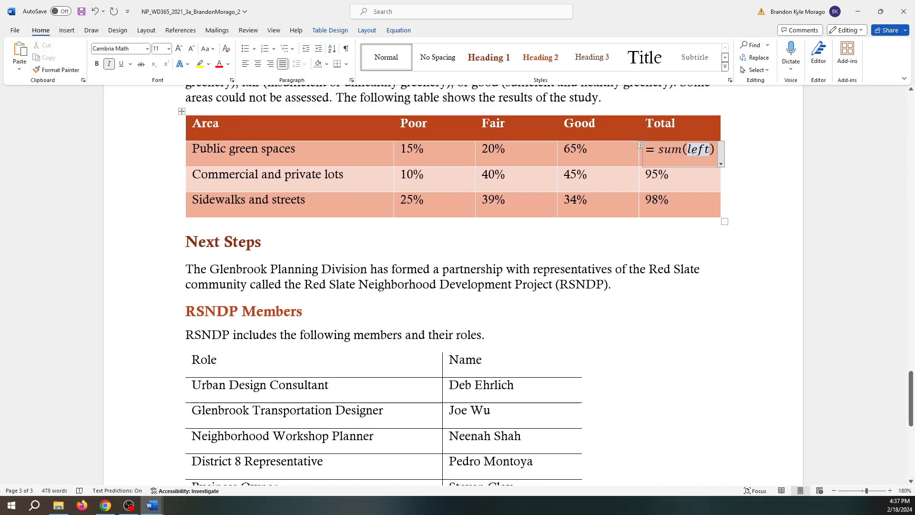
drag(714, 150, 662, 150)
key(BackSpace)
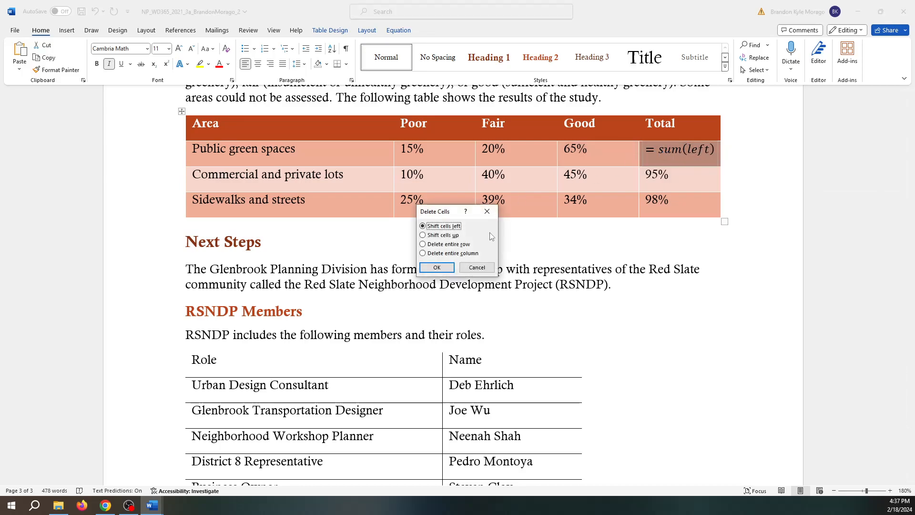
click(468, 270)
click(686, 152)
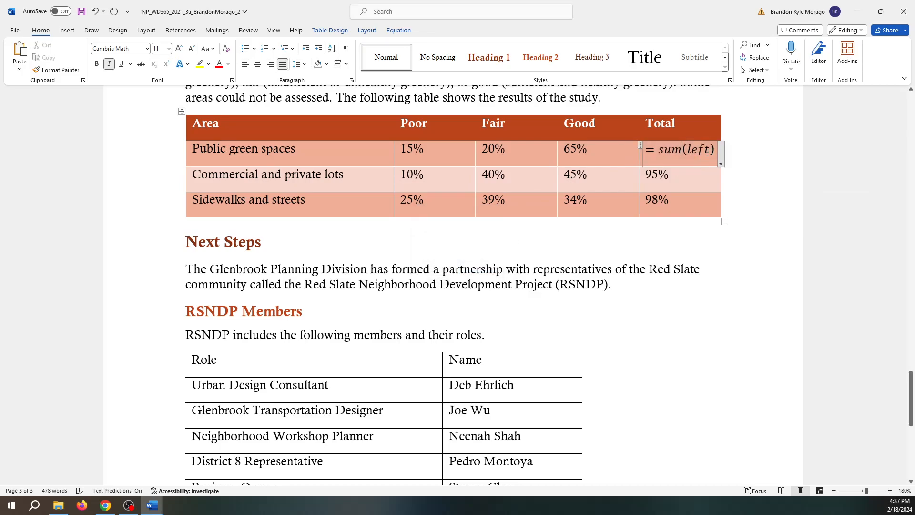
double_click(698, 150)
click(716, 150)
key(BackSpace)
key(BackSpace)
key(BackSpace)
key(BackSpace)
key(BackSpace)
key(BackSpace)
key(BackSpace)
key(BackSpace)
key(BackSpace)
key(BackSpace)
key(BackSpace)
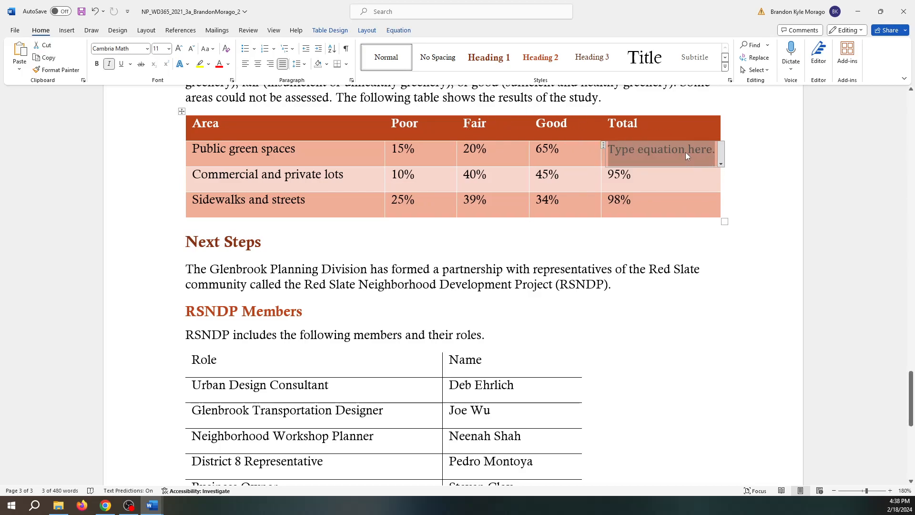
Step: Try to total the Public green spaces row by entering =SUM(LEFT) in uppercase in the equation in its Total cell
text(=Su)
key(BackSpace)
text(UM)
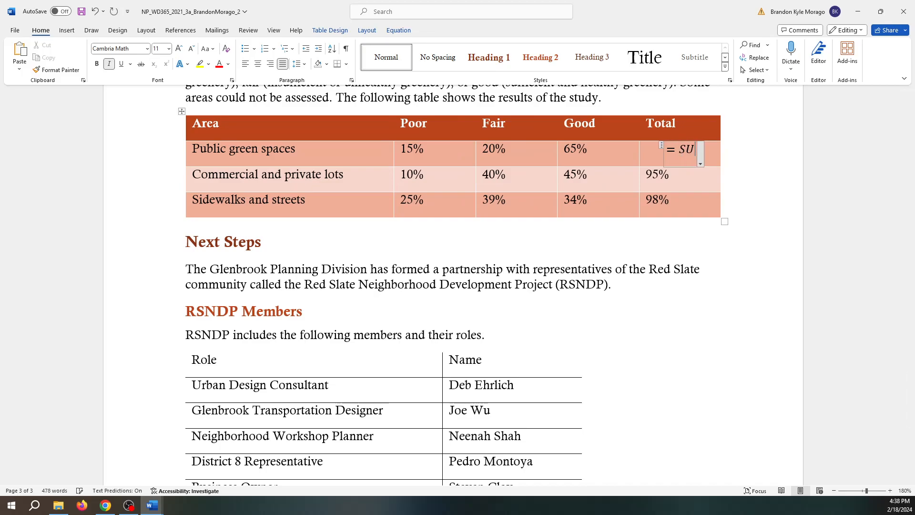
text((LEFT))
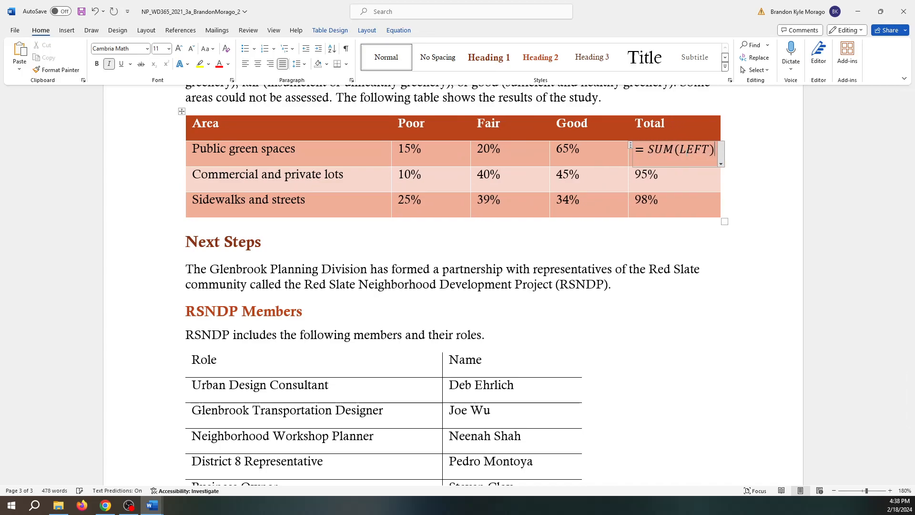
key(Return)
key(BackSpace)
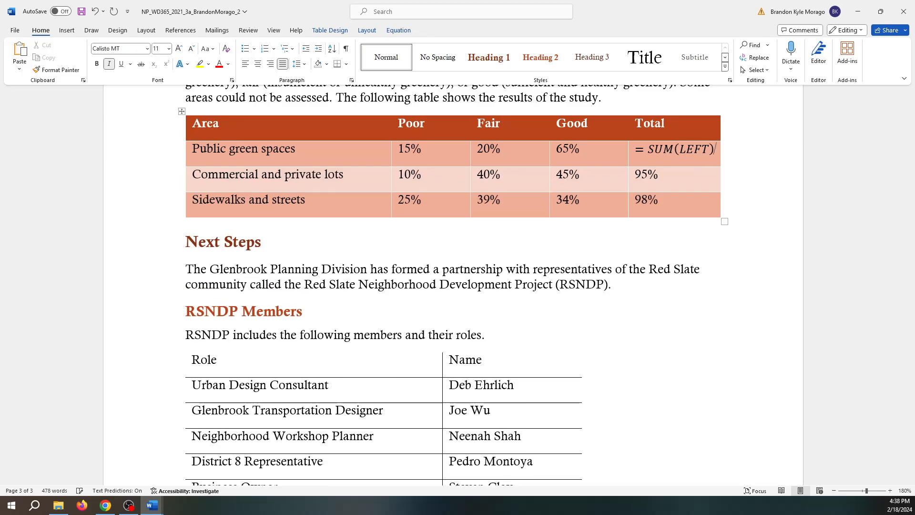
key(Tab)
click(778, 186)
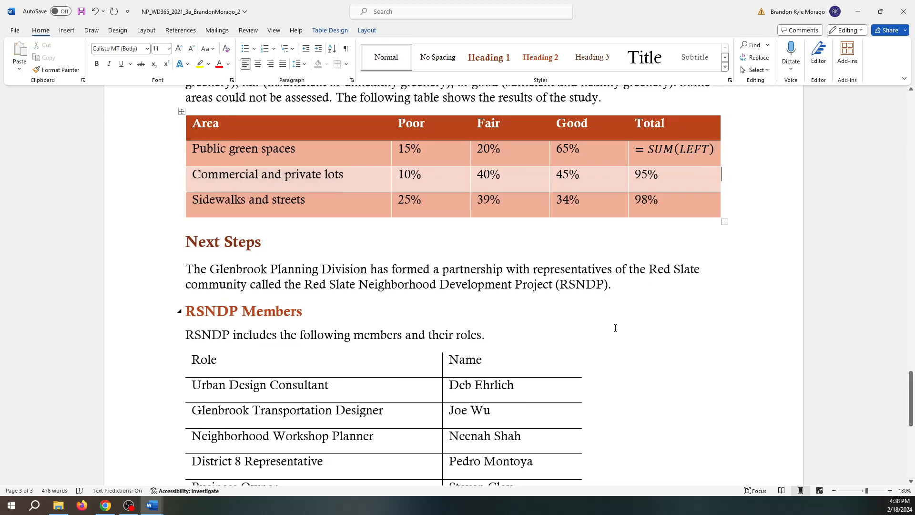
Step: Clear the =SUM(LEFT) text from the equation in the Public green spaces row's Total cell
click(660, 150)
double_click(680, 149)
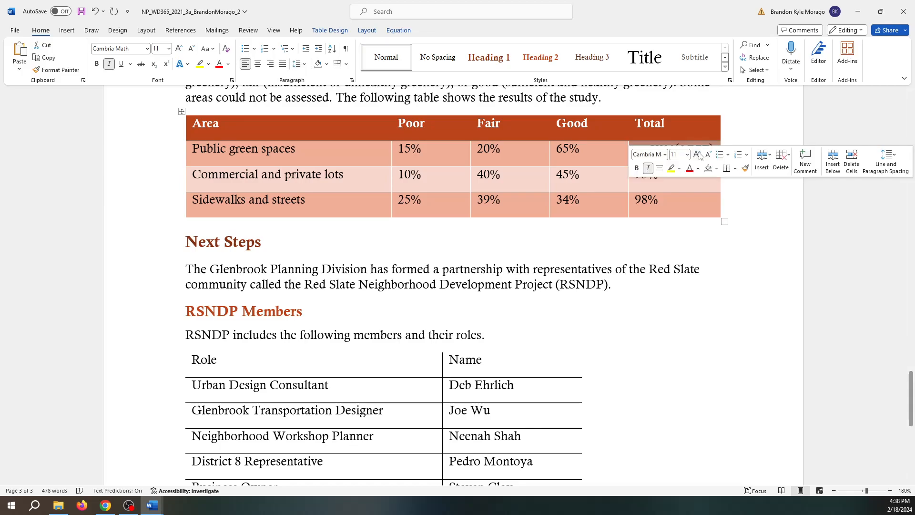
click(791, 128)
click(711, 149)
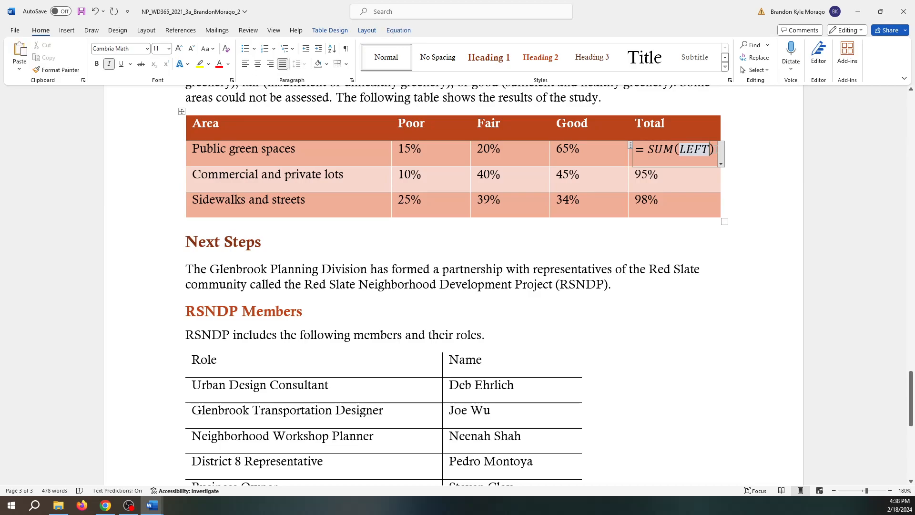
key(BackSpace)
key(BackSpace)
key(BackSpace)
key(BackSpace)
key(BackSpace)
key(BackSpace)
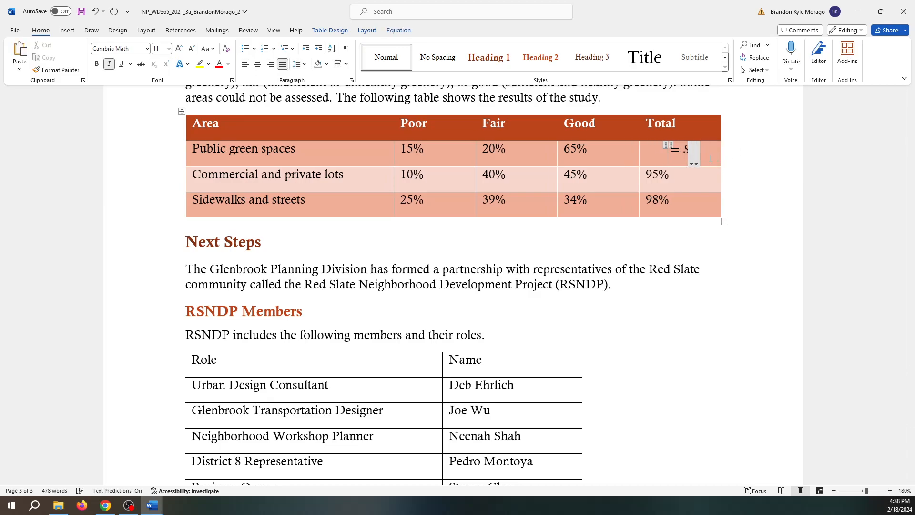
Step: Try to build the total in the Public green spaces row's equation from the equals symbol followed by SUM
click(722, 162)
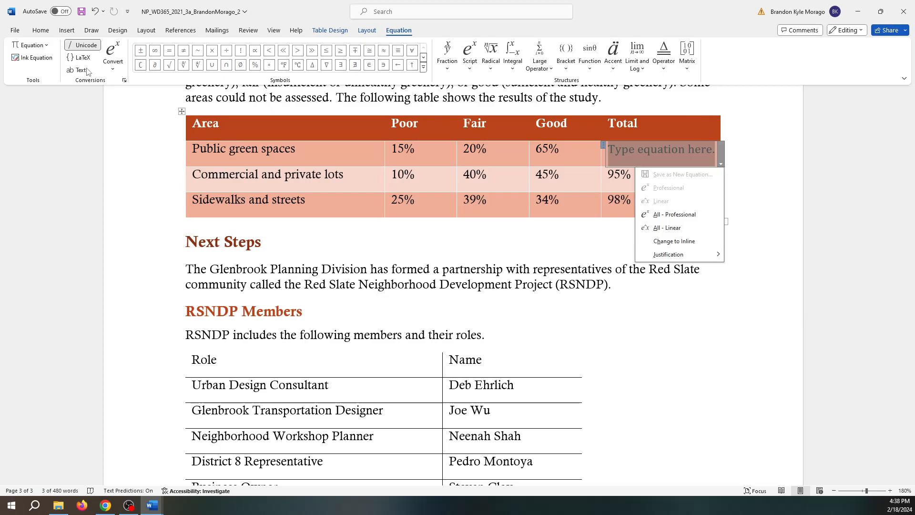
click(33, 45)
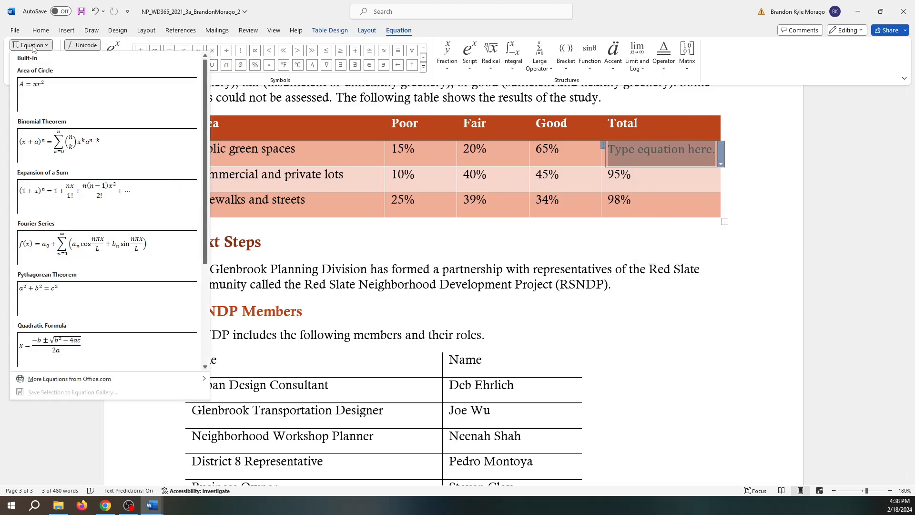
click(33, 45)
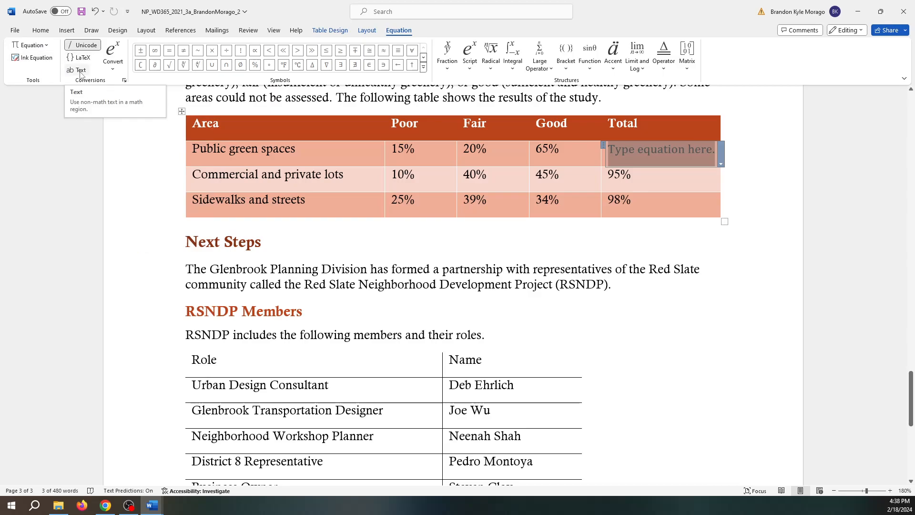
click(169, 50)
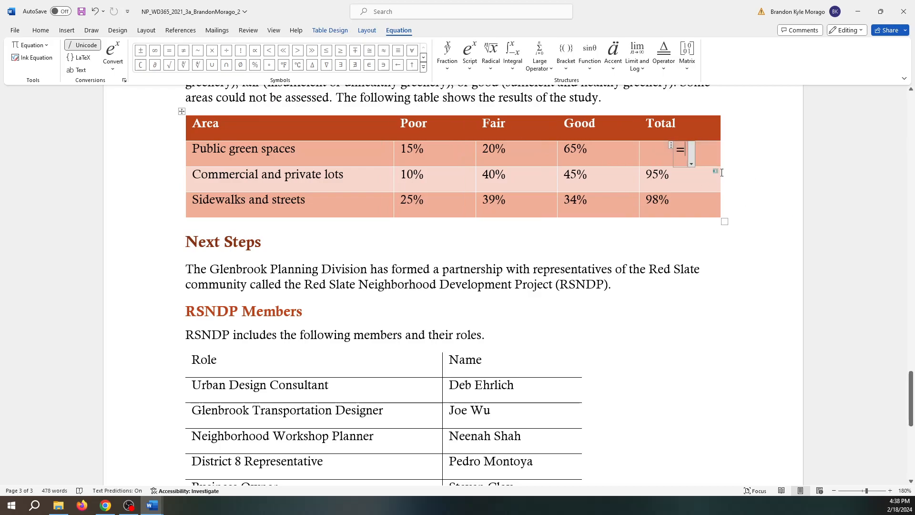
text(SUM)
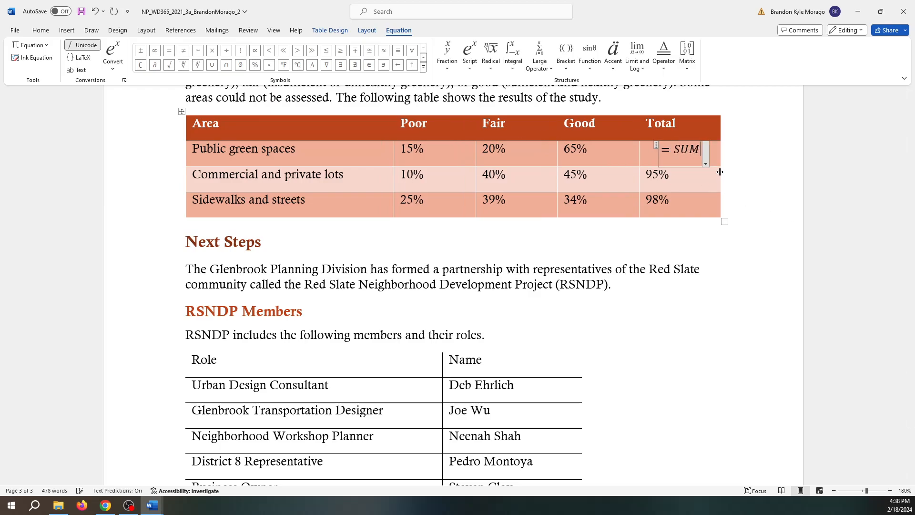
Step: Delete the =SUM text together with its equation from the Total cell of the Public green spaces row
key(BackSpace)
key(BackSpace)
key(BackSpace)
key(BackSpace)
key(BackSpace)
key(BackSpace)
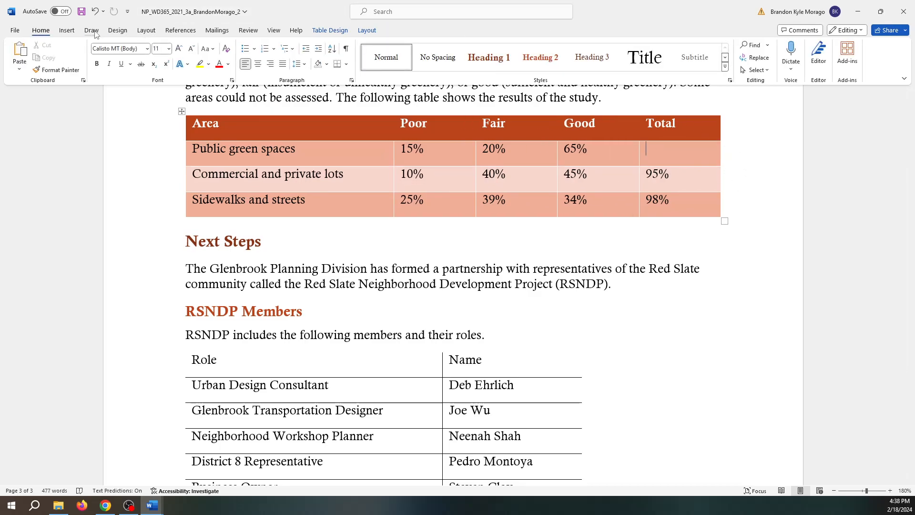
Step: Insert a new blank equation in the Public green spaces row's Total cell and look through its available options
click(77, 32)
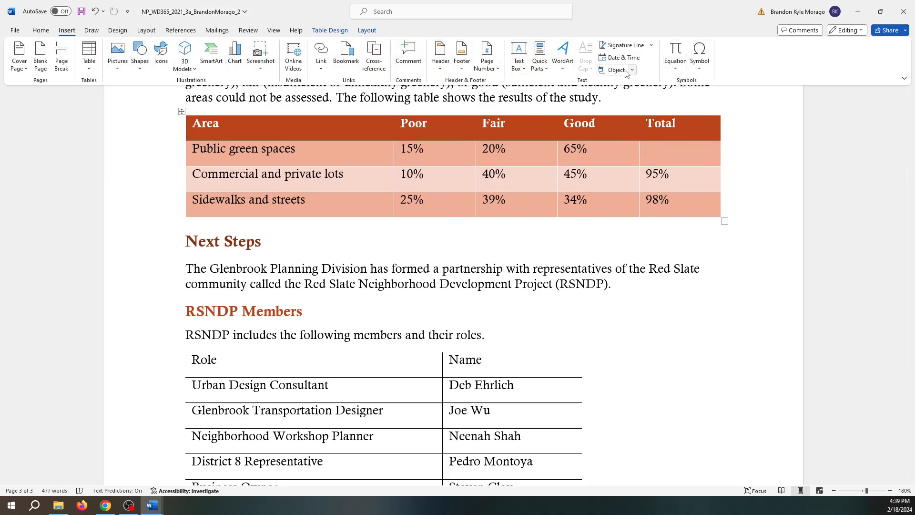
click(677, 71)
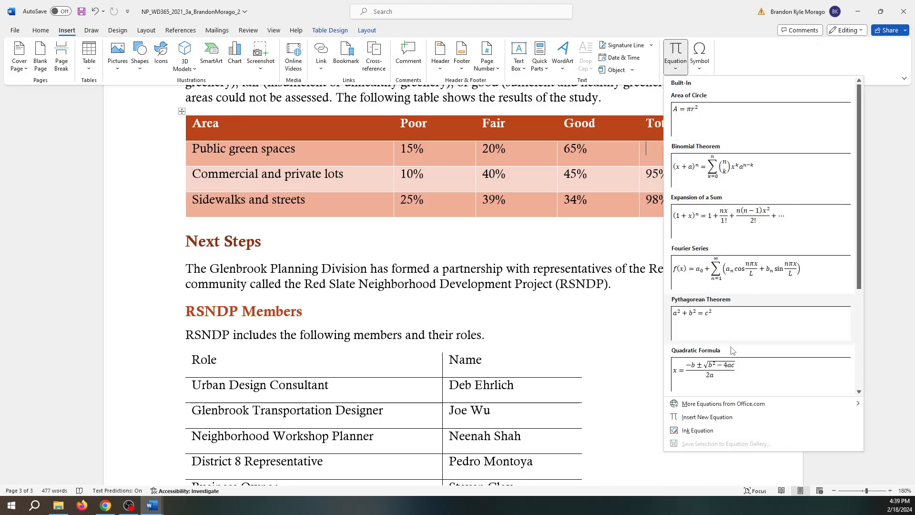
click(724, 418)
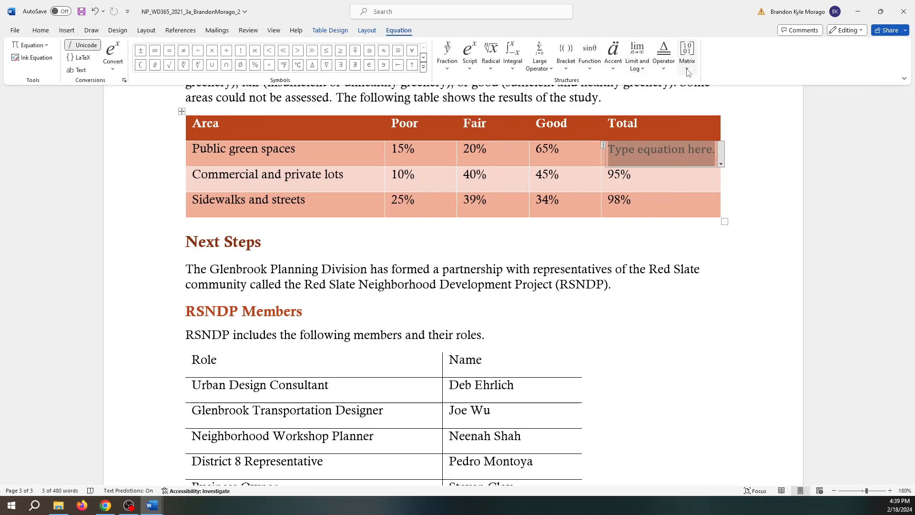
click(670, 72)
click(670, 72)
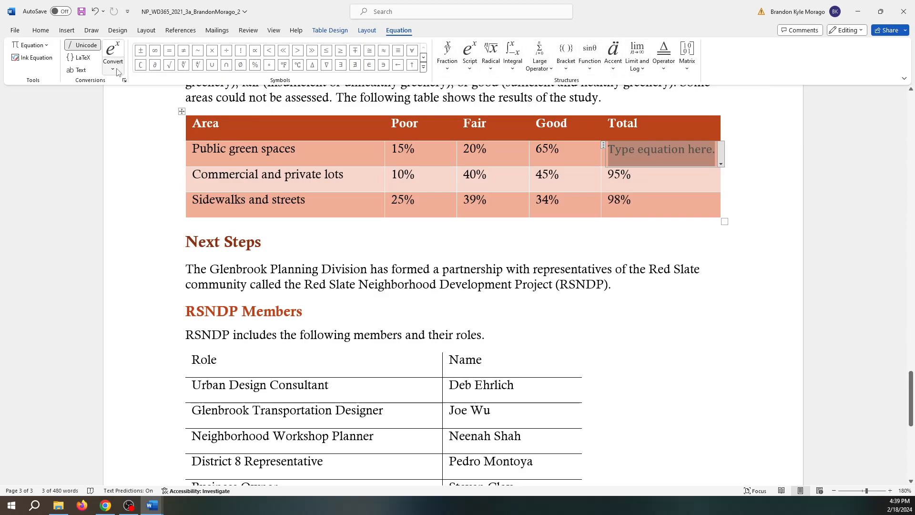
click(46, 47)
click(46, 47)
right_click(651, 157)
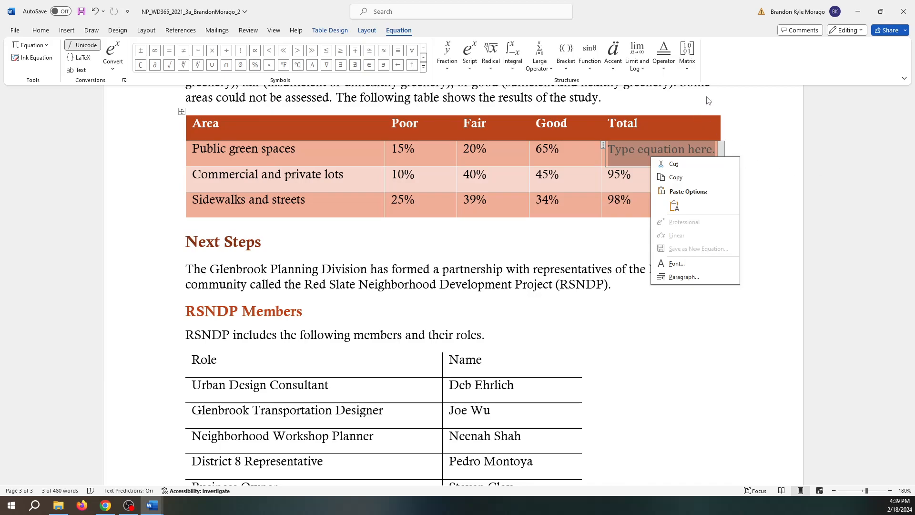
Step: Remove the blank equation from the Total cell of the Public green spaces row
click(17, 35)
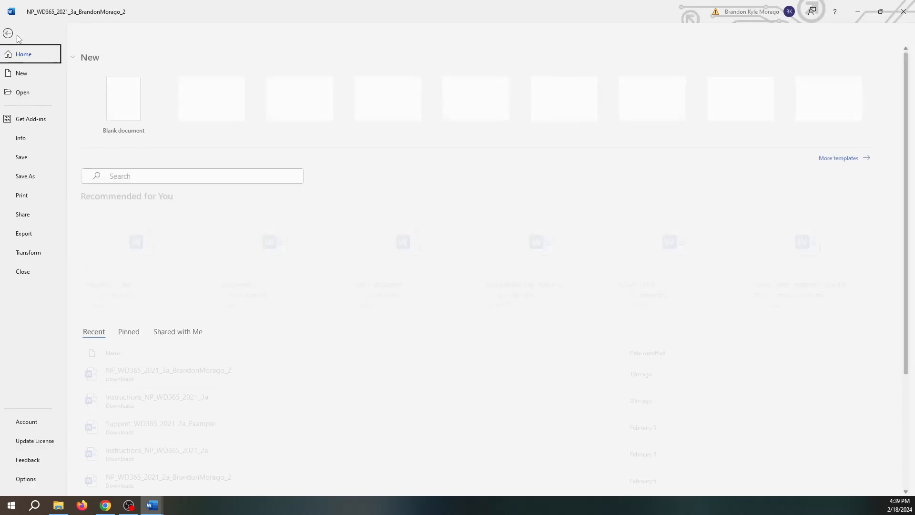
click(18, 35)
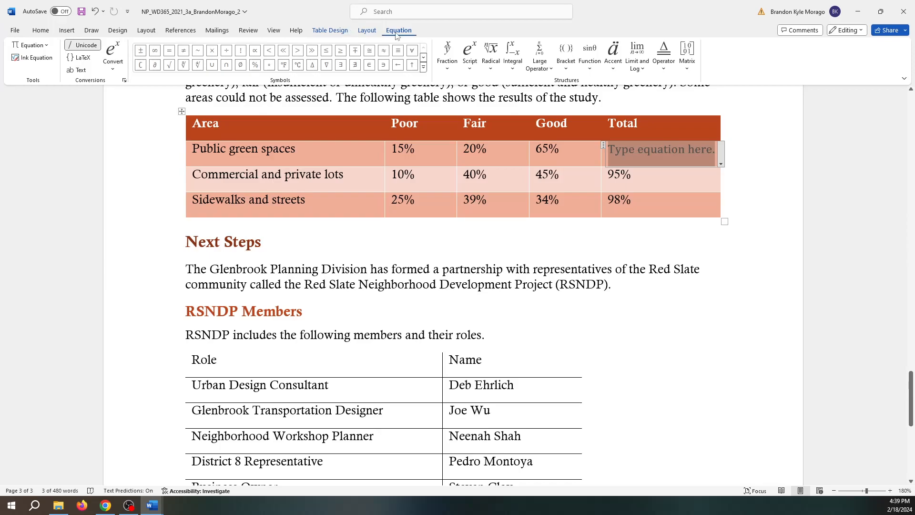
click(756, 176)
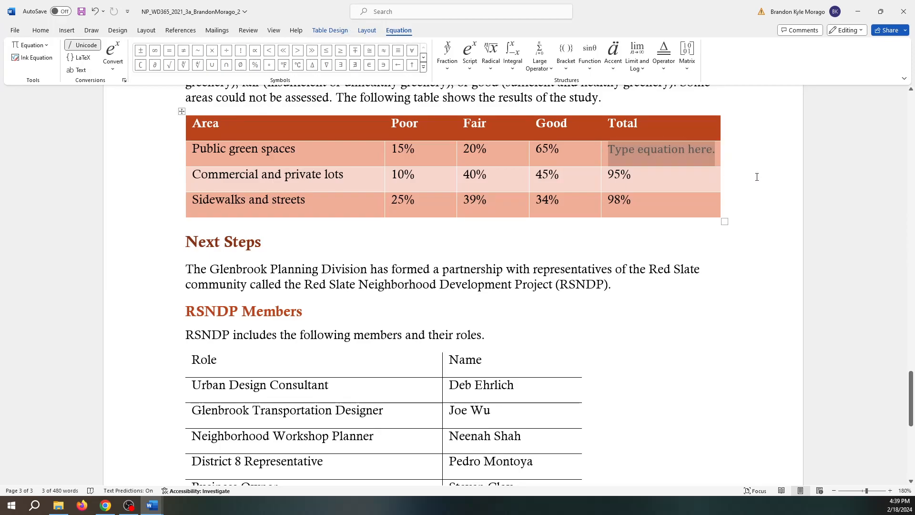
click(713, 159)
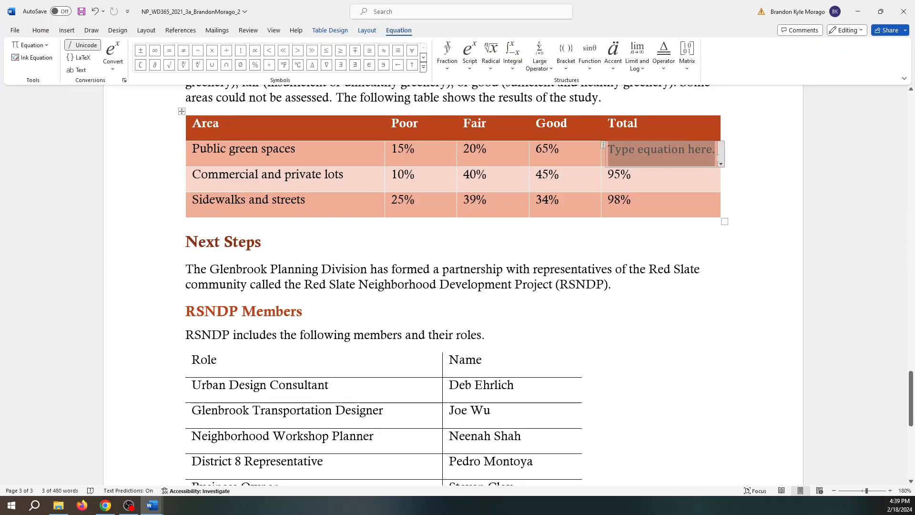
key(BackSpace)
click(753, 169)
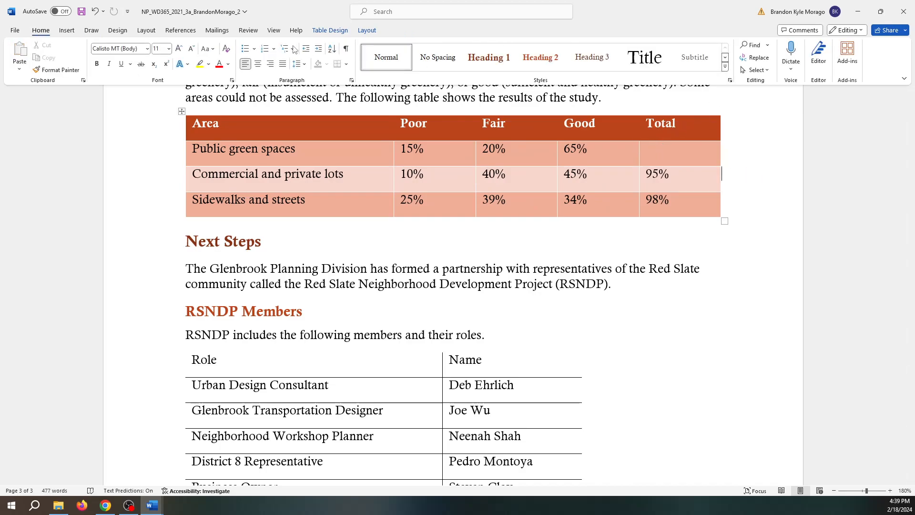
Step: Insert the table formula =SUM(LEFT)*100 with number format 0.00% in the Public green spaces row's Total cell
click(340, 32)
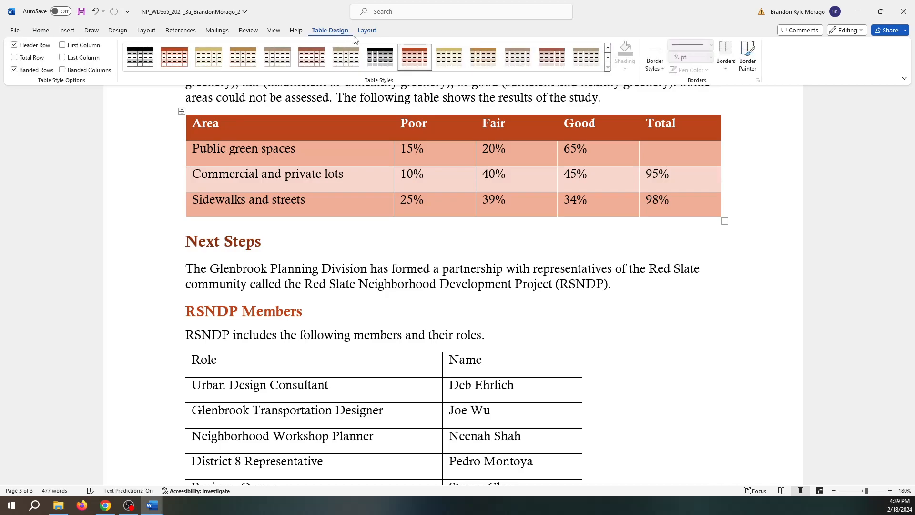
click(368, 32)
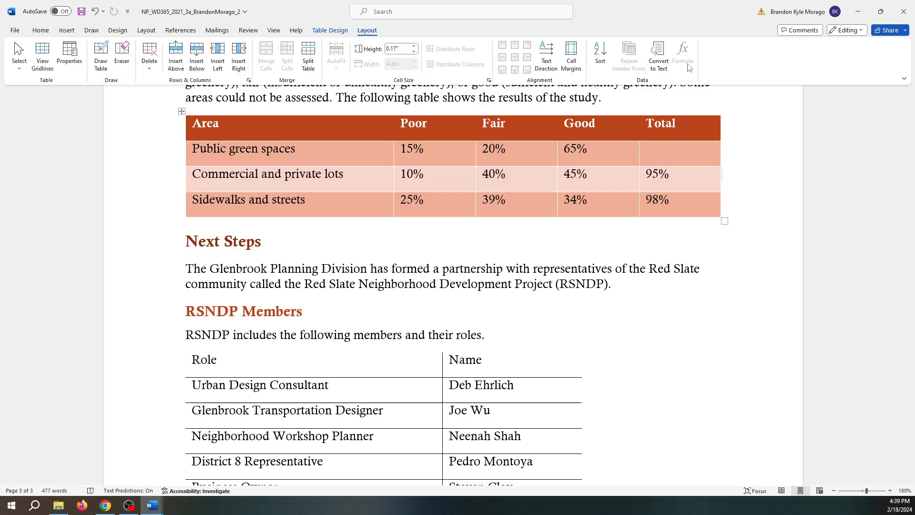
click(687, 154)
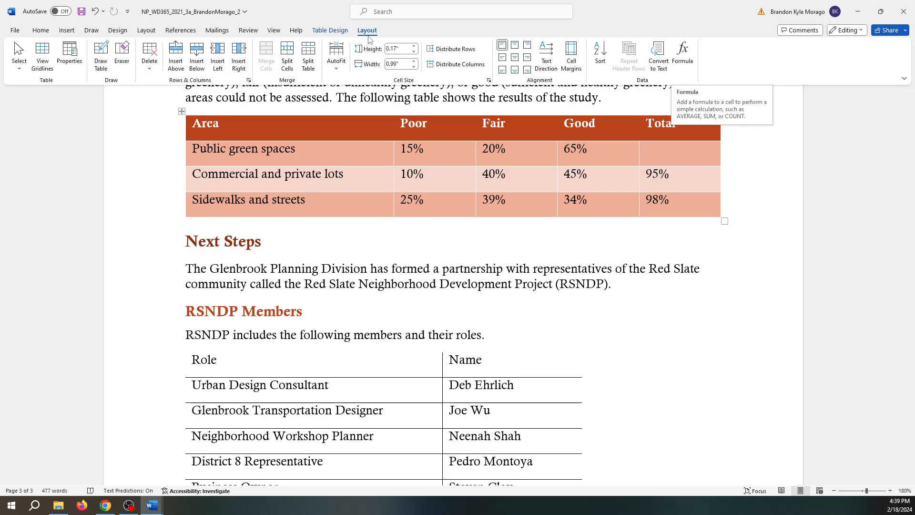
click(687, 62)
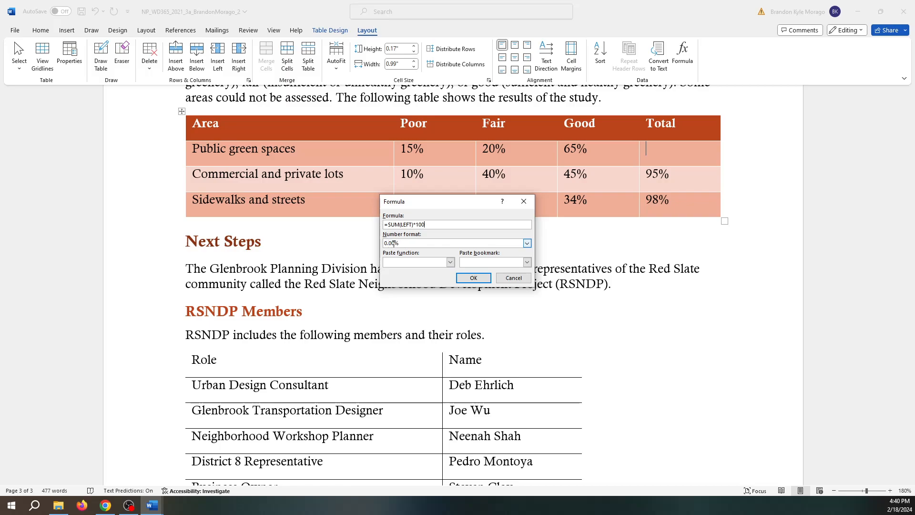
click(473, 279)
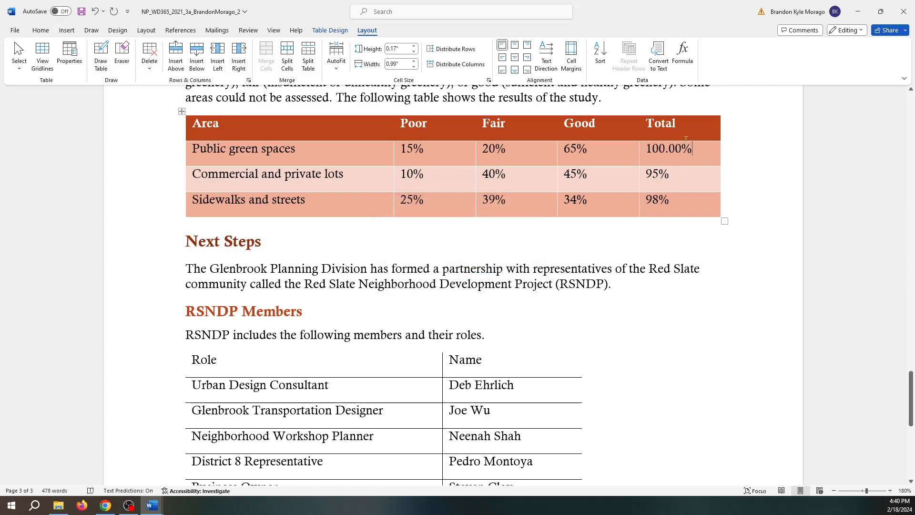
Step: Change the number format of the Public green spaces total formula to 0%
click(683, 54)
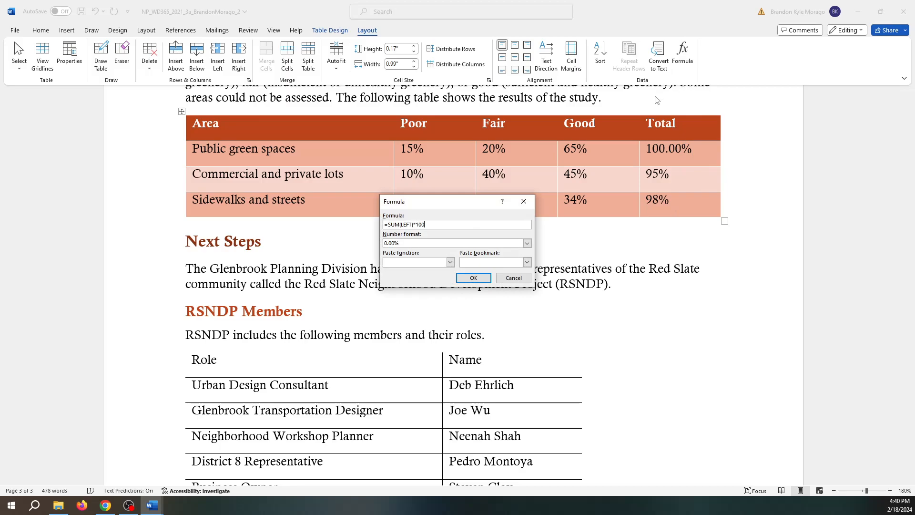
click(531, 245)
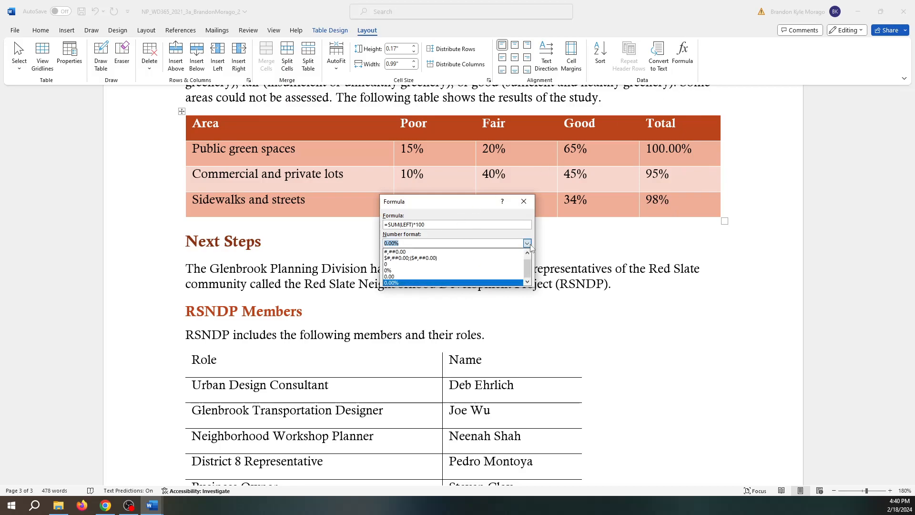
click(413, 272)
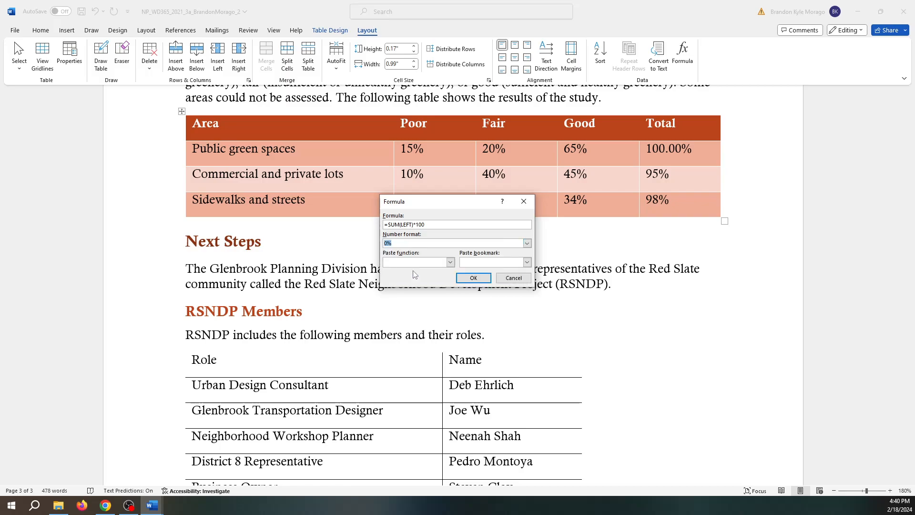
click(527, 243)
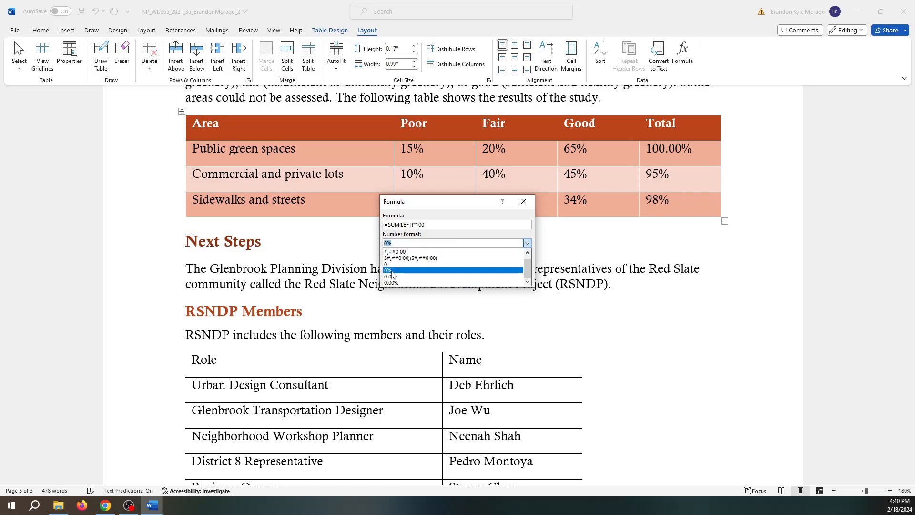
click(412, 271)
click(477, 279)
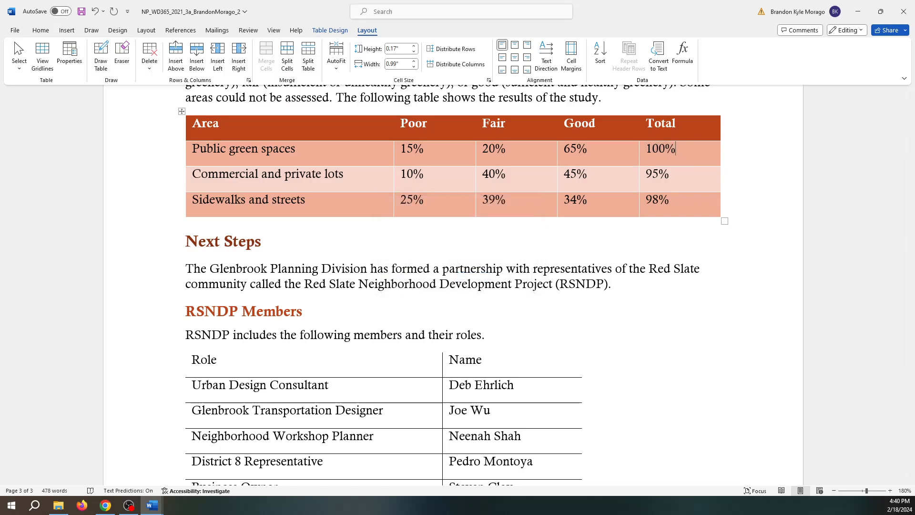
key(alt+Tab)
key(alt+Tab)
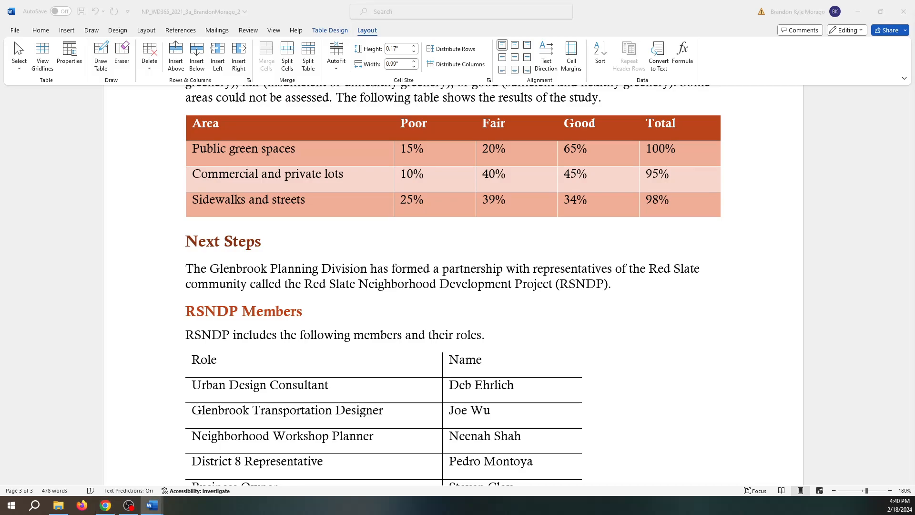
click(388, 133)
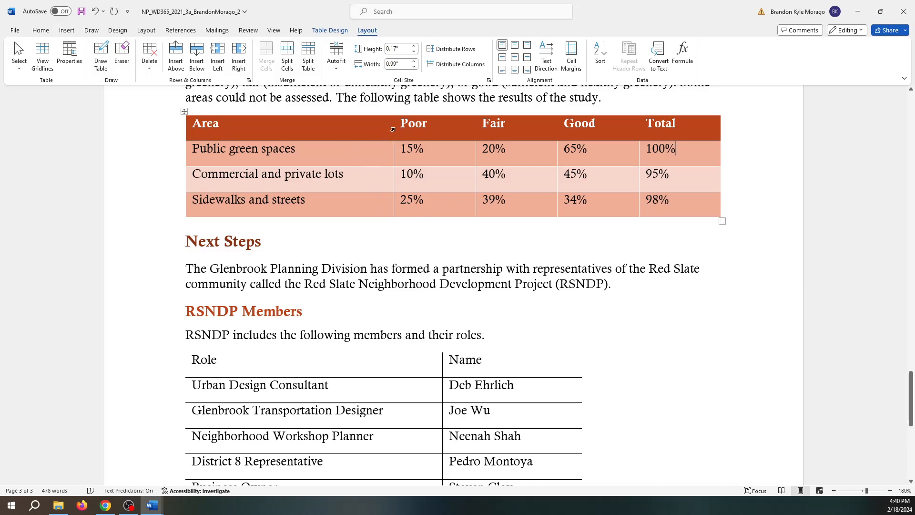
Step: Narrow the greenery study table's Area column so that it closely fits its longest row label
click(393, 124)
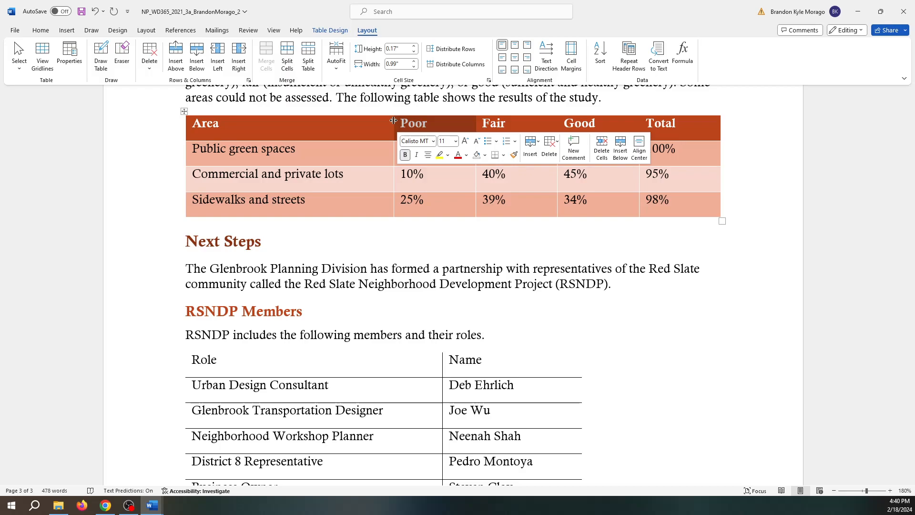
double_click(394, 120)
right_click(395, 123)
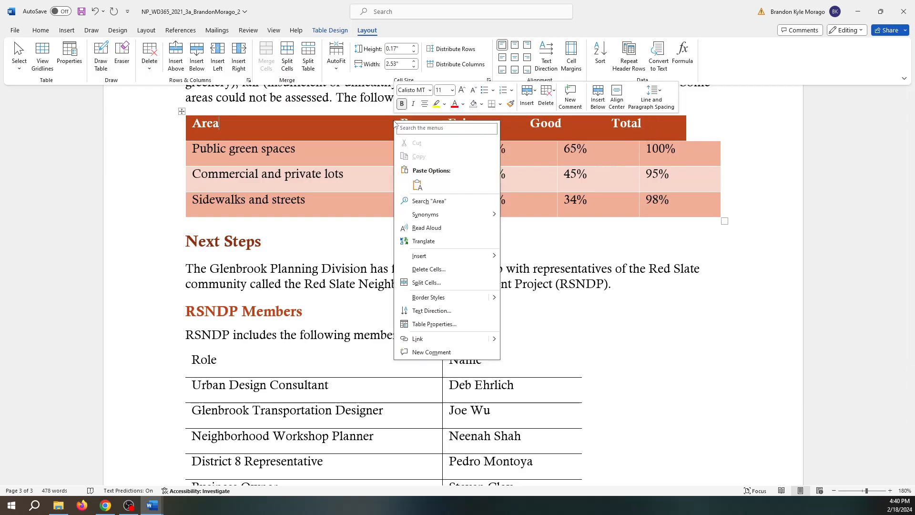
click(394, 113)
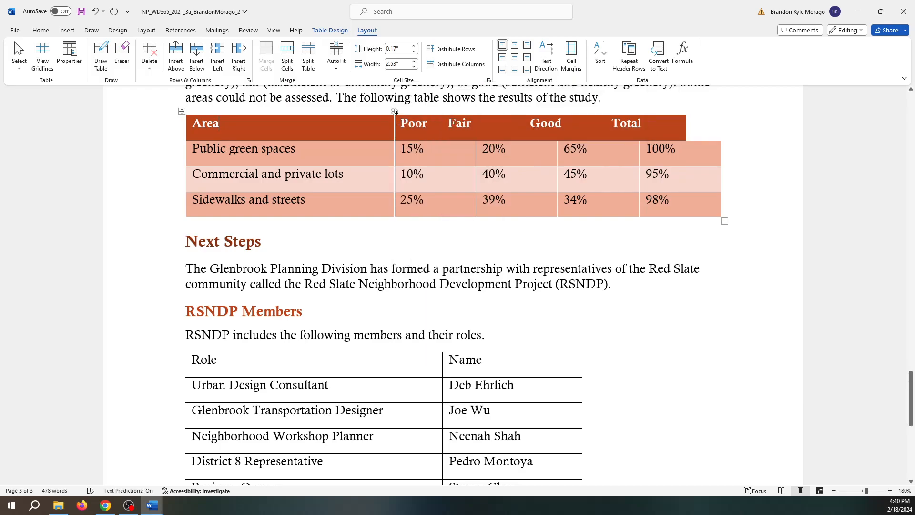
drag(395, 114, 357, 113)
click(382, 114)
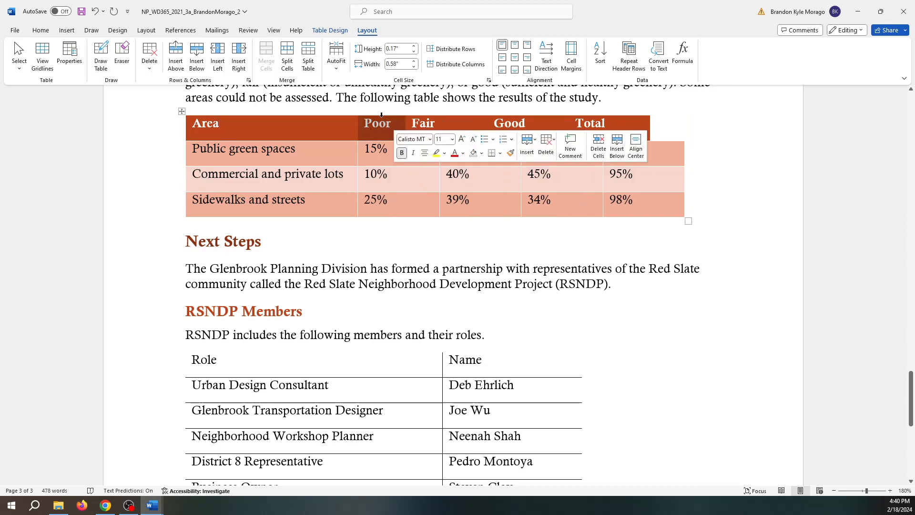
click(746, 148)
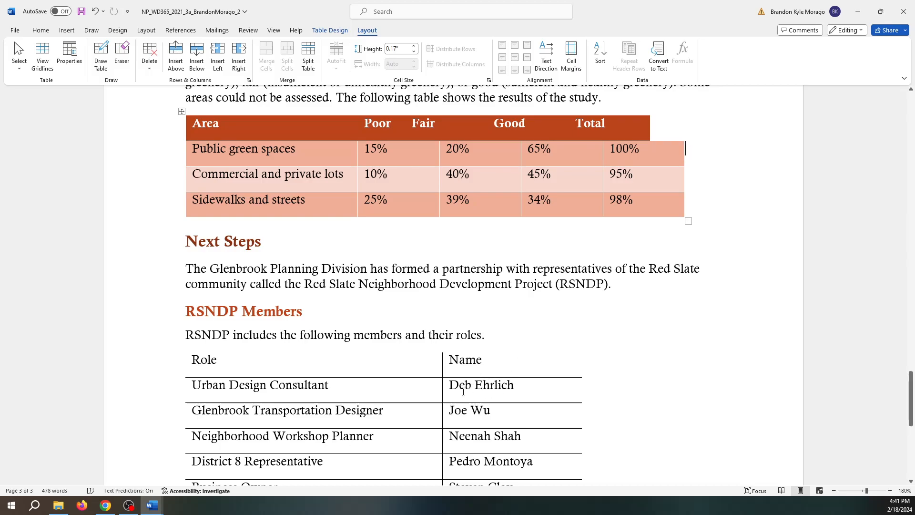
Step: Delete the Intern row from the RSNDP Members table
scroll(464, 398, down, 3)
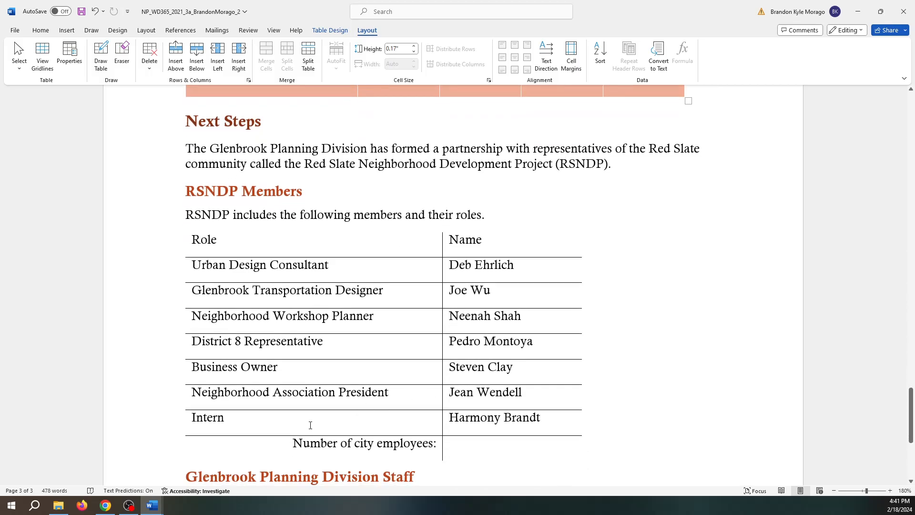
click(278, 427)
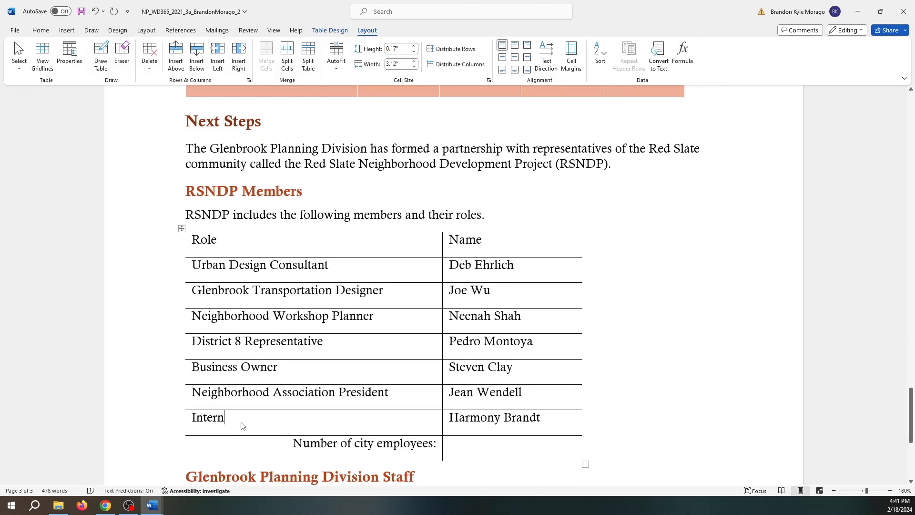
right_click(242, 425)
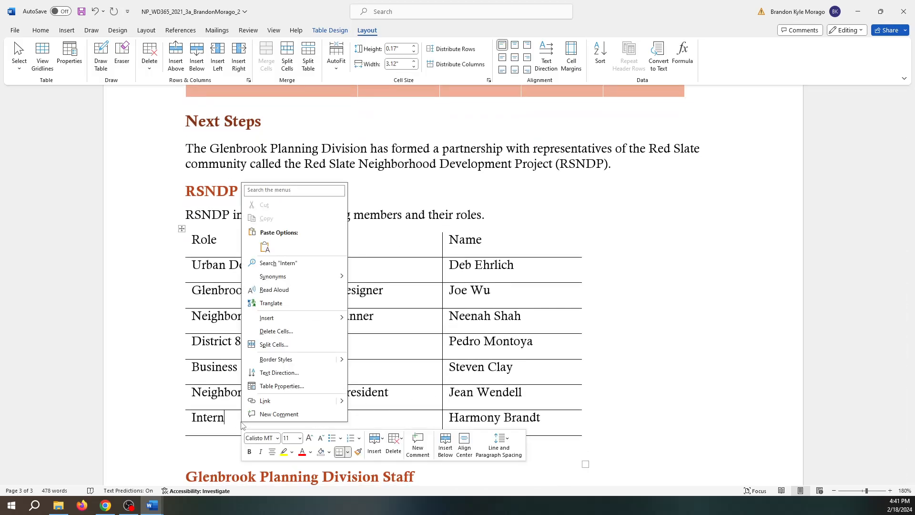
click(395, 441)
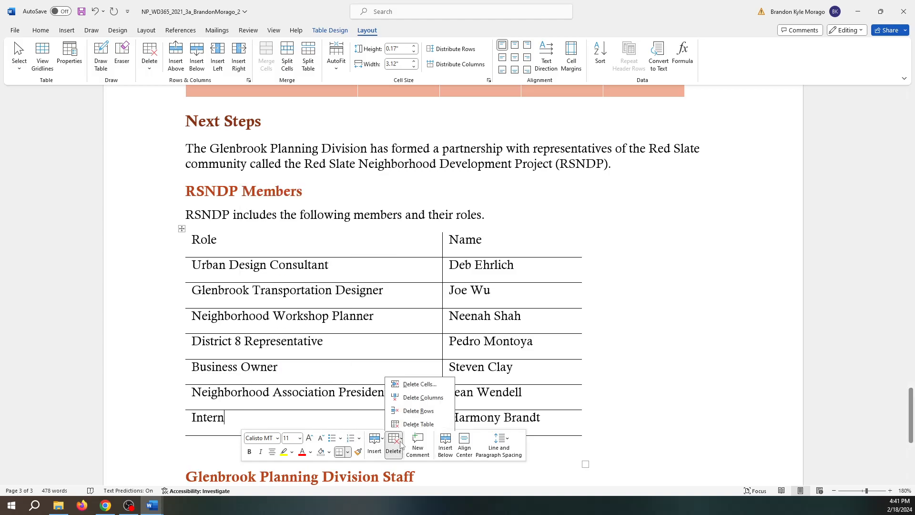
click(419, 410)
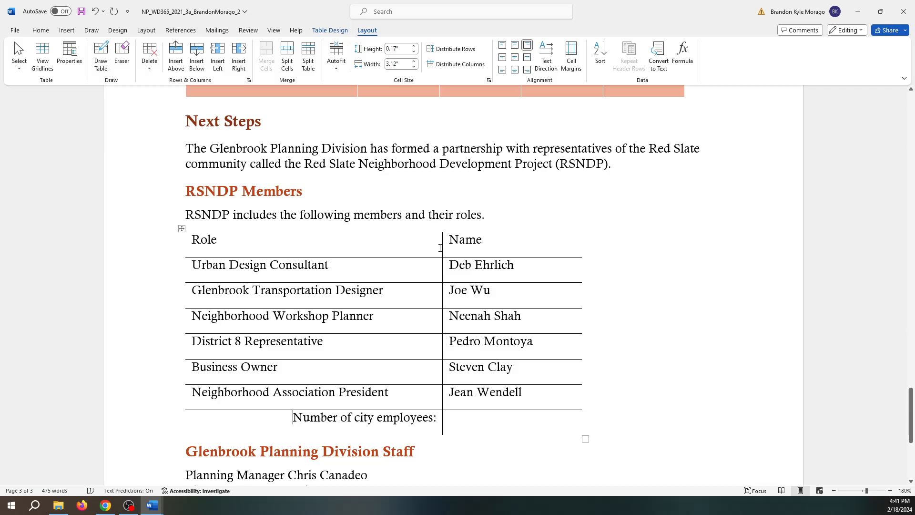
Step: Insert a blank column between the Role and Name columns of the RSNDP Members table
right_click(440, 248)
click(433, 245)
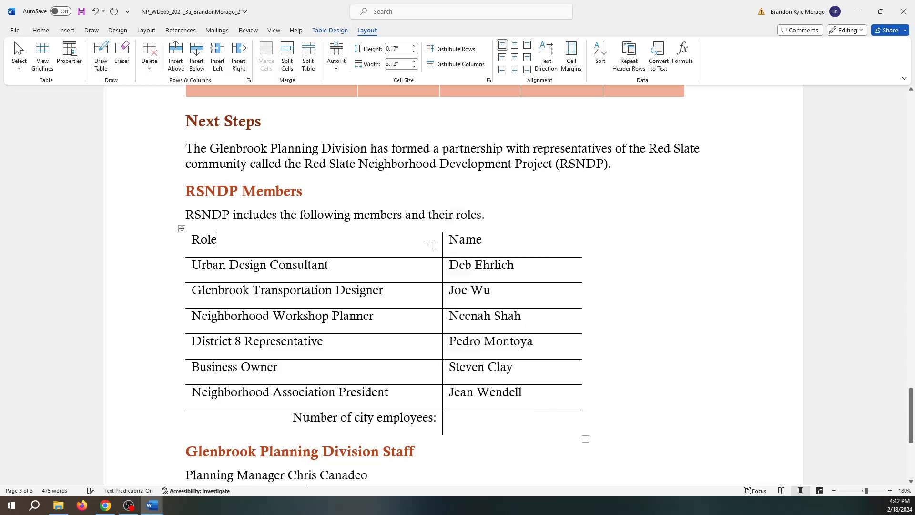
right_click(443, 248)
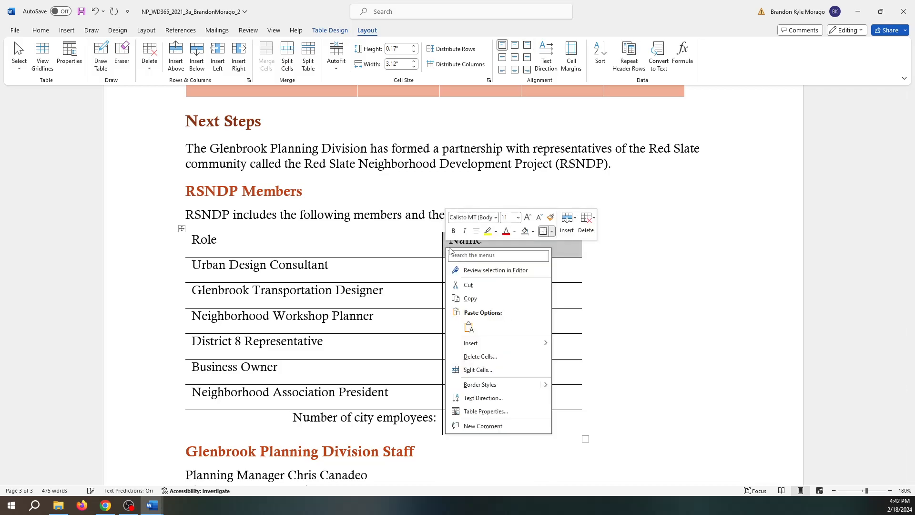
click(575, 222)
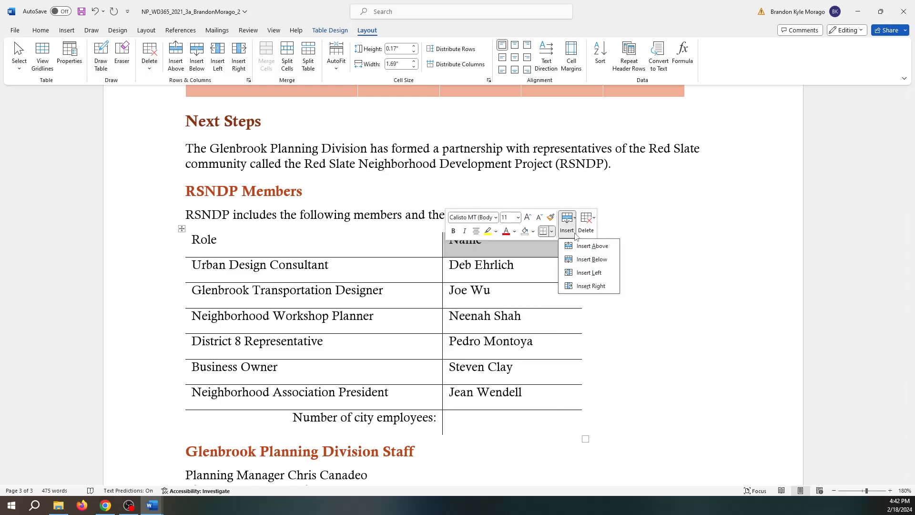
click(580, 272)
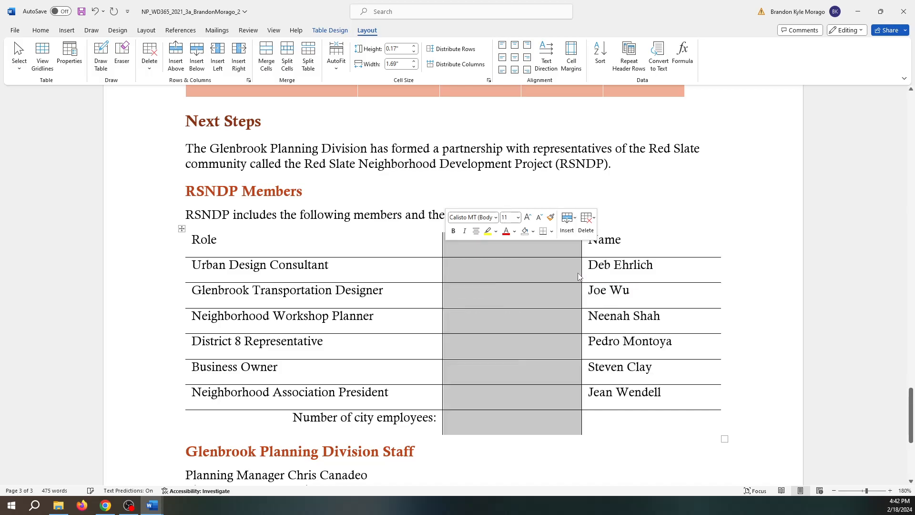
click(734, 201)
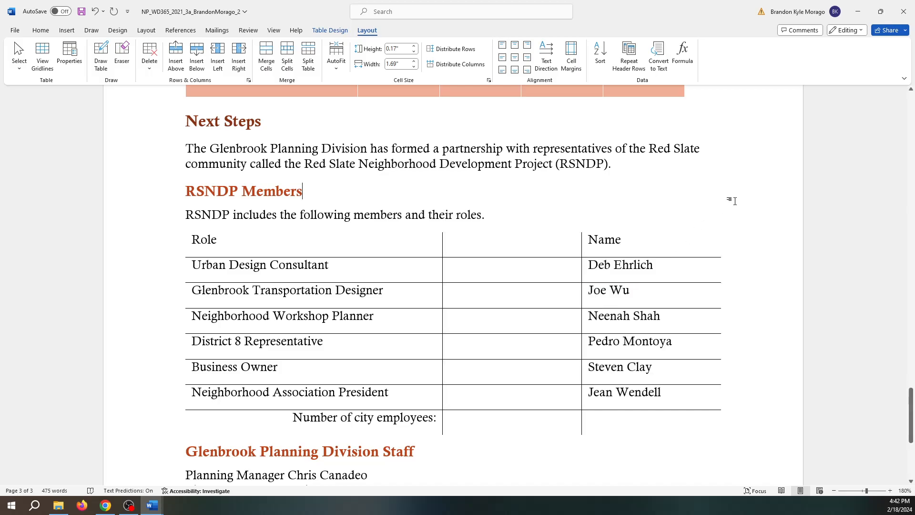
Step: Enter City Employee as the header of the RSNDP Members table's blank middle column
click(497, 247)
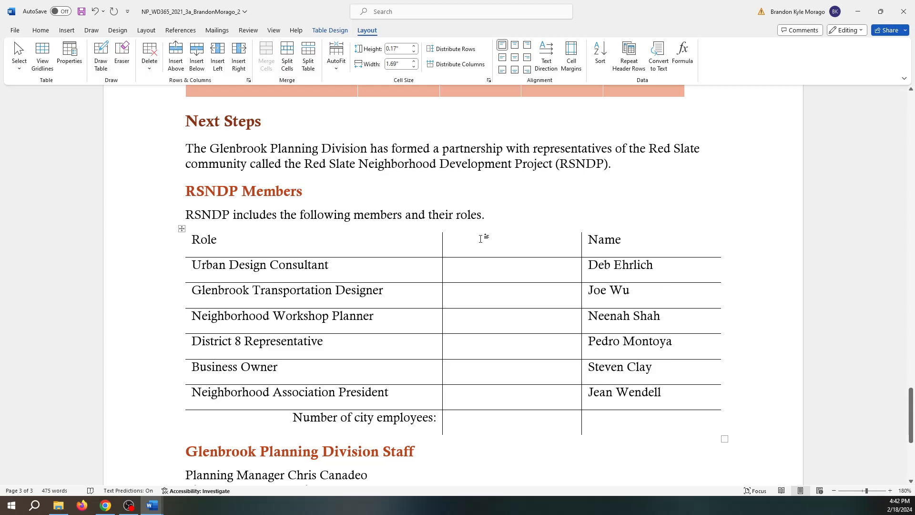
text(City)
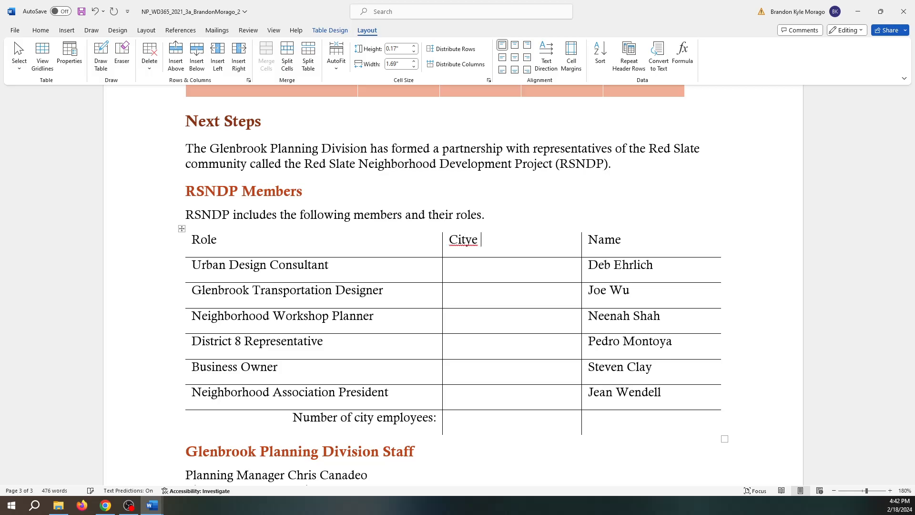
text( Empoy)
key(BackSpace)
key(BackSpace)
text(loyee)
Step: Mark the Glenbrook Transportation Designer, Neighborhood Workshop Planner and District 8 Representative as city employees with x, and enter 3 as the number of city employees
click(473, 298)
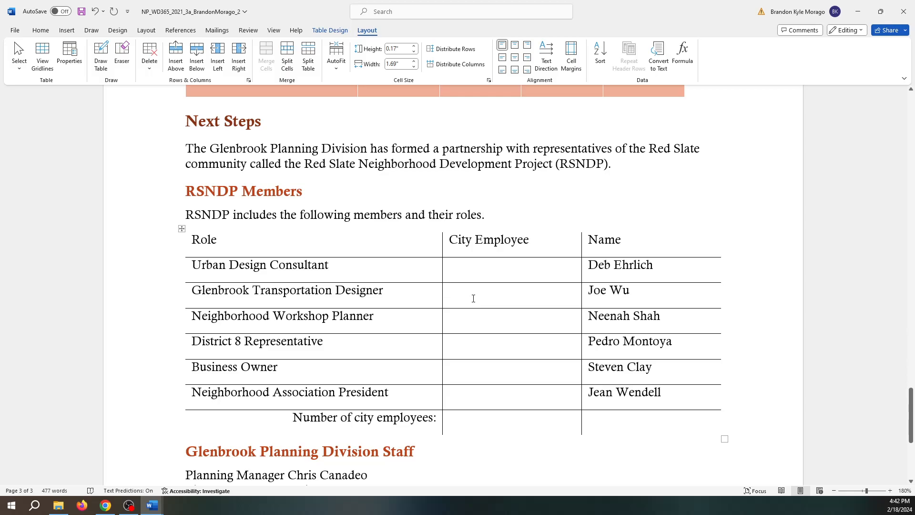
text(x)
click(463, 321)
text(x)
click(462, 345)
text(x)
text(3)
Step: Apply the Grid Table 5 Dark - Accent 1 style to the RSNDP Members table and turn off its First Column formatting
click(182, 229)
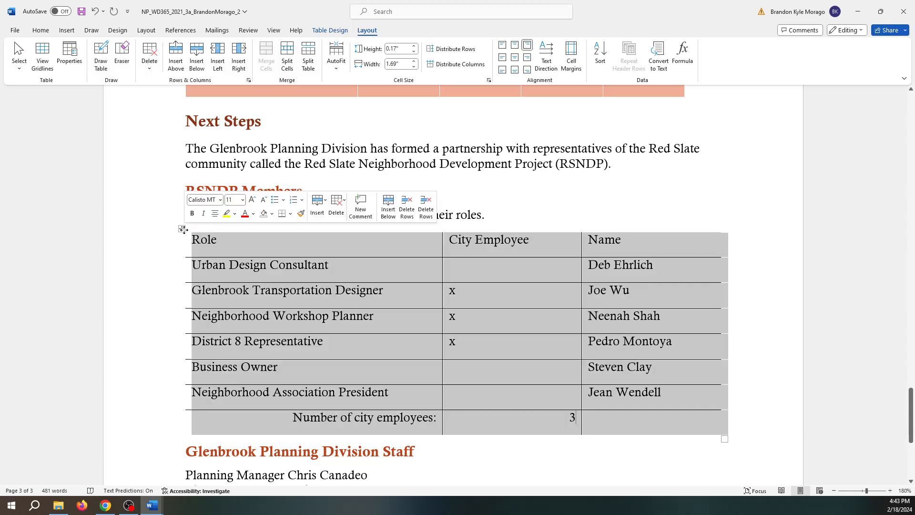
click(320, 30)
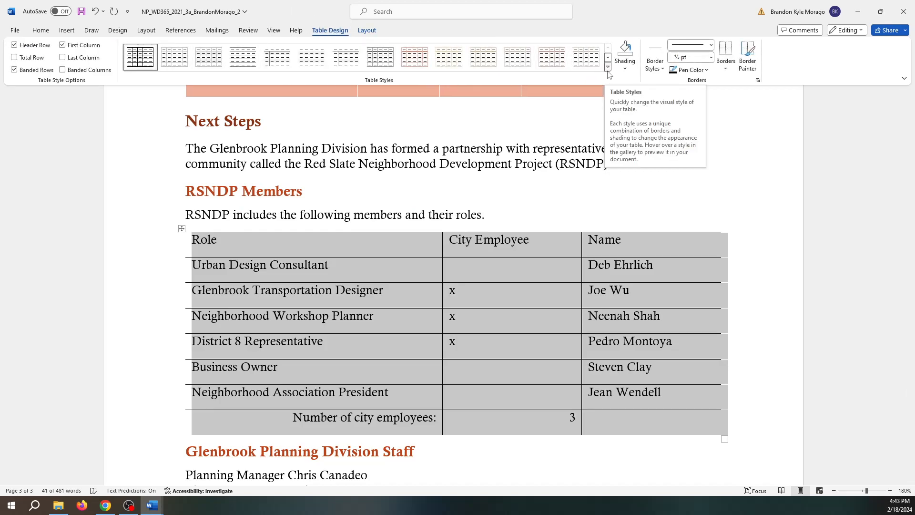
click(607, 68)
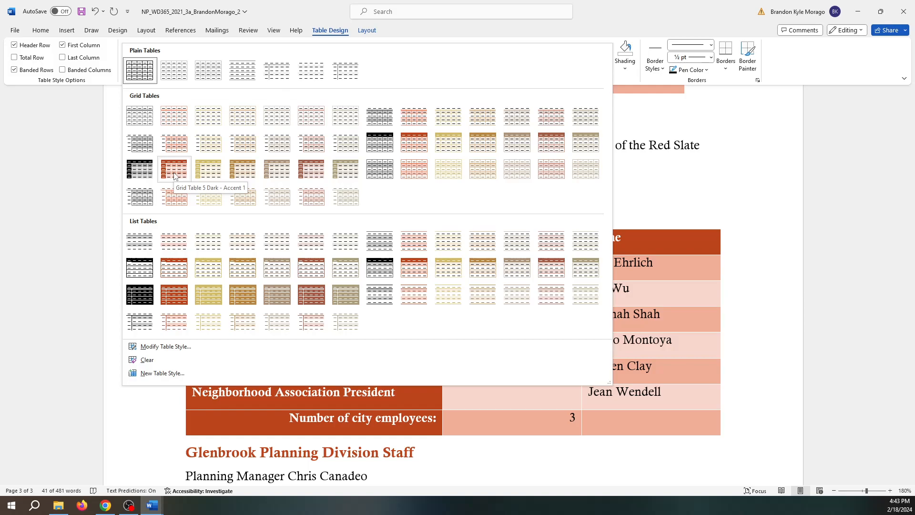
click(174, 176)
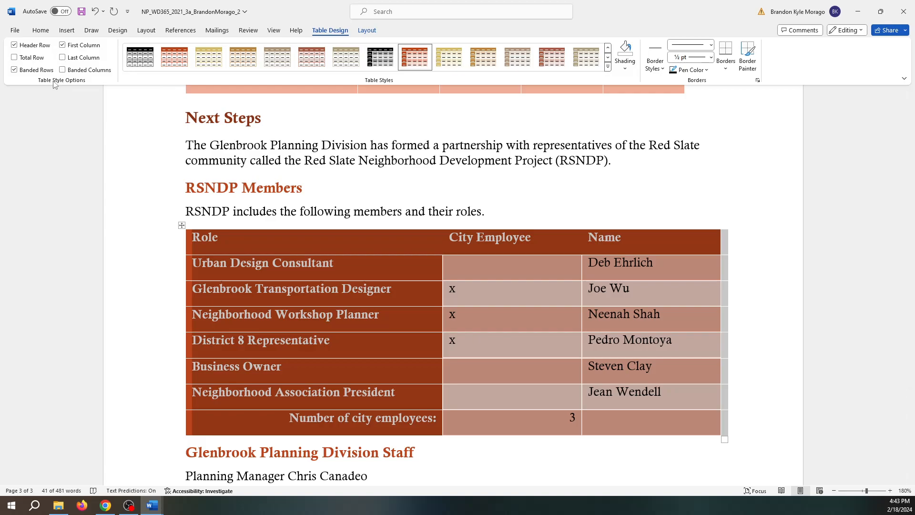
click(65, 48)
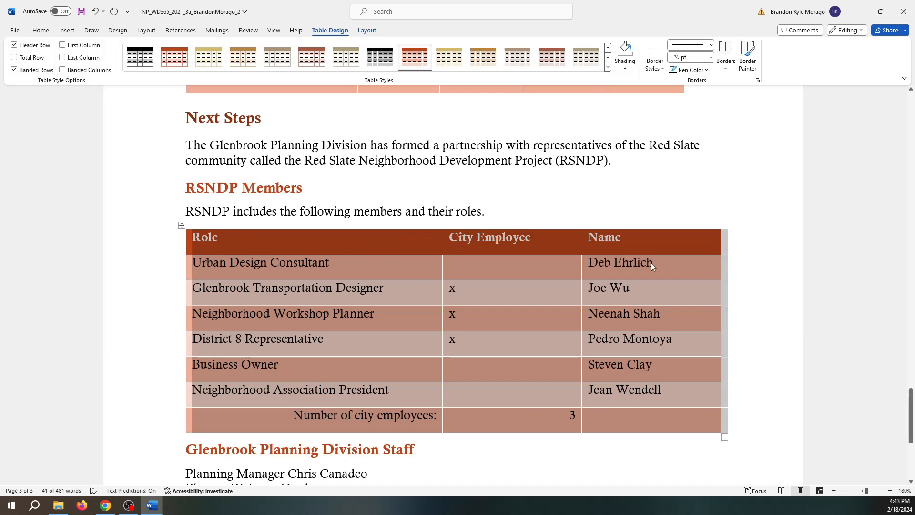
click(687, 239)
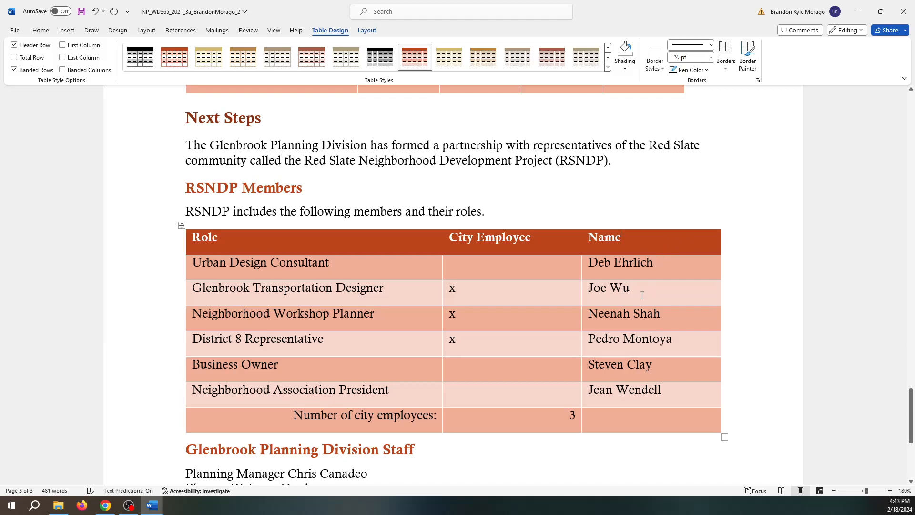
Step: Center the text of the whole Name column in the RSNDP Members table
click(240, 249)
triple_click(629, 245)
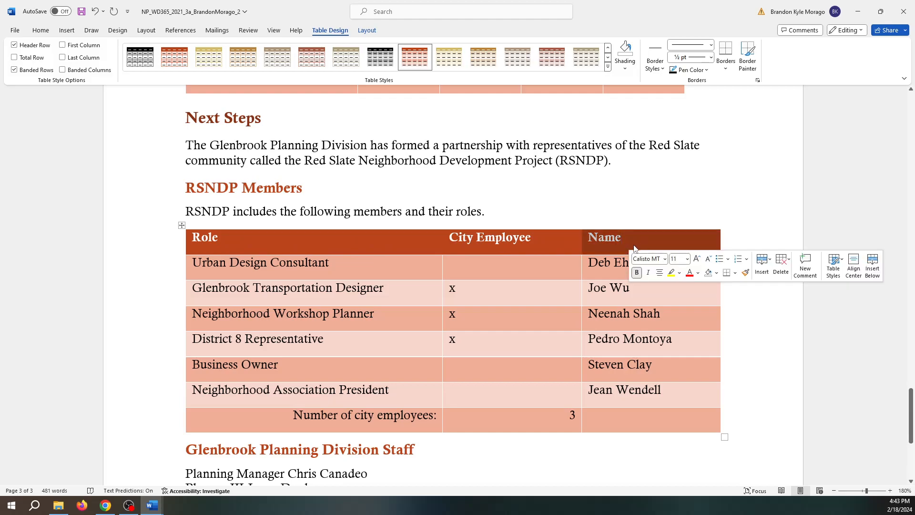
drag(646, 239, 650, 420)
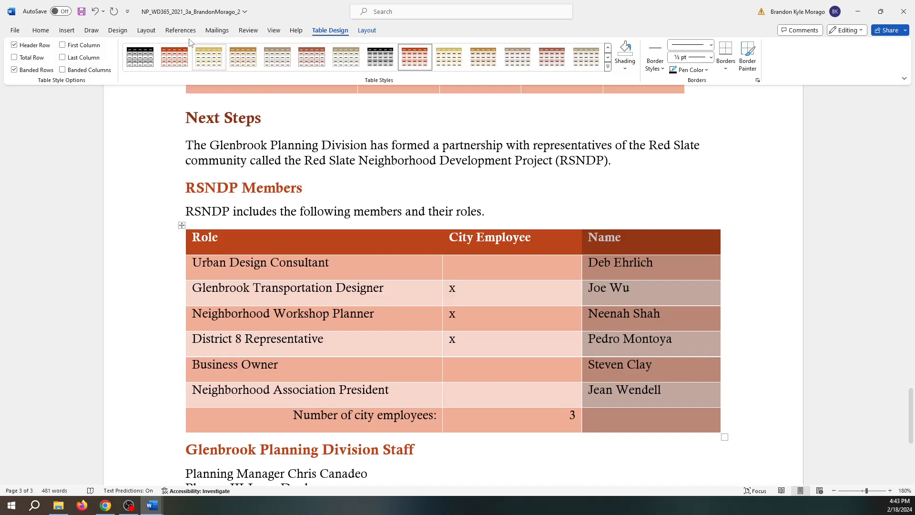
click(145, 32)
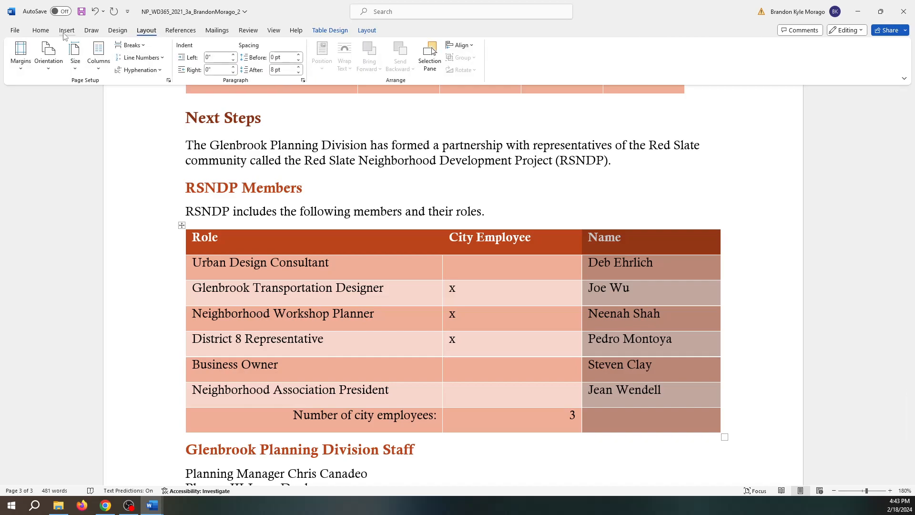
click(41, 31)
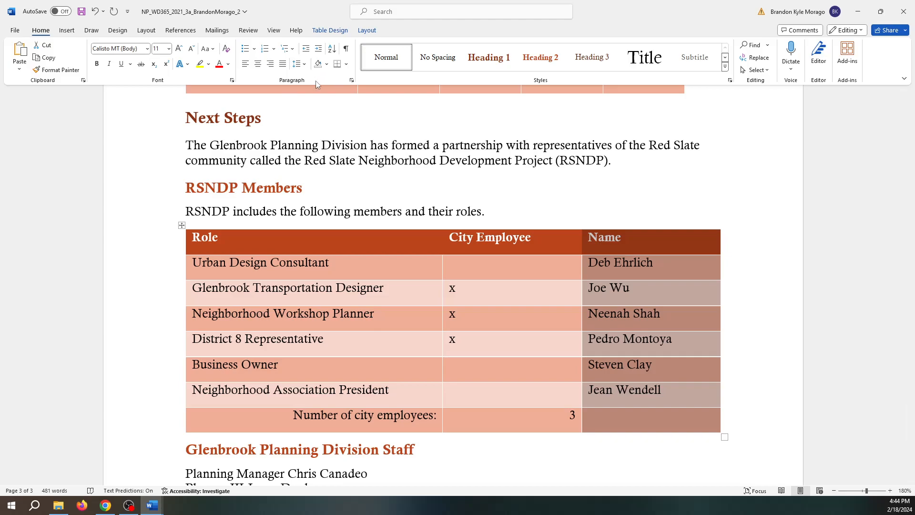
click(258, 64)
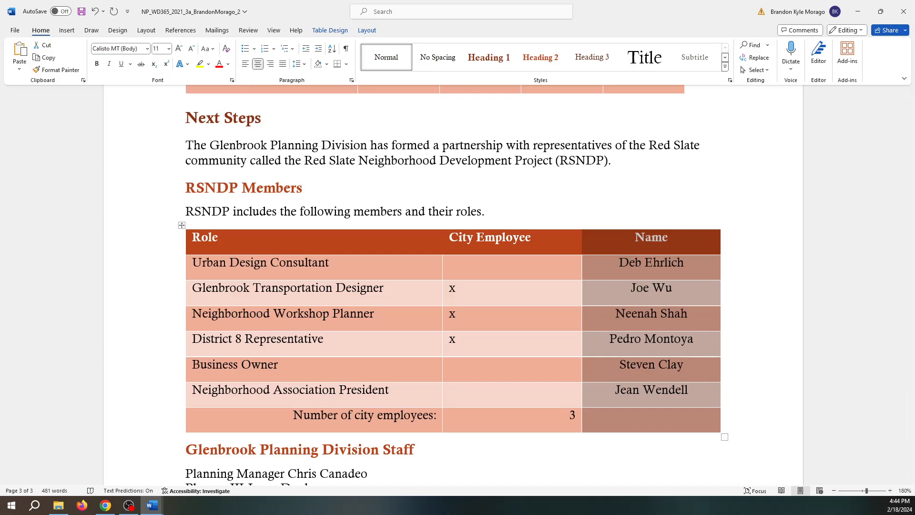
Step: Resize all columns of the RSNDP Members table with AutoFit Contents
click(322, 241)
shift+click(681, 420)
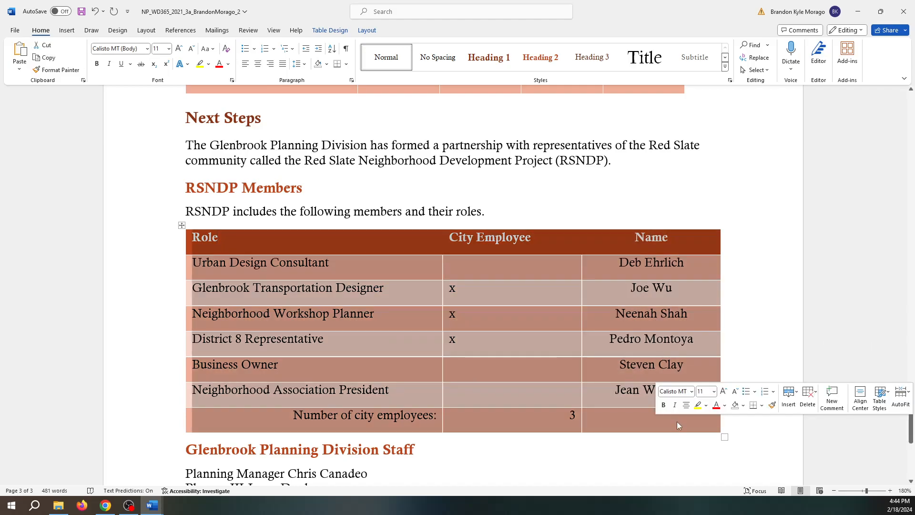
click(339, 32)
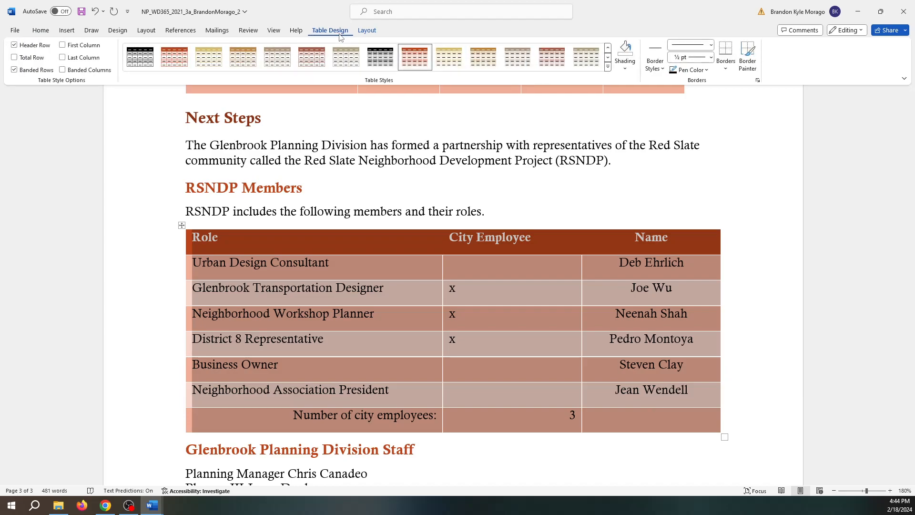
click(368, 32)
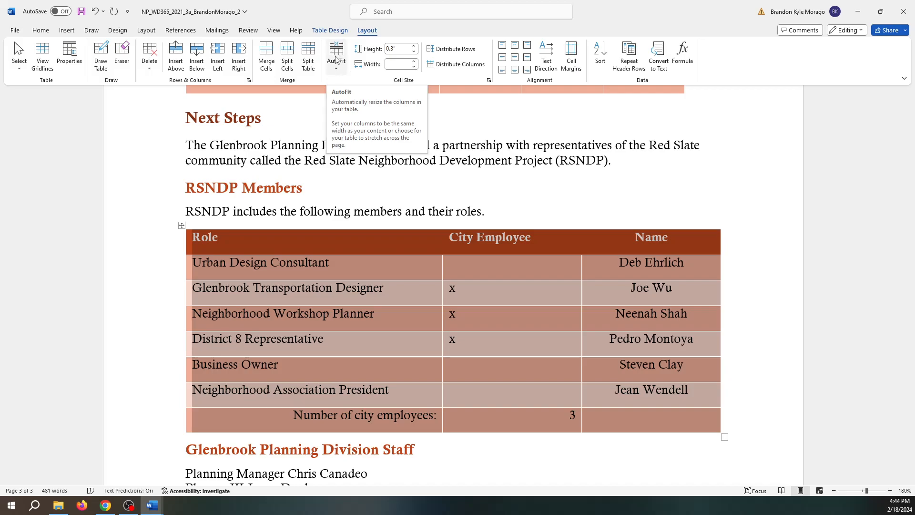
click(336, 59)
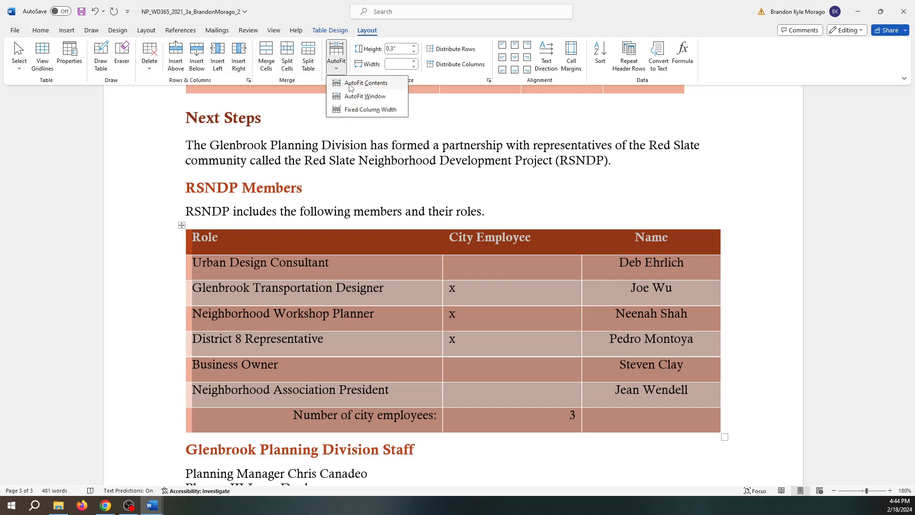
click(350, 83)
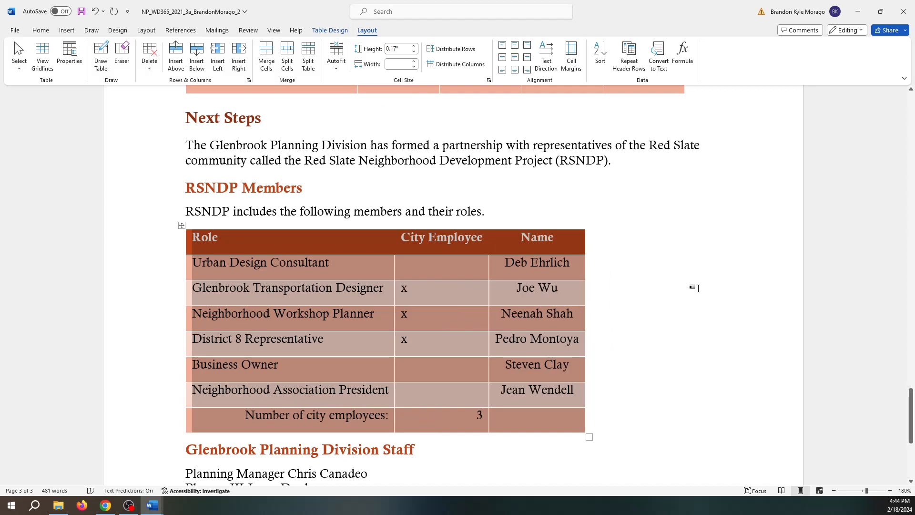
click(692, 288)
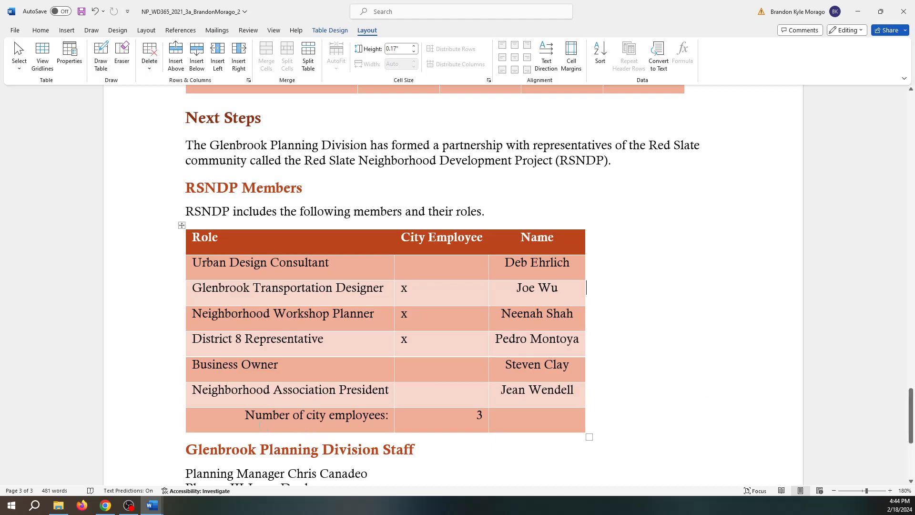
Step: Merge the "Number of city employees:" cell with the cell containing 3 in the last row of the RSNDP Members table
click(230, 420)
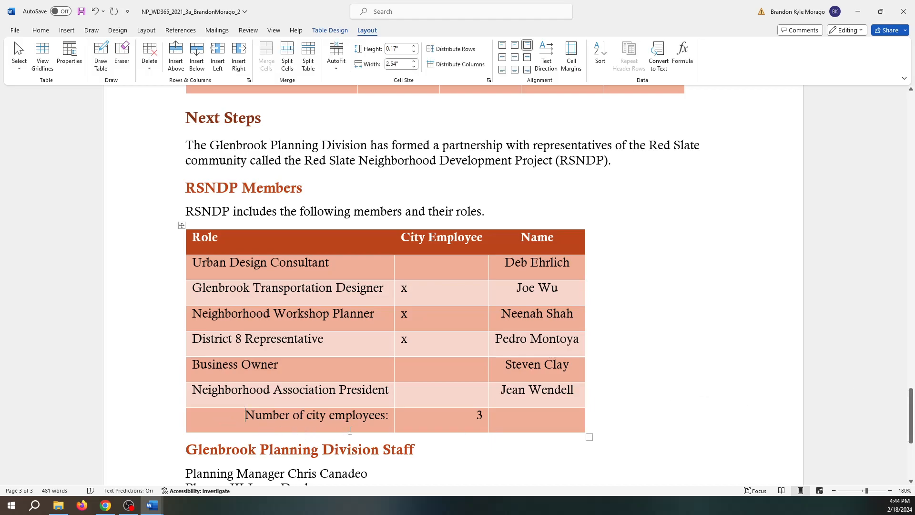
drag(390, 420, 468, 433)
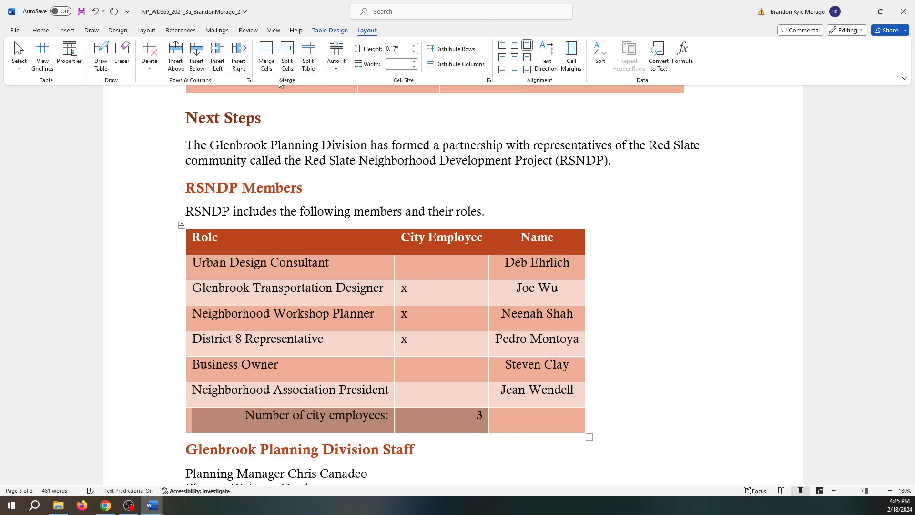
click(264, 65)
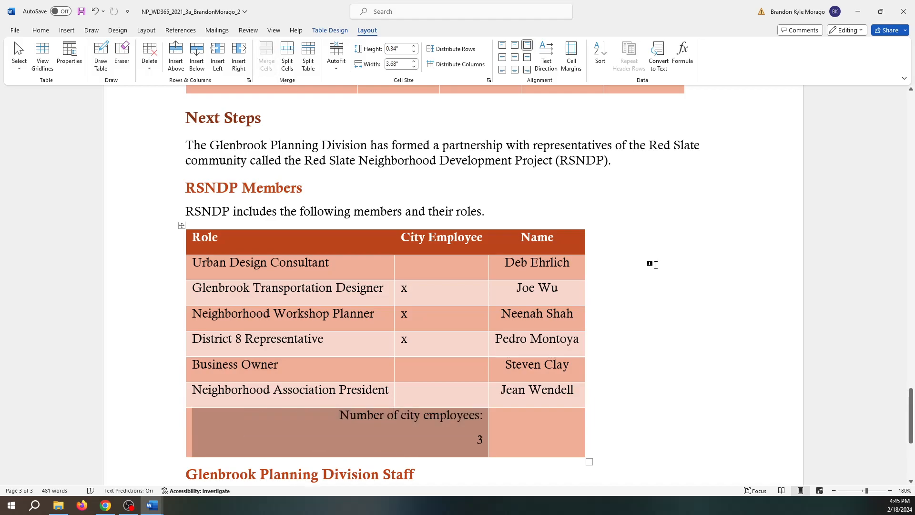
click(700, 295)
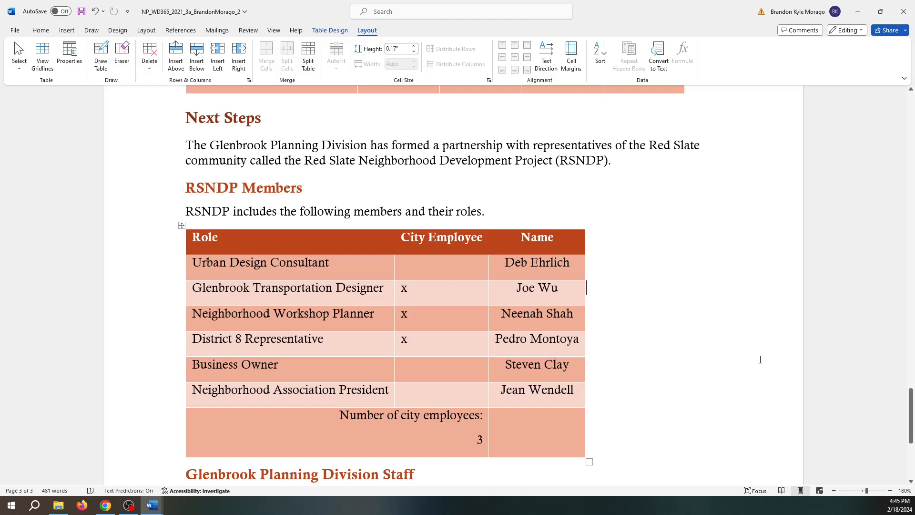
Step: For the five lines under Glenbrook Planning Division Staff, set the default tab stops to 3.5" and choose leader 2 (dots)
scroll(713, 342, down, 5)
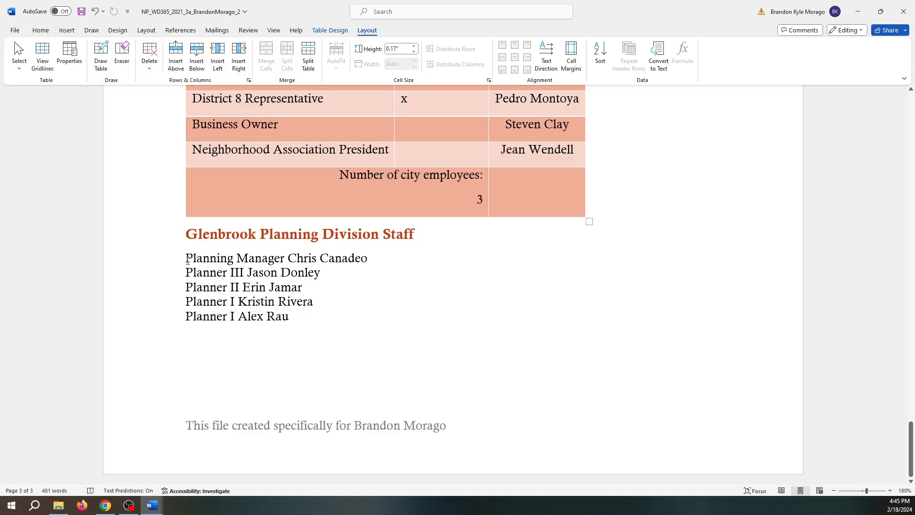
drag(184, 264, 387, 318)
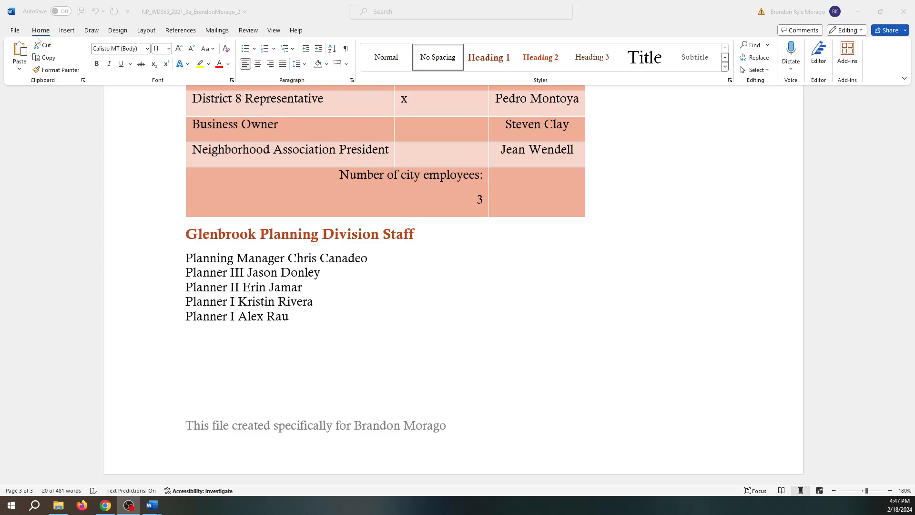
click(352, 81)
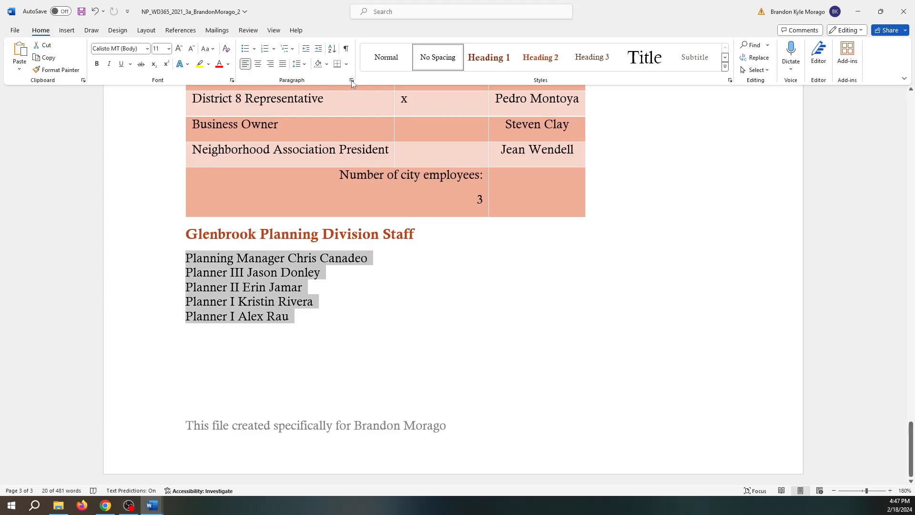
click(351, 81)
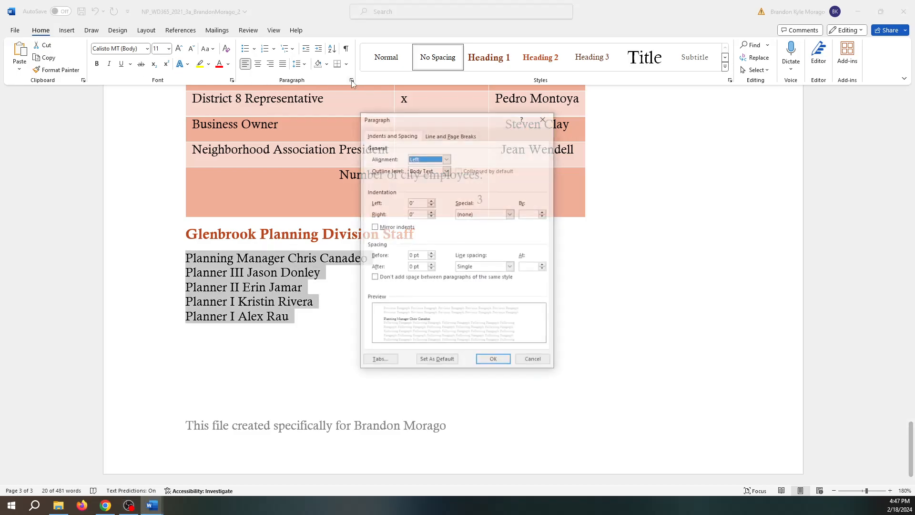
click(380, 361)
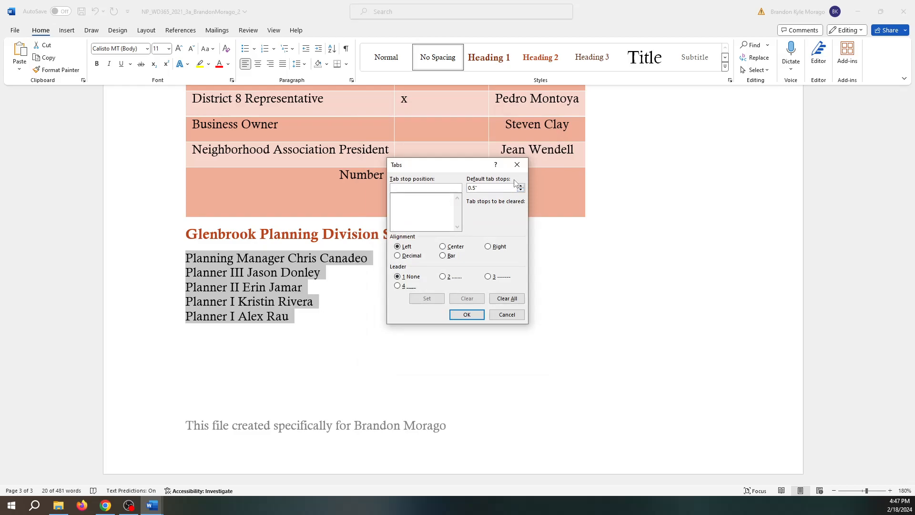
click(472, 188)
text(3)
click(443, 277)
click(467, 314)
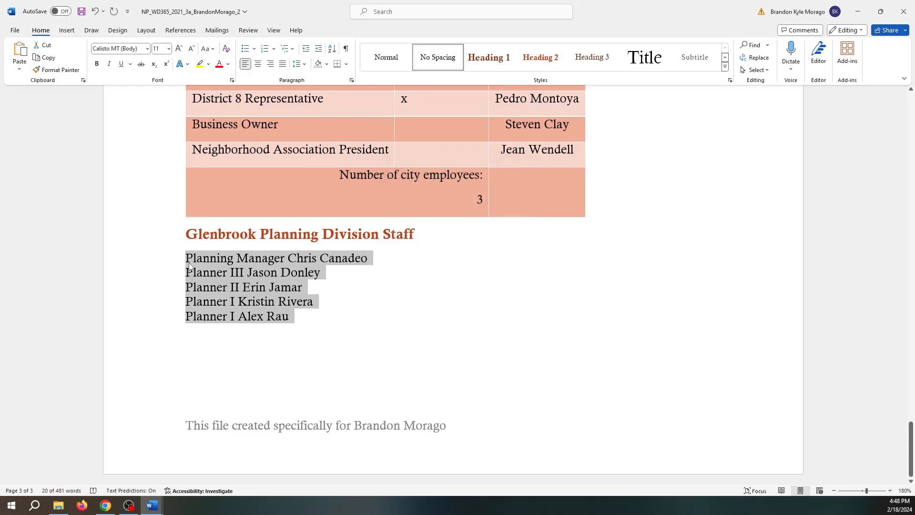
Step: Try to indent the whole staff list by one tab, and undo it
key(Tab)
click(478, 362)
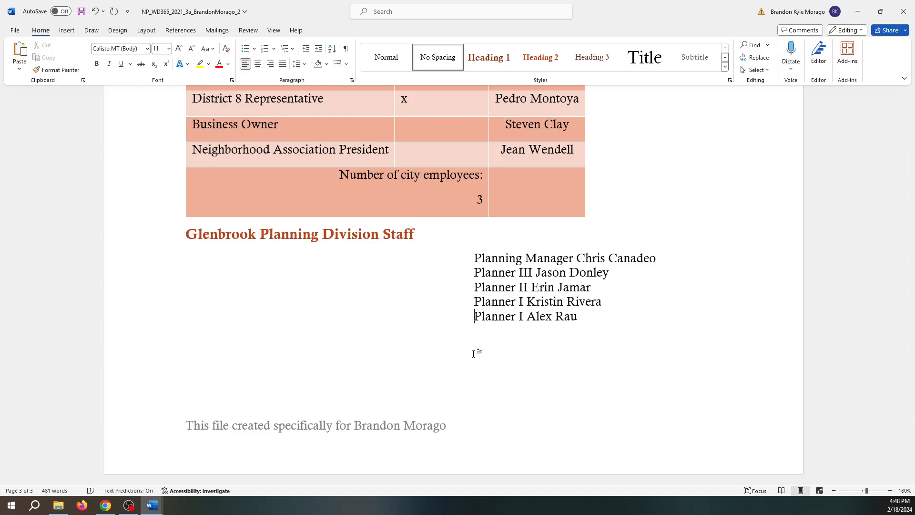
key(ctrl+z)
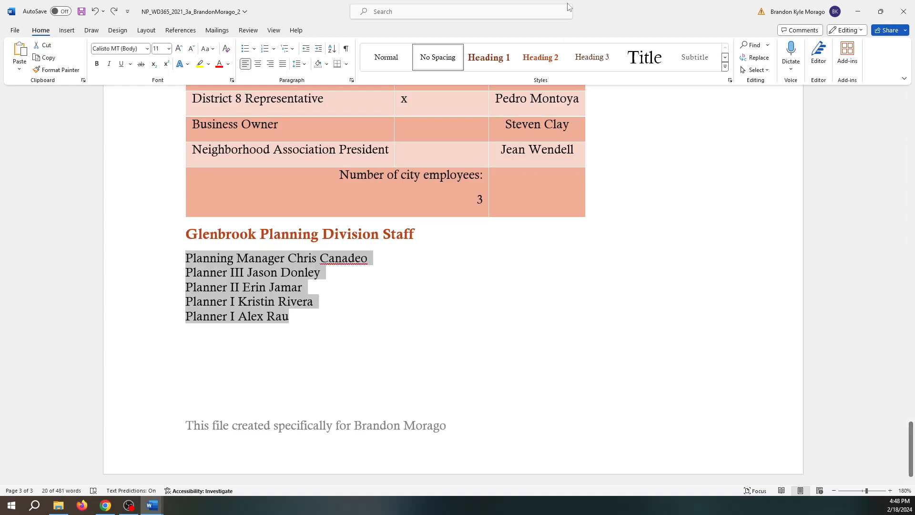
Step: Try to tab the selected staff list over with dotted leader 2, and undo the indentation
right_click(279, 257)
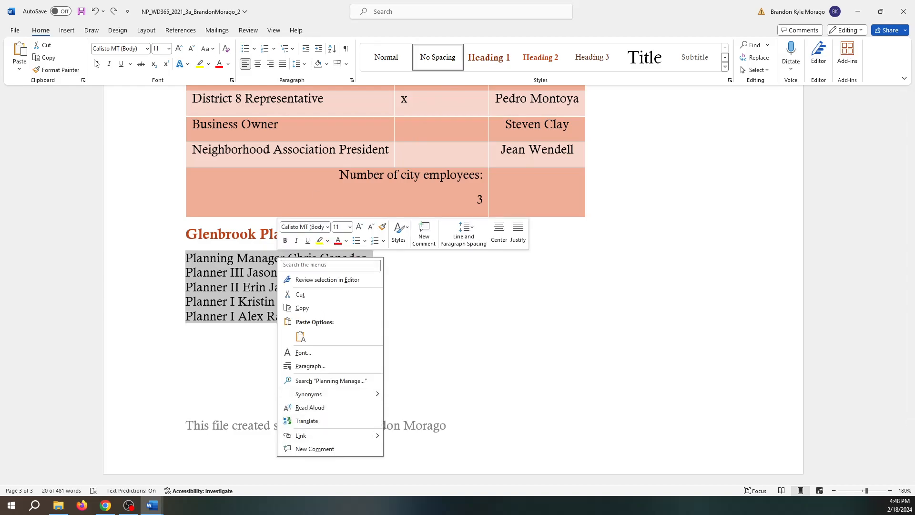
click(351, 81)
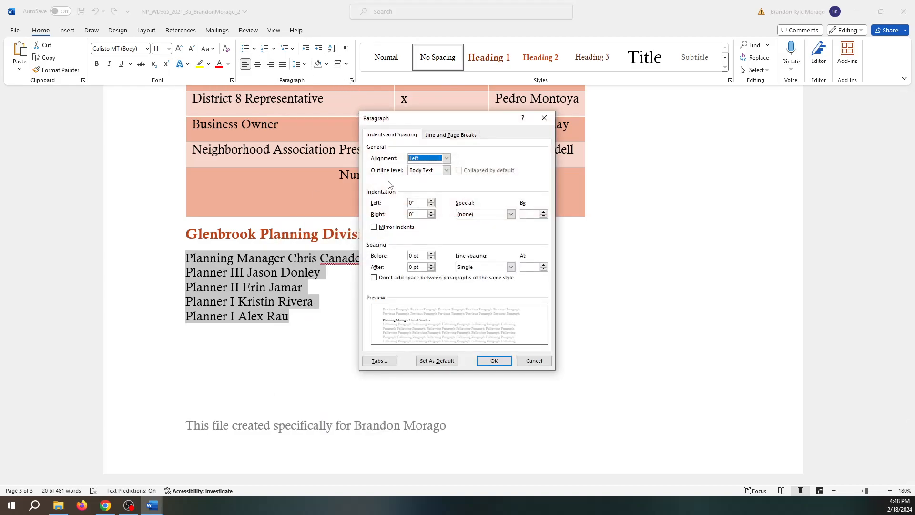
click(381, 362)
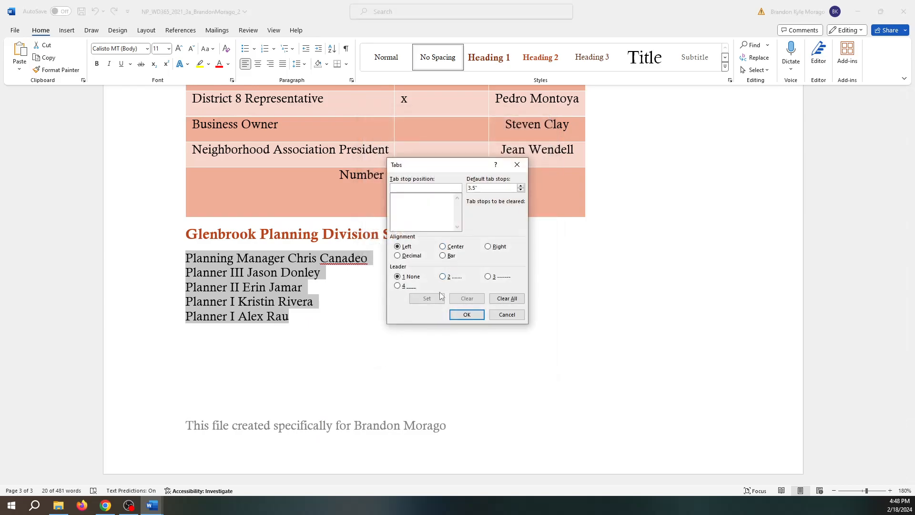
click(443, 277)
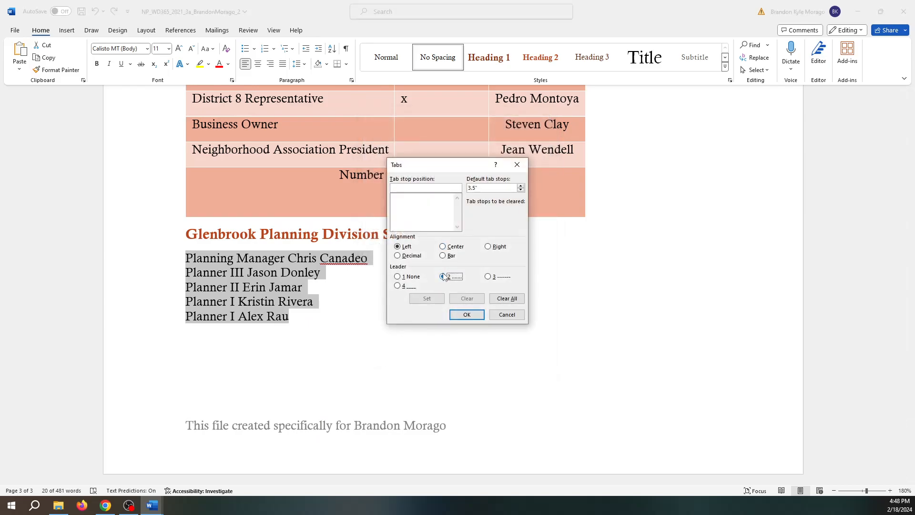
click(467, 316)
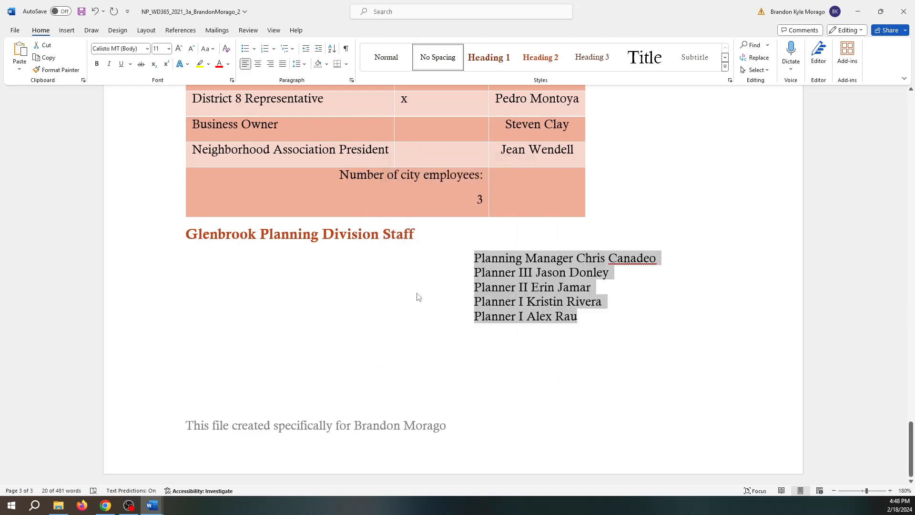
click(418, 297)
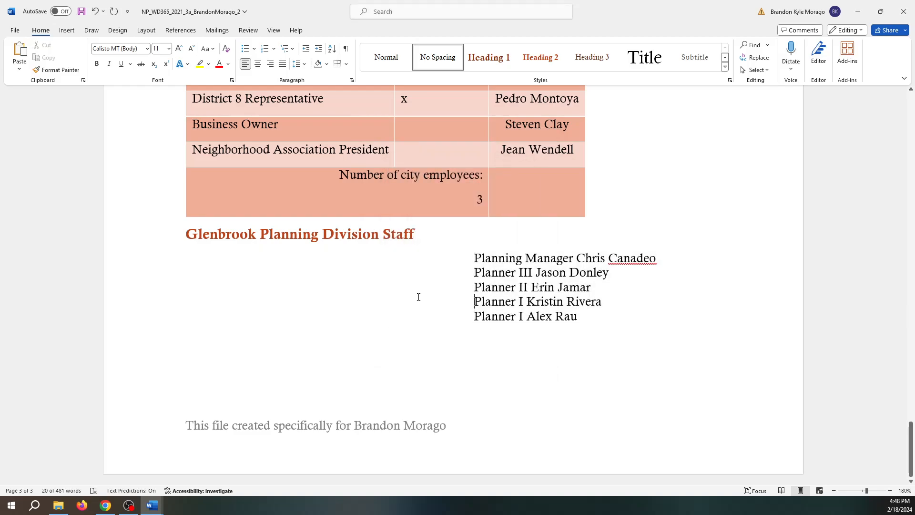
right_click(471, 317)
key(Escape)
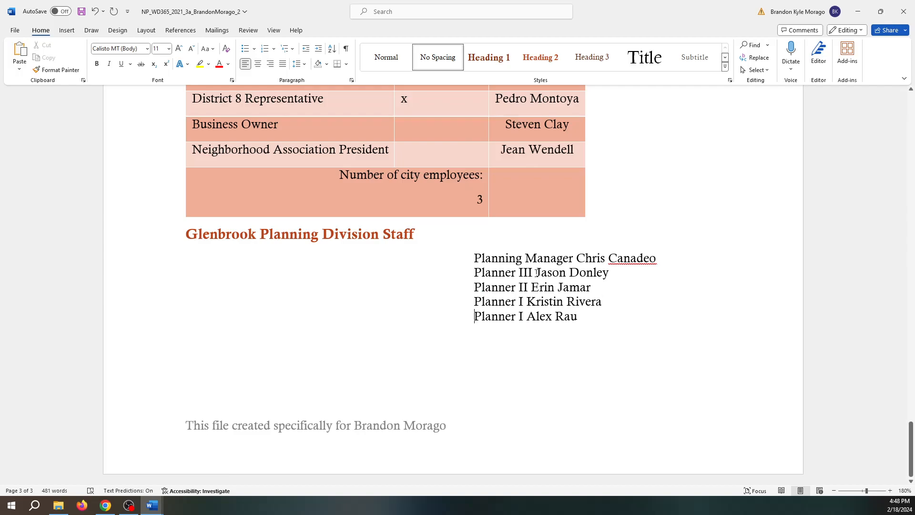
key(ctrl+z)
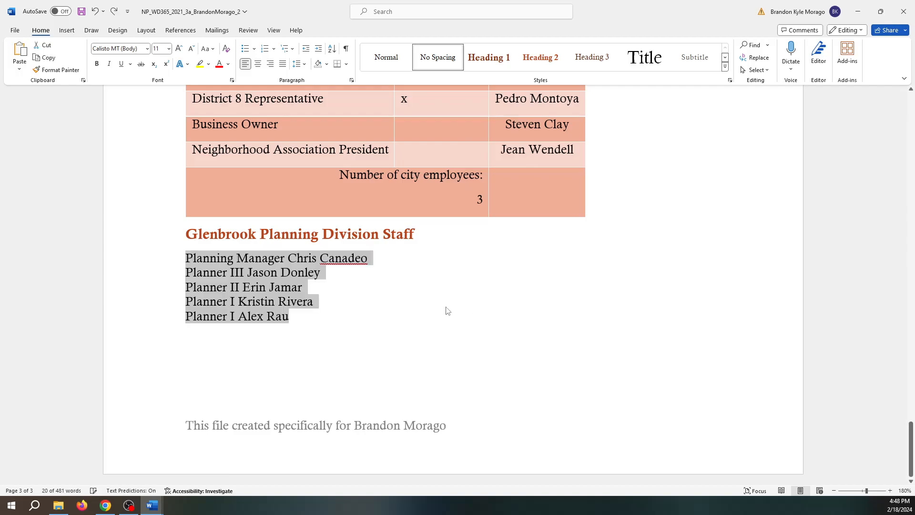
Step: Try to apply dotted leader 2 in the tab settings of the Planning Manager line
click(442, 297)
click(186, 258)
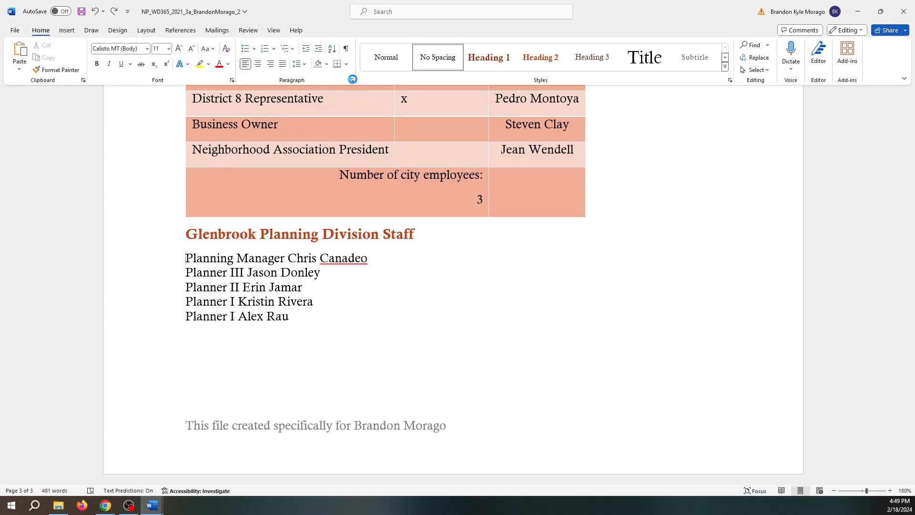
click(352, 80)
click(376, 361)
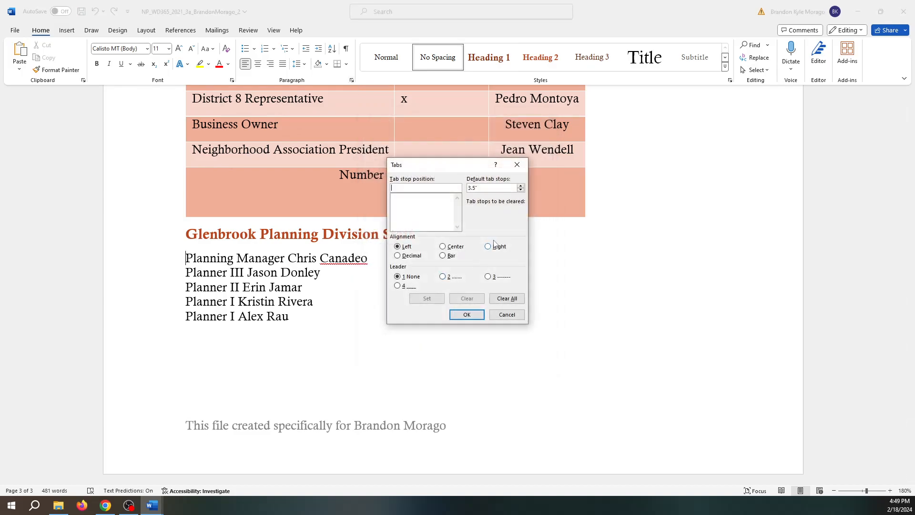
click(443, 277)
click(468, 314)
Step: Insert a tab at the beginning of each of the five staff lines
key(Tab)
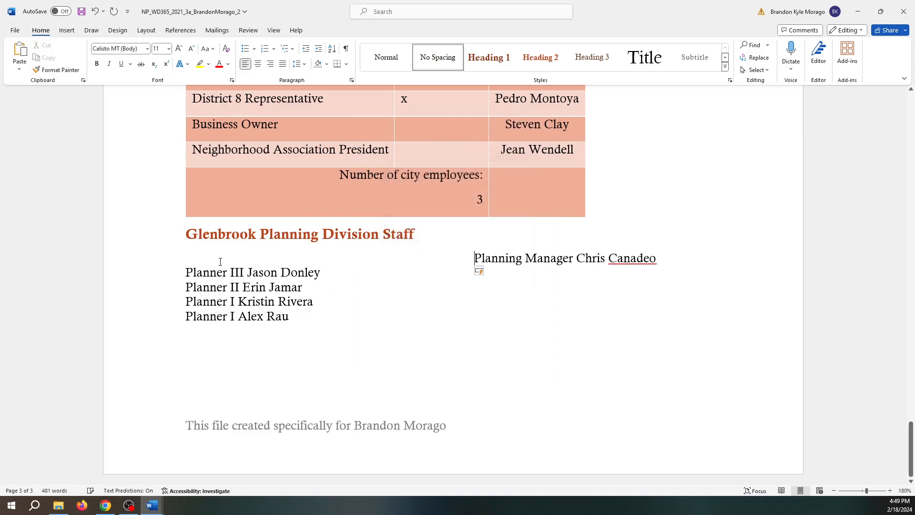
click(186, 273)
key(Tab)
click(186, 287)
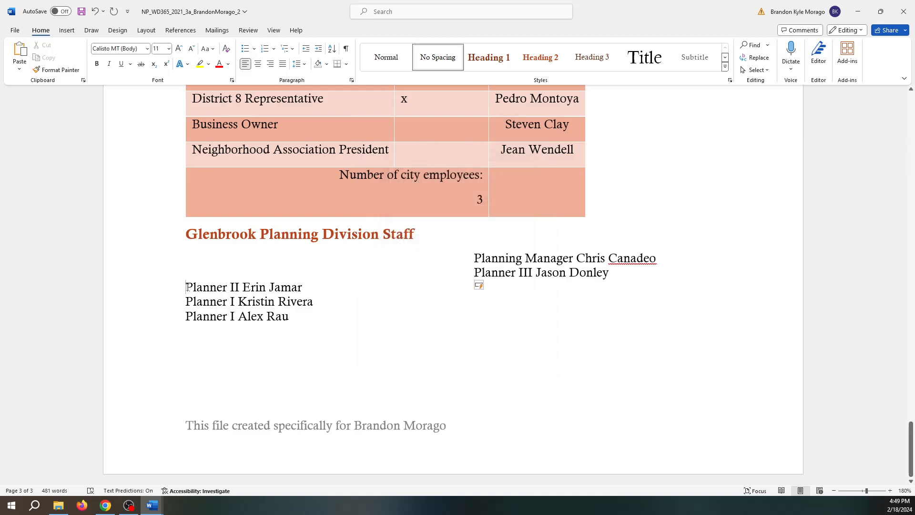
key(Tab)
click(186, 301)
key(Tab)
click(186, 317)
key(Tab)
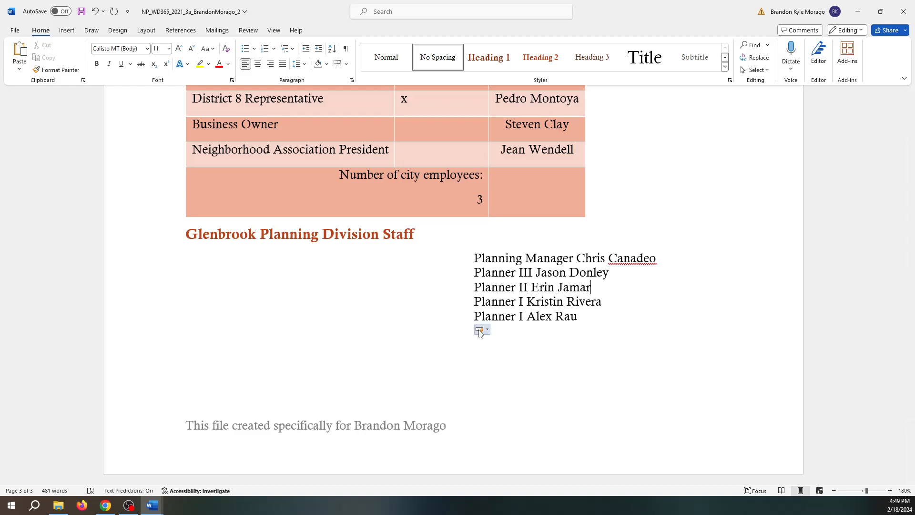
Step: Undo the tabs inserted at the beginning of the five staff lines
scroll(617, 302, down, 1)
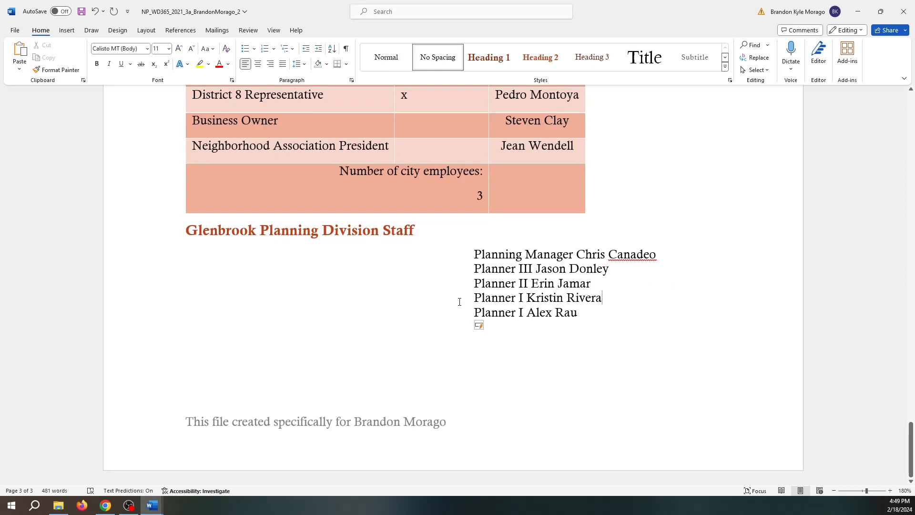
click(610, 295)
key(ctrl+z)
key(ctrl+z)
key(ctrl+z)
key(ctrl+z)
key(ctrl+z)
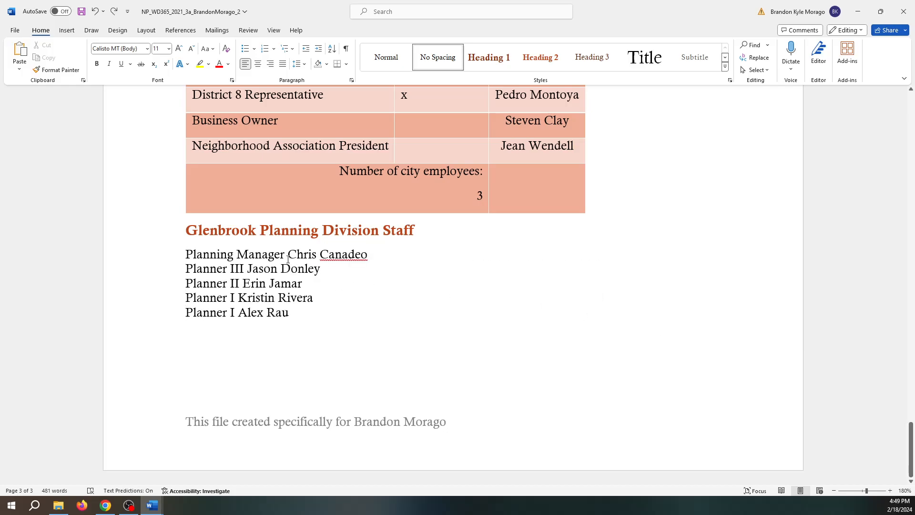
Step: Insert a tab between the Planning Manager title and the staff member's name
click(290, 260)
key(Tab)
click(283, 269)
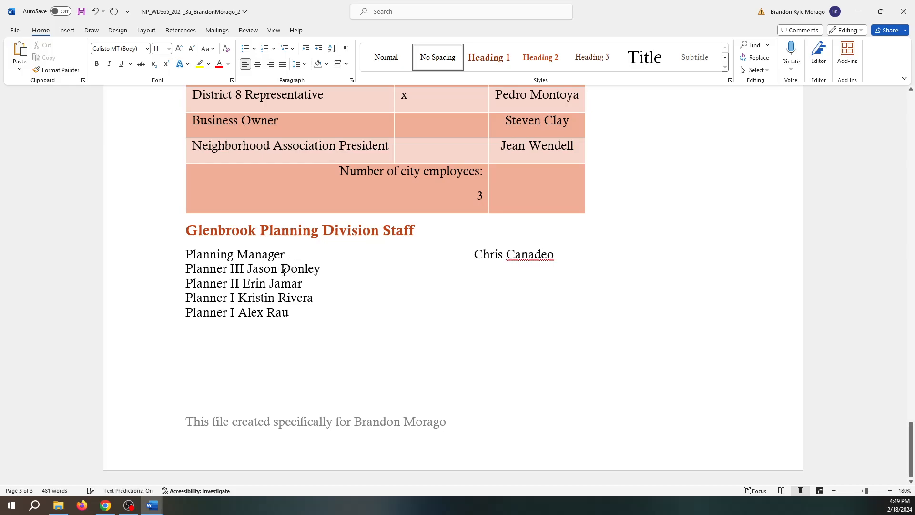
key(Tab)
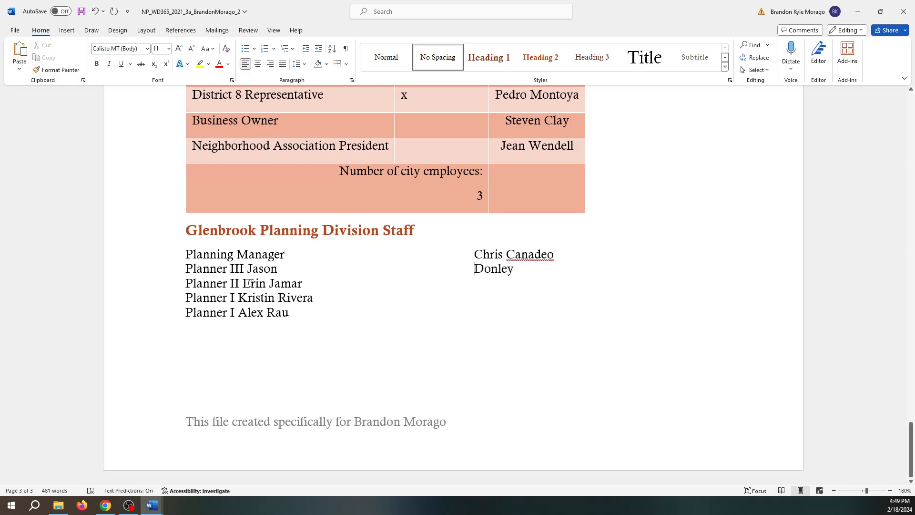
key(ctrl+z)
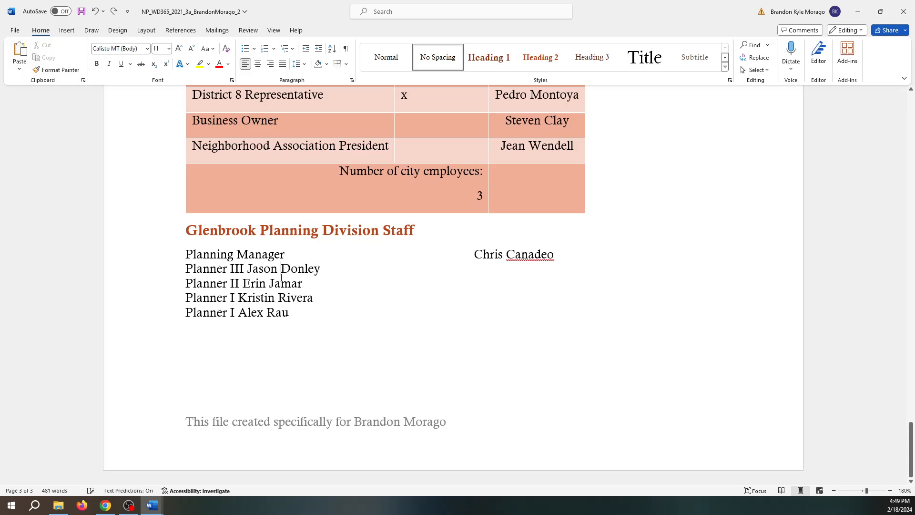
Step: Replace the space between title and name with a tab in the Planner III, Planner II and both Planner I lines
click(247, 270)
key(BackSpace)
key(Tab)
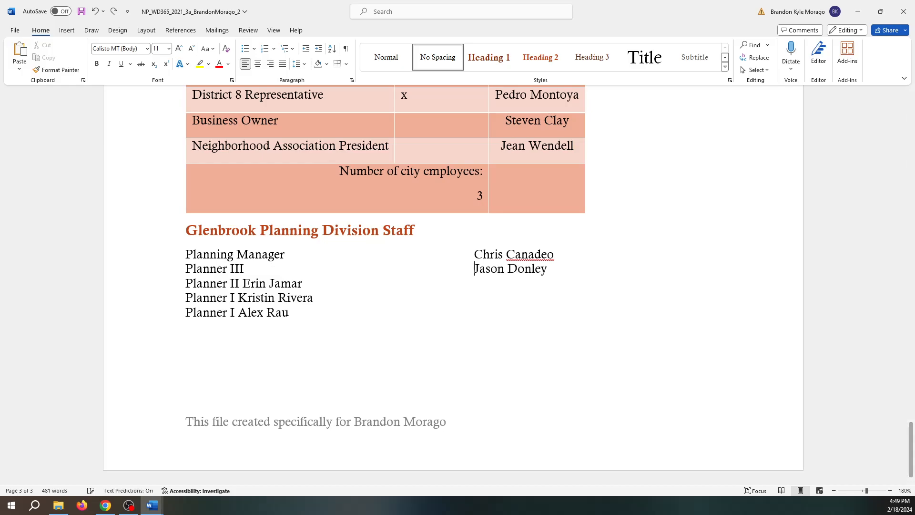
click(243, 285)
key(BackSpace)
key(Tab)
click(240, 298)
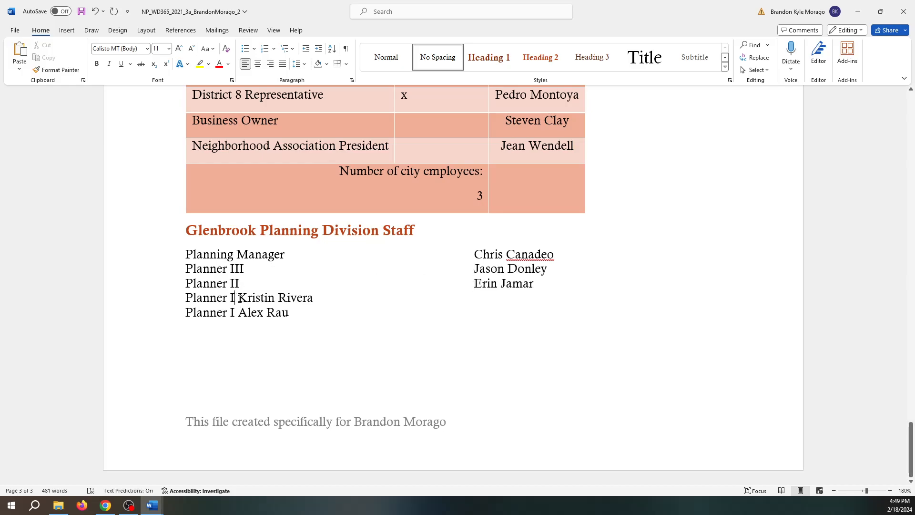
key(BackSpace)
key(Tab)
click(239, 314)
key(BackSpace)
key(Tab)
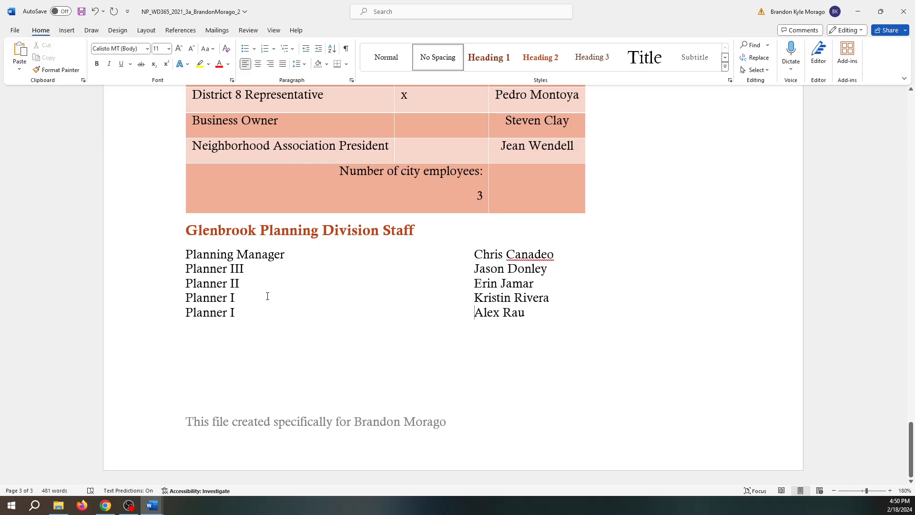
click(289, 260)
click(146, 30)
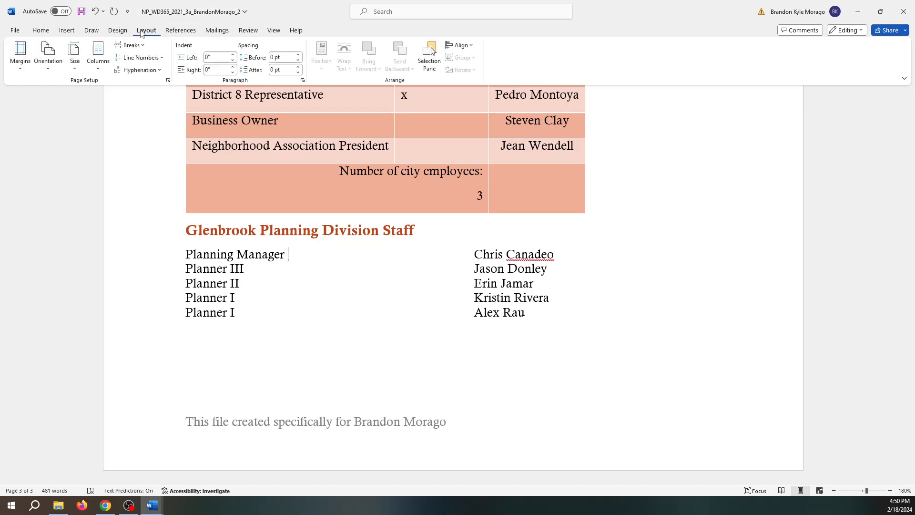
click(175, 32)
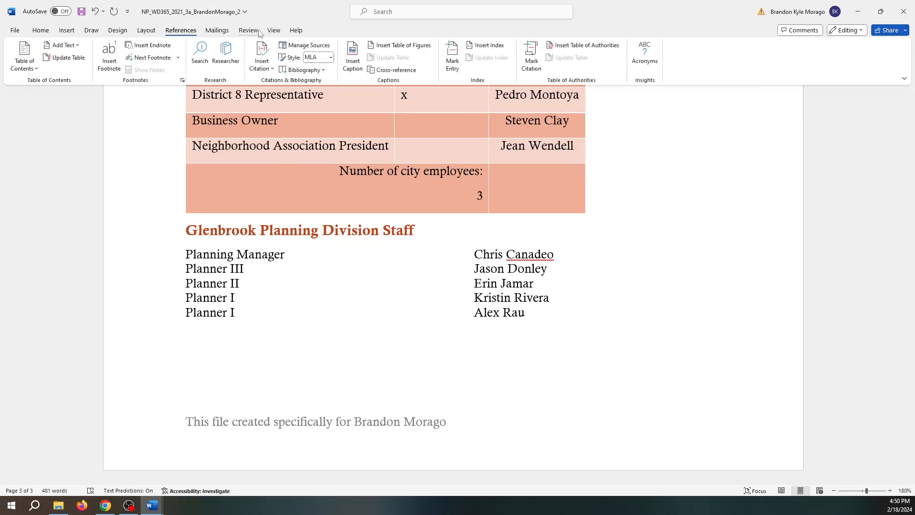
Step: Insert the built-in Ion (Dark) header with page number into the document and close header editing
click(217, 30)
click(274, 30)
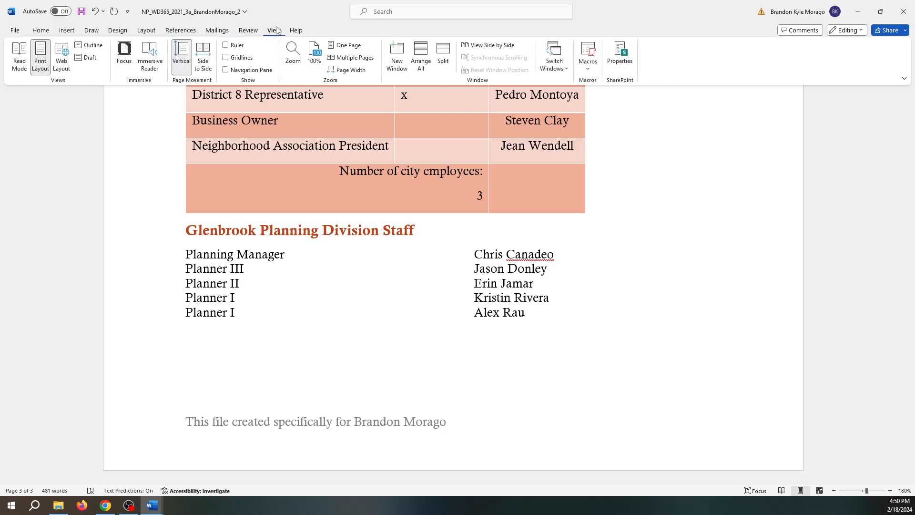
click(248, 31)
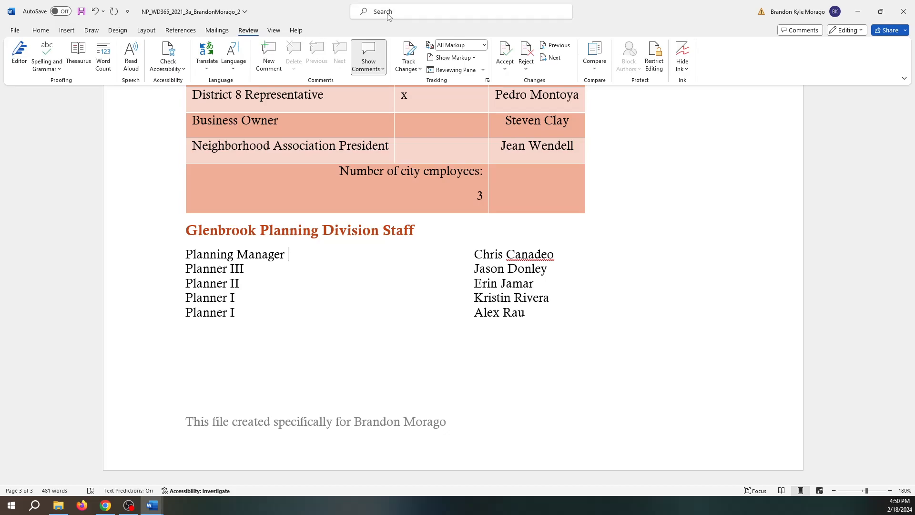
click(67, 30)
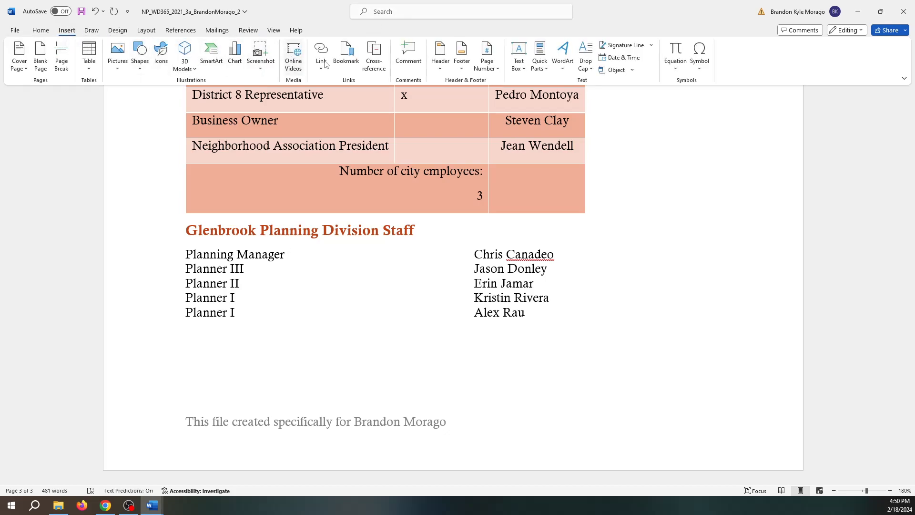
click(440, 67)
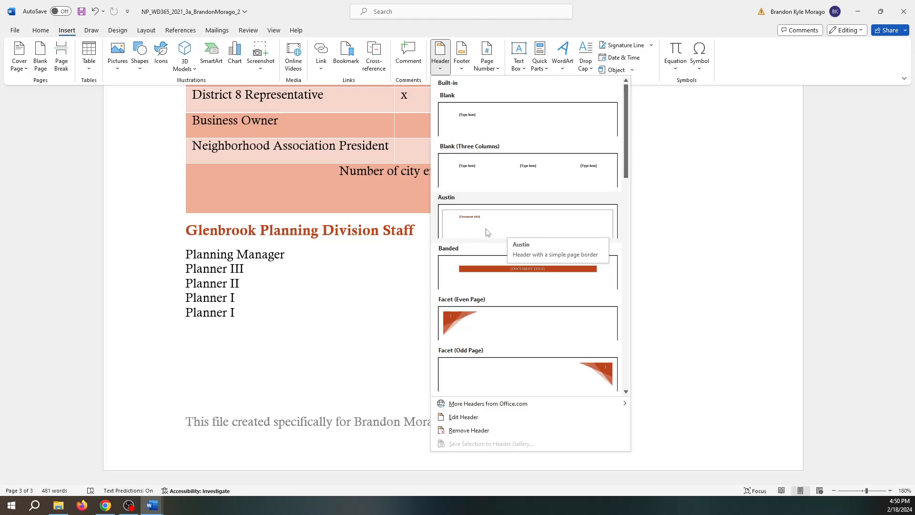
scroll(532, 231, down, 5)
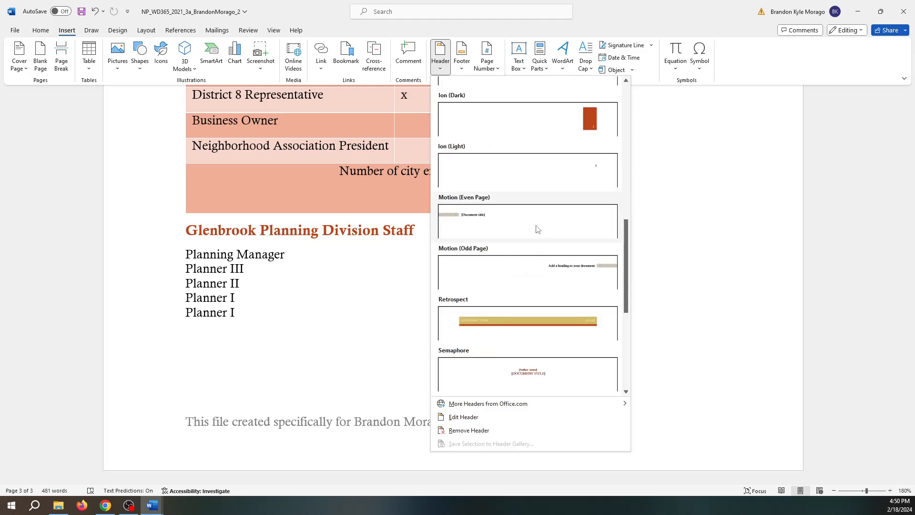
scroll(539, 171, up, 3)
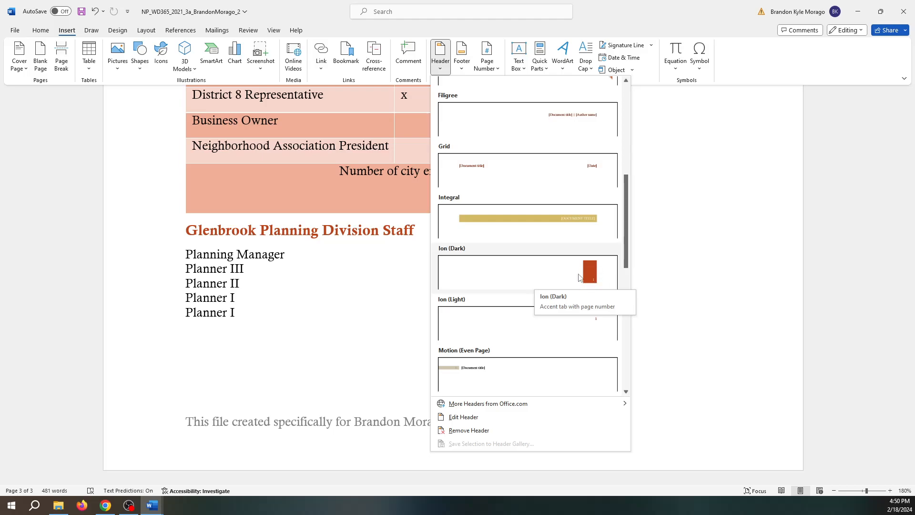
click(555, 280)
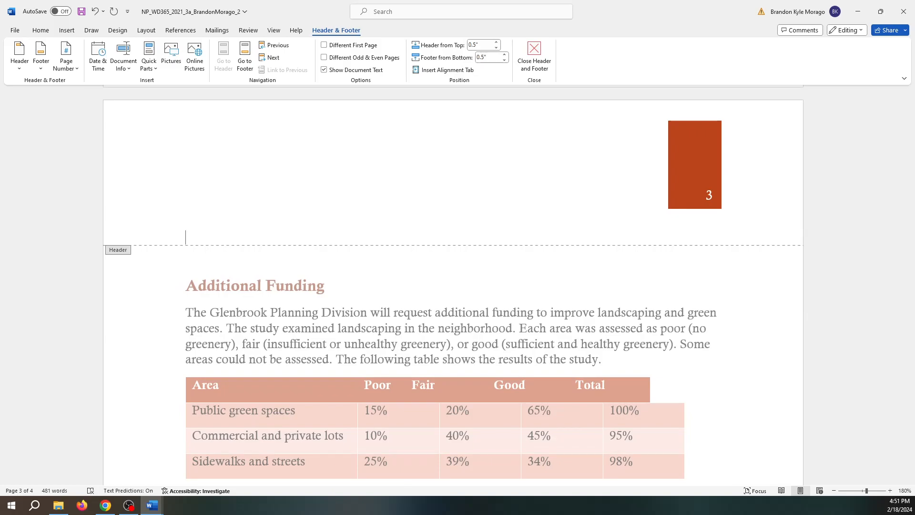
click(535, 63)
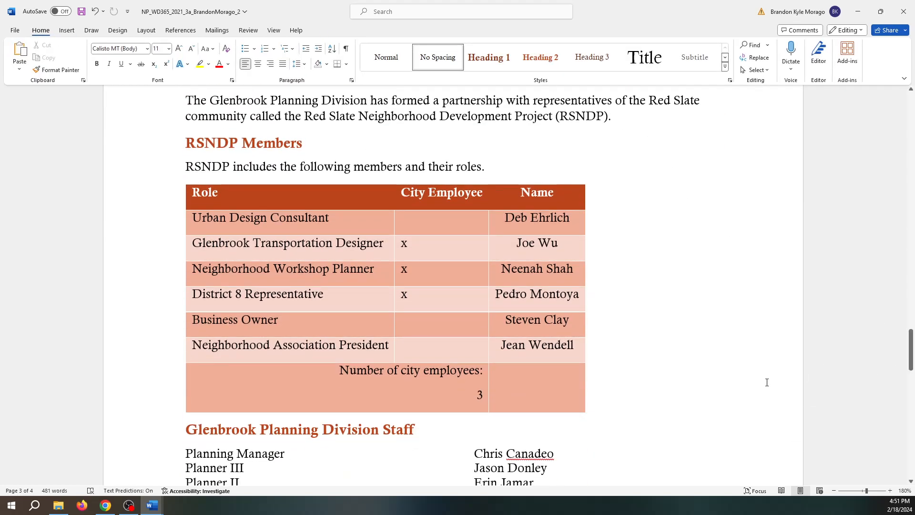
Step: Insert the built-in Slice (Dark) cover page into the report
scroll(591, 389, up, 3)
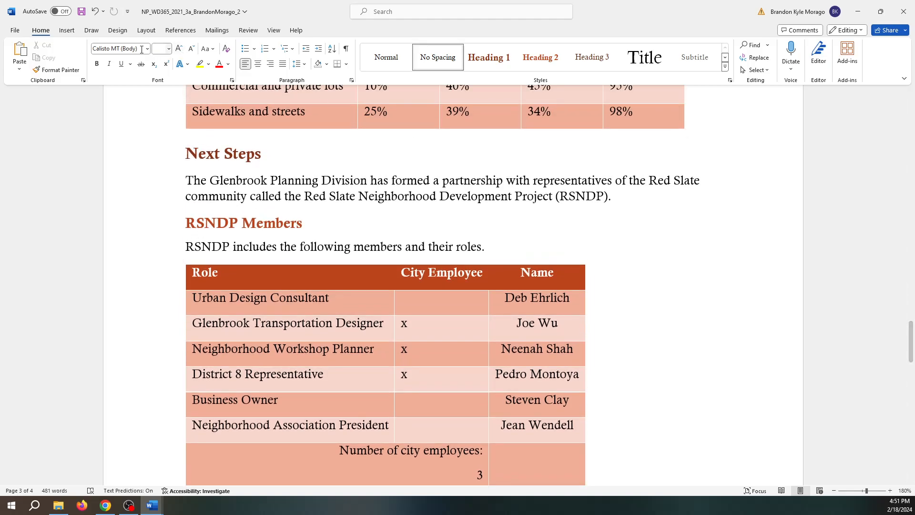
click(68, 30)
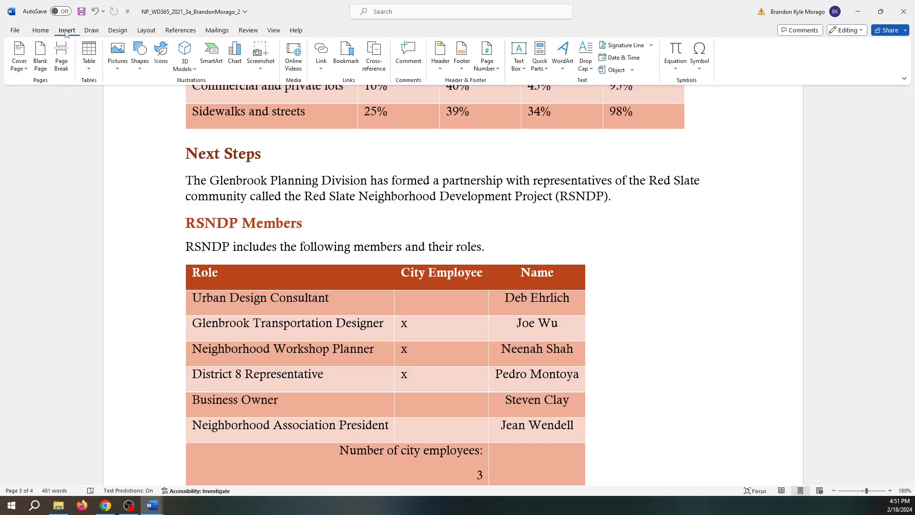
click(26, 70)
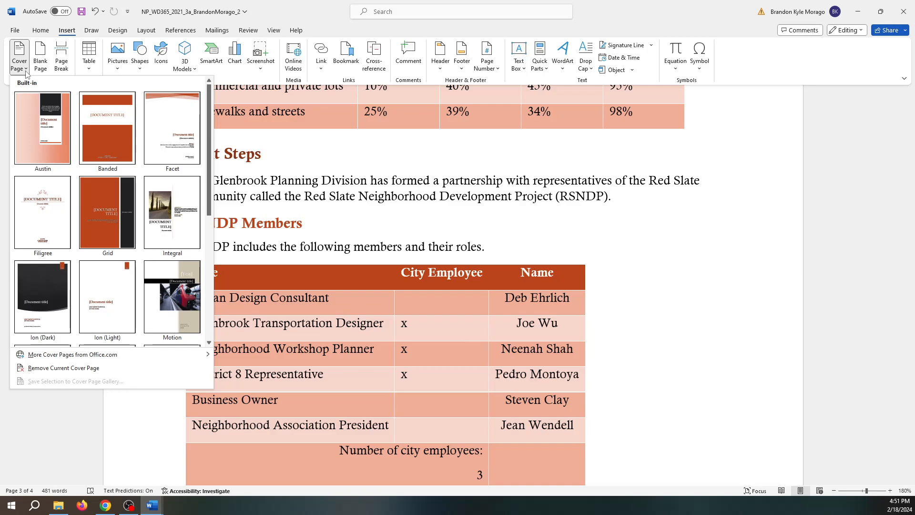
scroll(117, 231, down, 5)
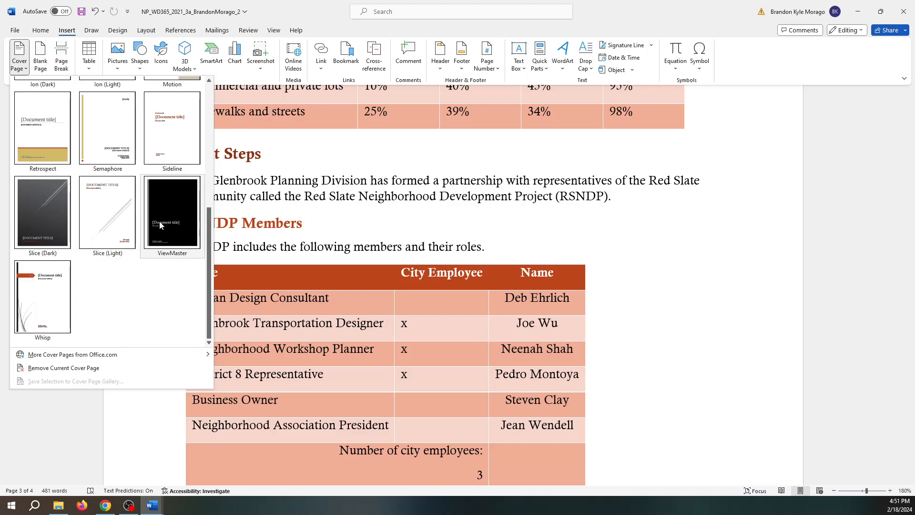
click(57, 233)
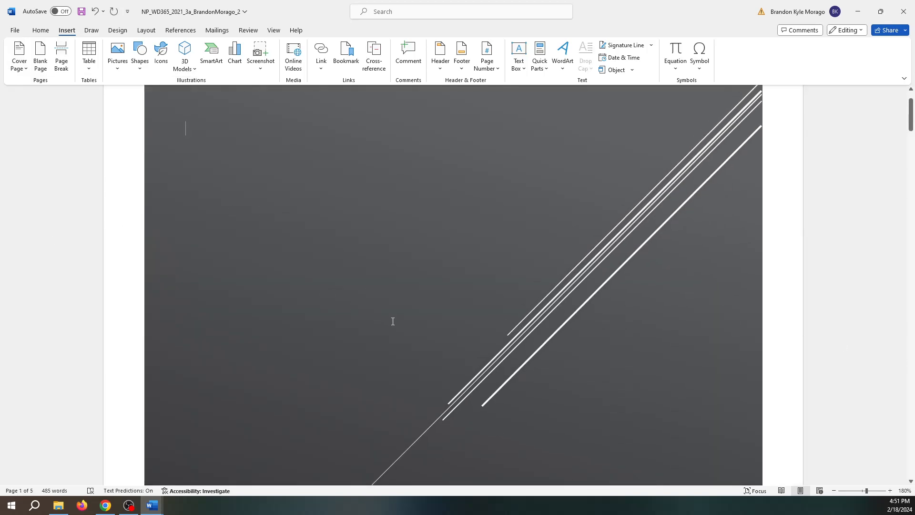
Step: Enter CITY OF GLENBROOK as the document title on the cover page
scroll(392, 320, down, 5)
click(465, 335)
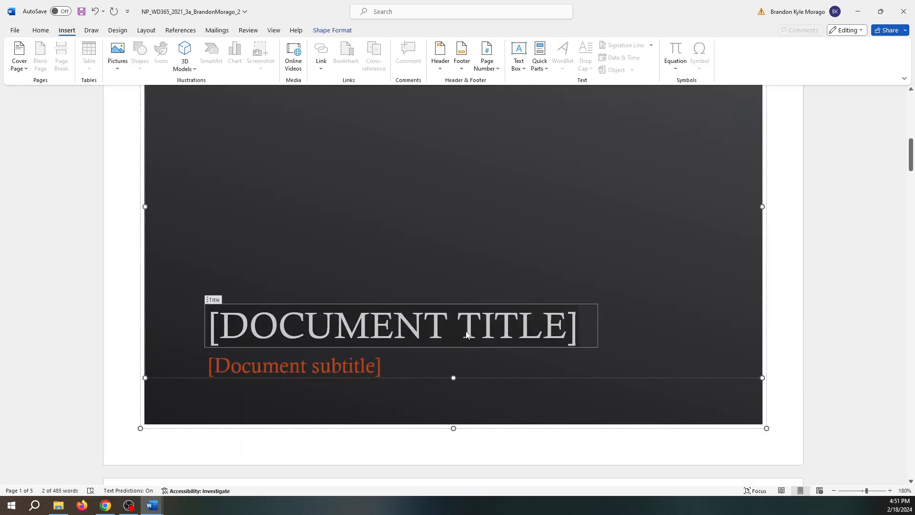
text(CITY O)
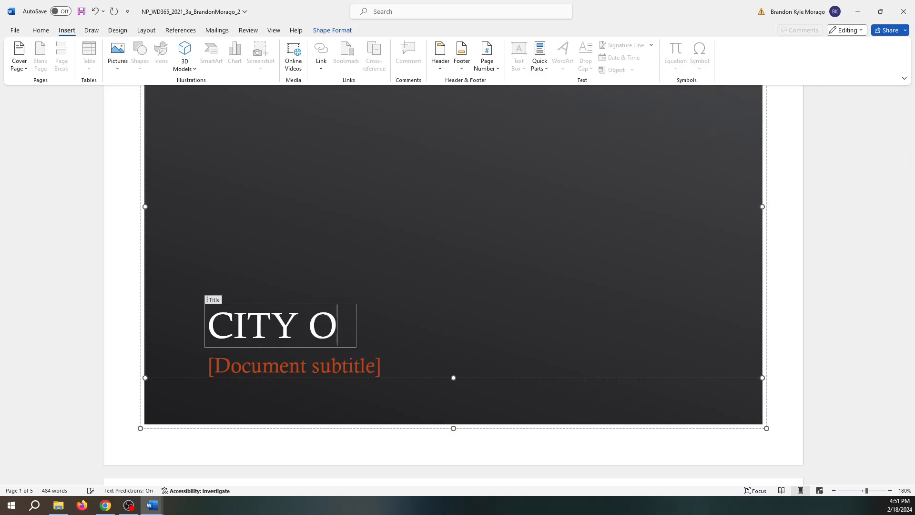
text(F GE)
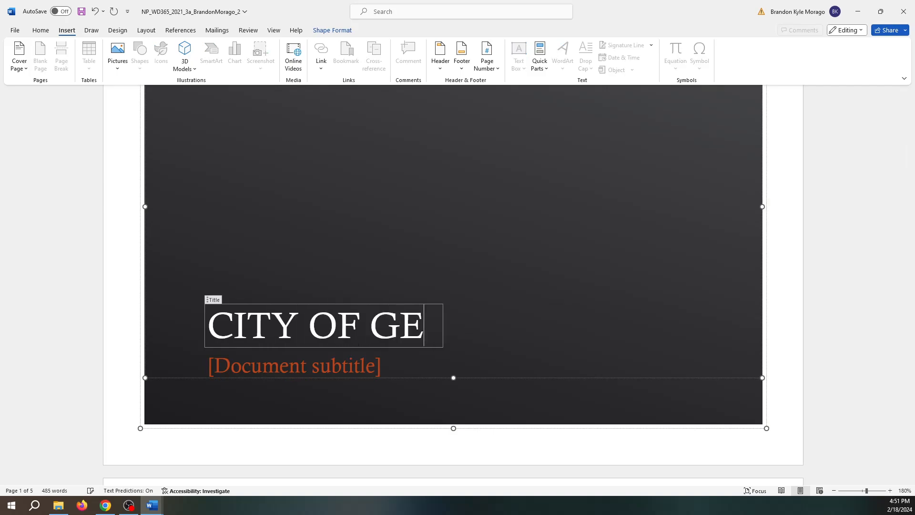
key(BackSpace)
text(LENBROOK)
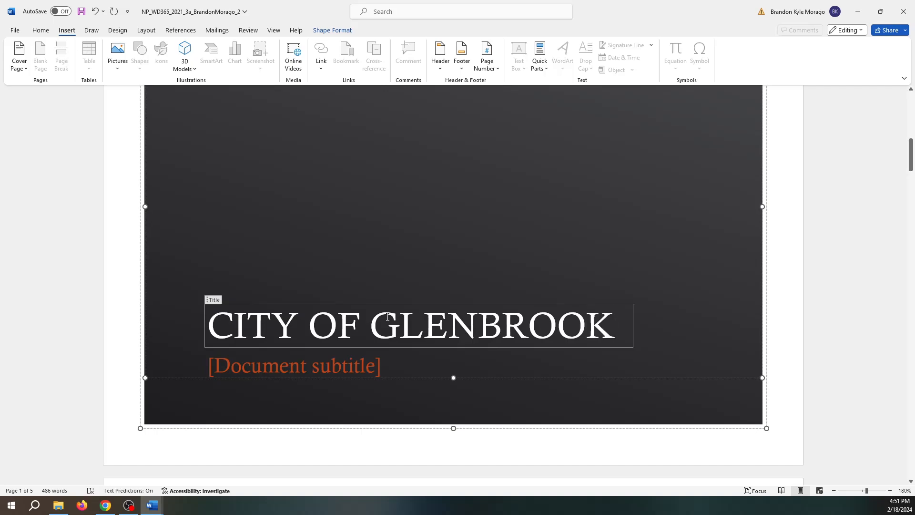
Step: Enter Planning Report as the document subtitle on the cover page
click(305, 368)
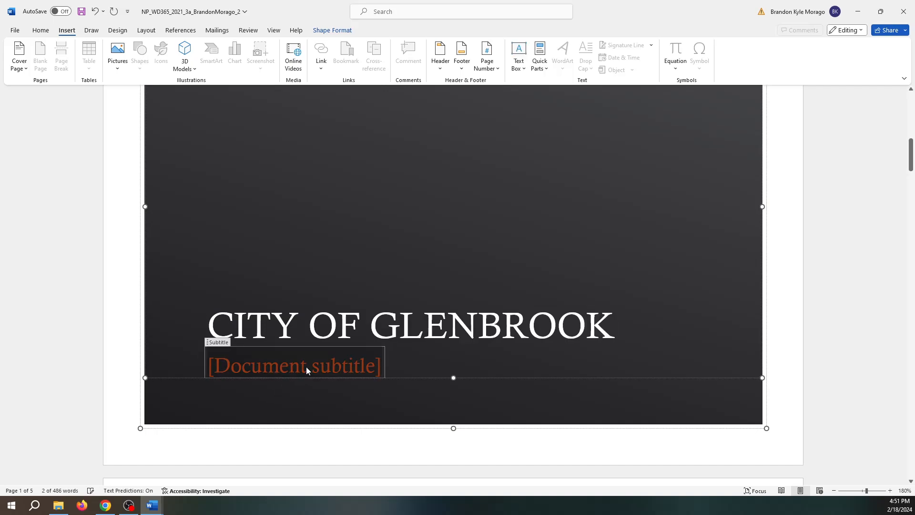
text(Pl)
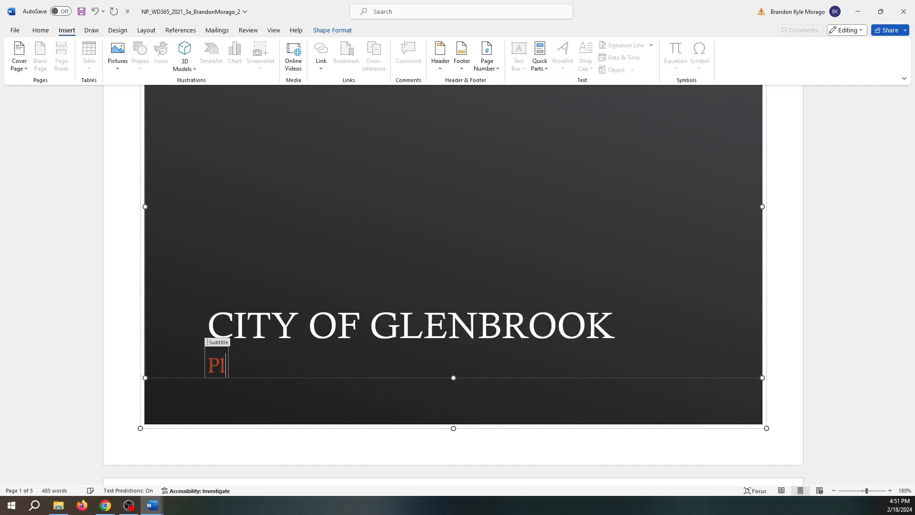
text(anning rep)
key(BackSpace)
key(BackSpace)
key(BackSpace)
key(BackSpace)
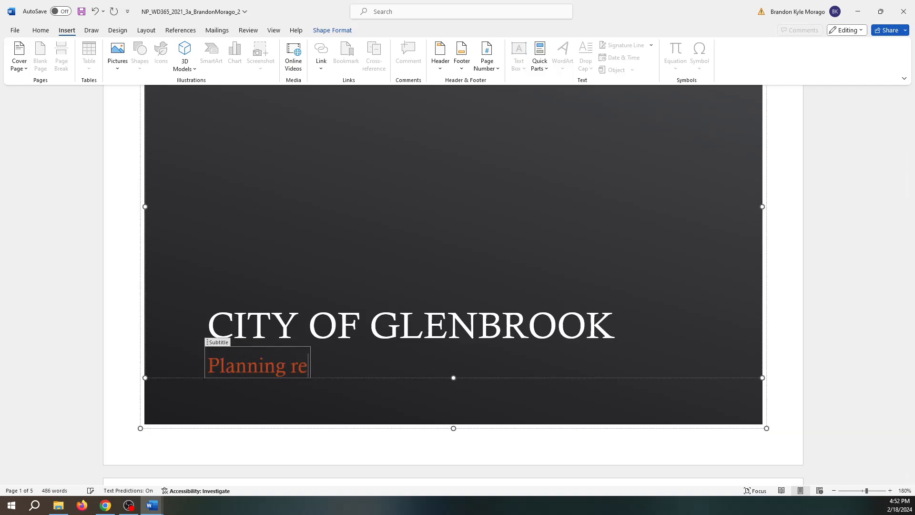
text(R)
text(ot)
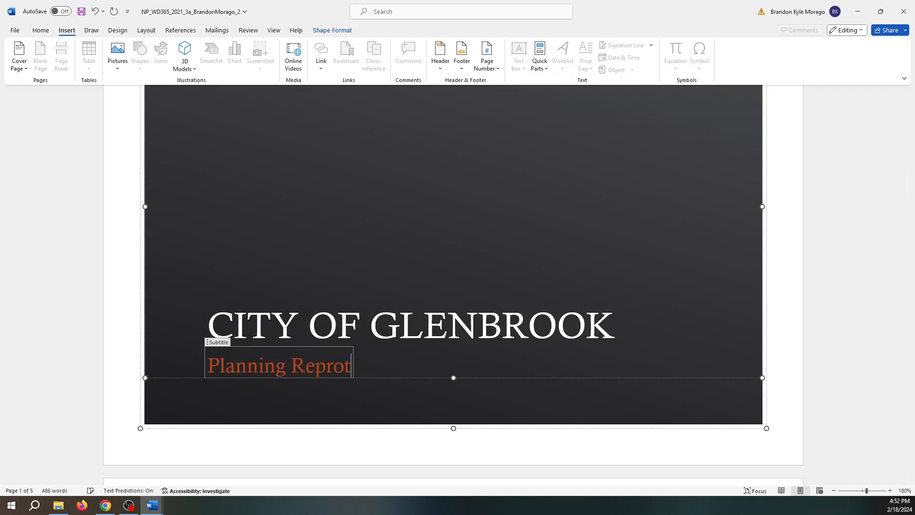
key(BackSpace)
key(BackSpace)
text(ort)
click(564, 274)
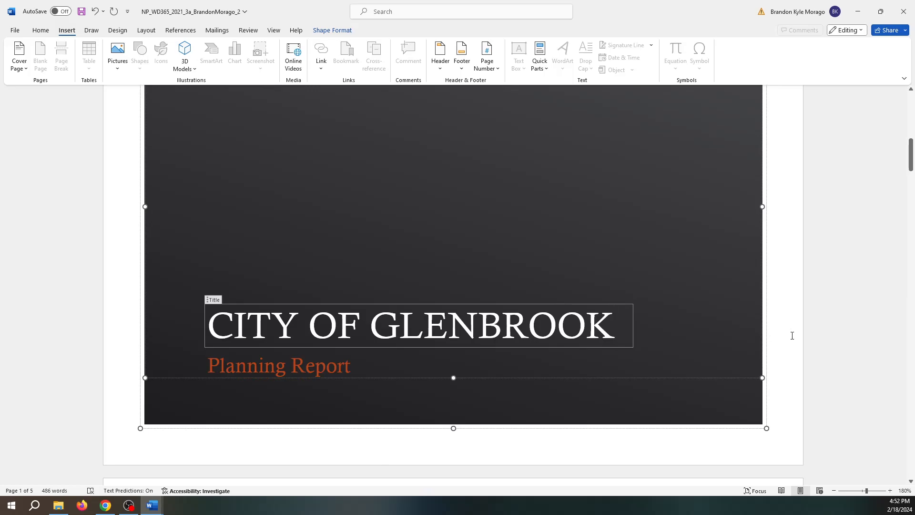
Step: Review the report from the cover page to the last page, checking the headers, tables and staff list
key(ctrl+Home)
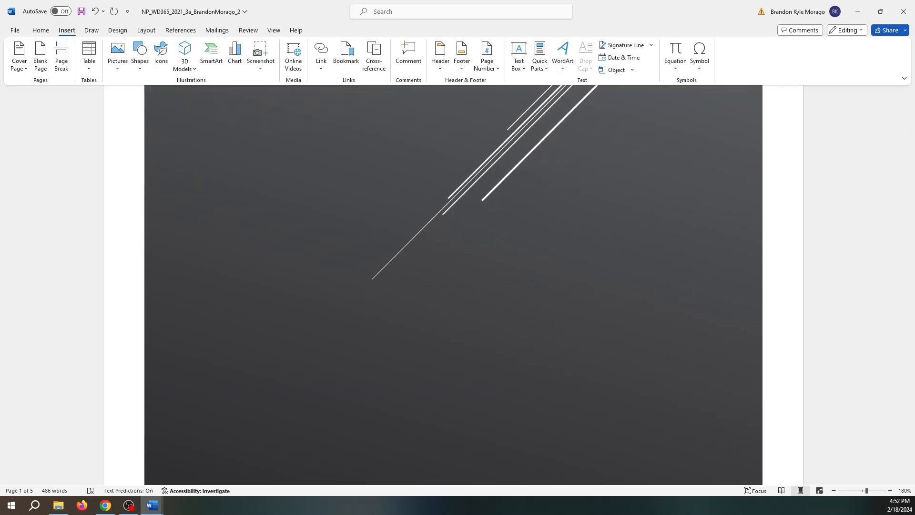
scroll(555, 277, down, 20)
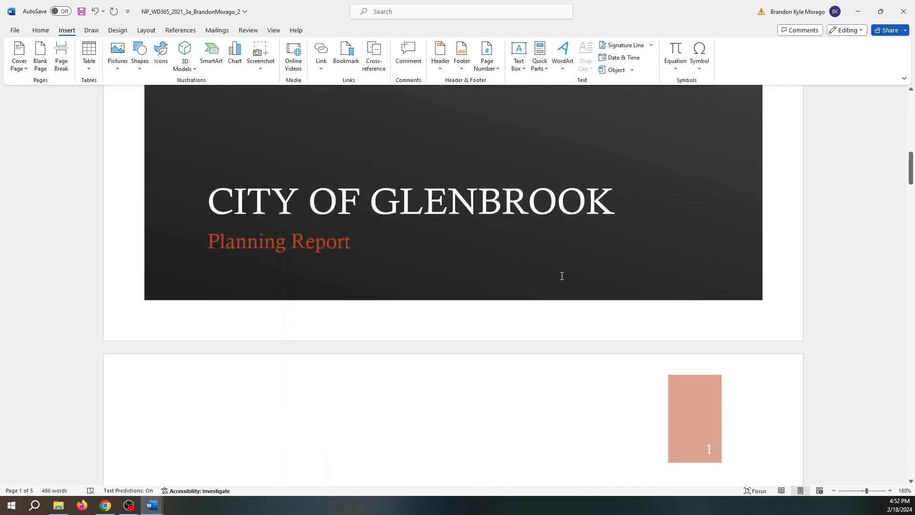
scroll(560, 283, down, 20)
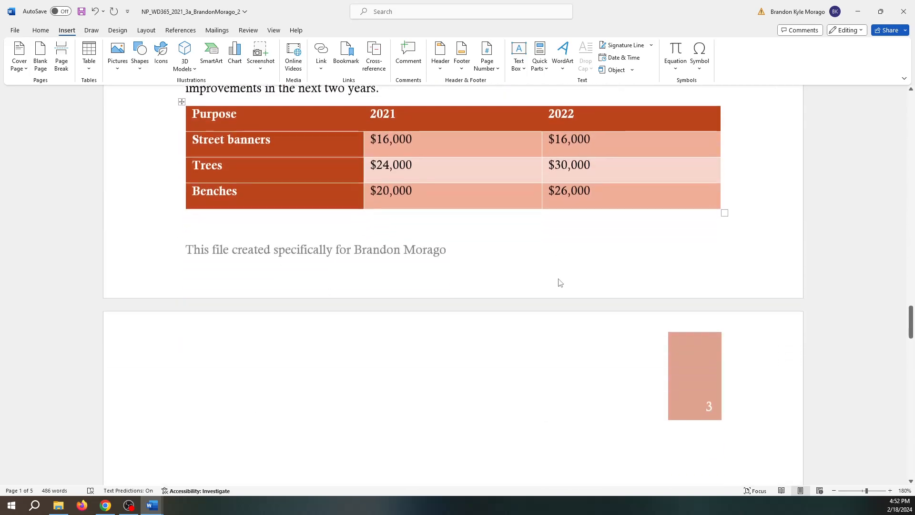
scroll(558, 281, down, 5)
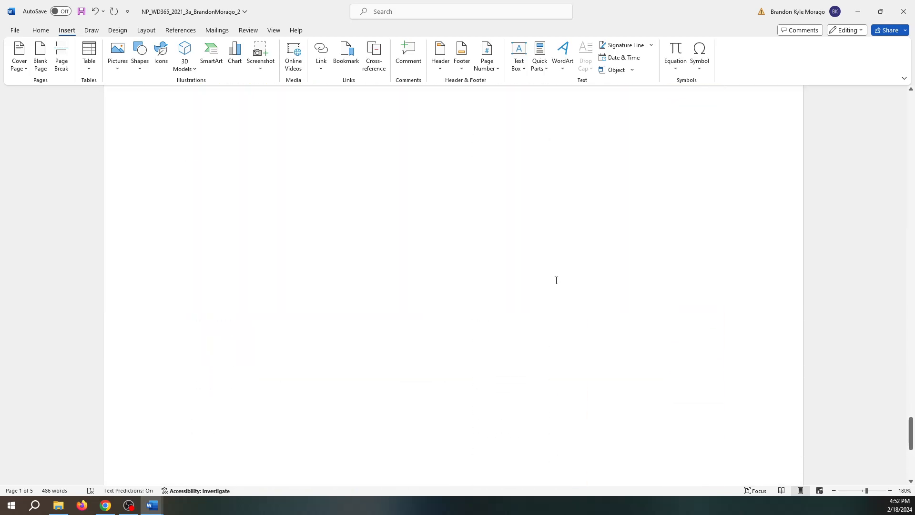
scroll(558, 286, down, 3)
scroll(556, 286, up, 4)
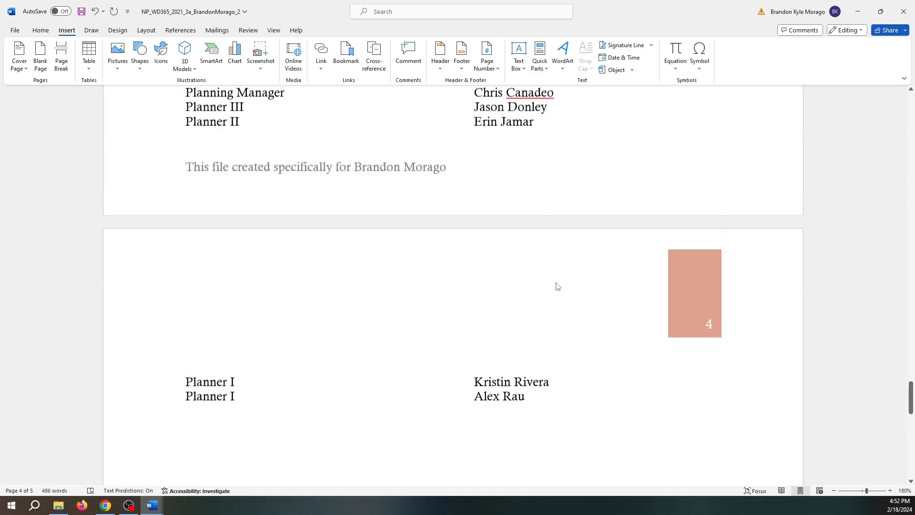
scroll(556, 286, down, 4)
scroll(549, 283, down, 9)
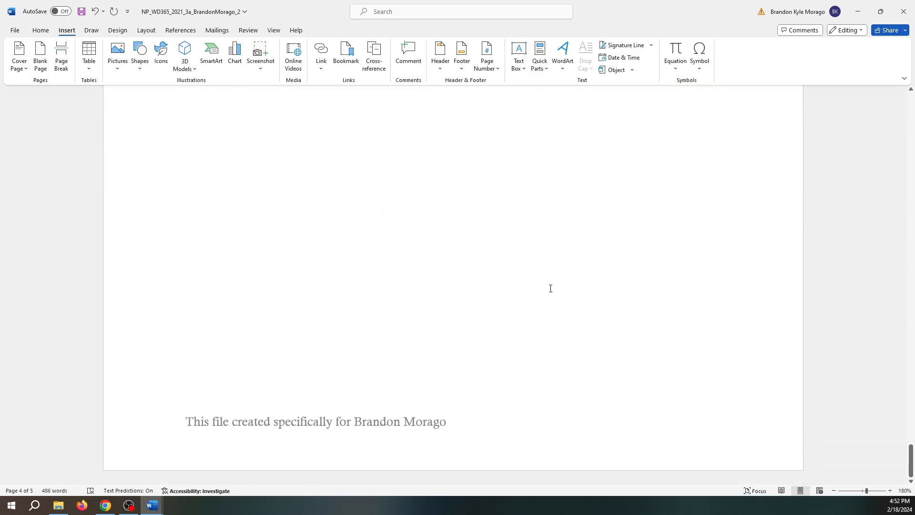
scroll(552, 287, up, 11)
scroll(553, 289, up, 5)
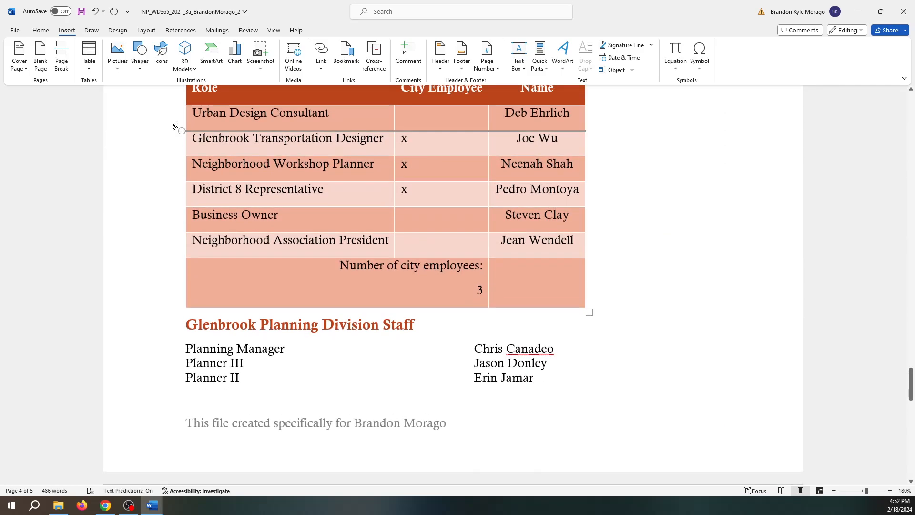
Step: Save the report under its existing file name
click(15, 31)
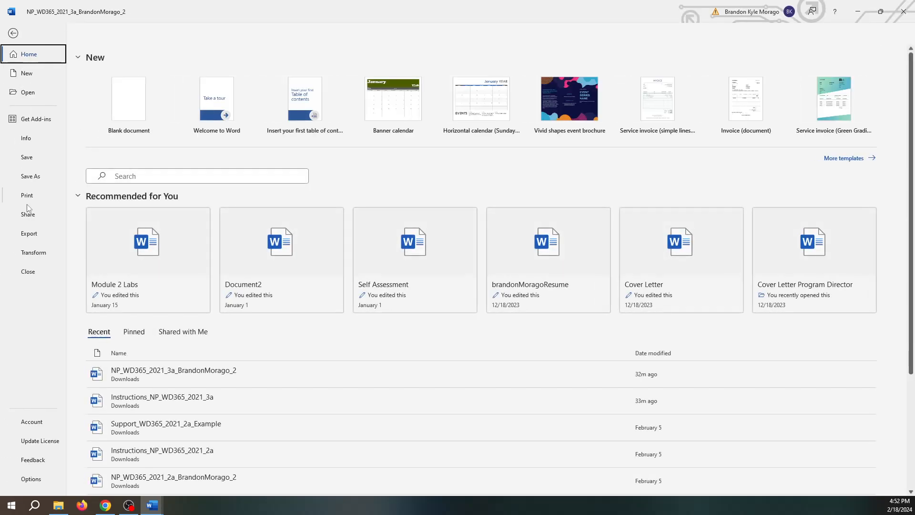
click(29, 158)
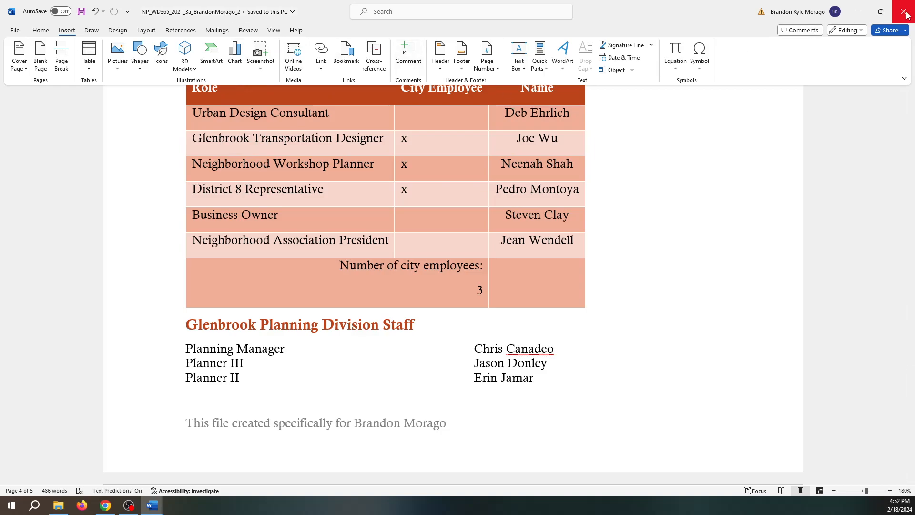
scroll(634, 314, up, 15)
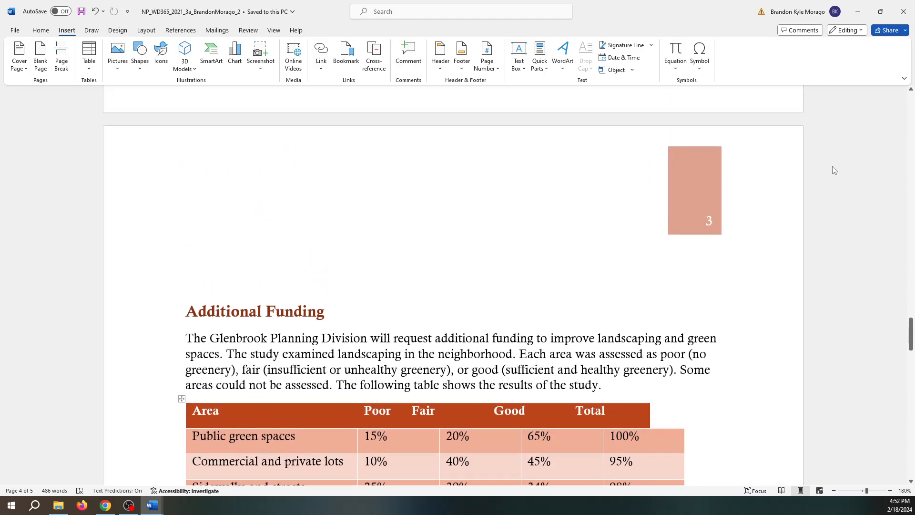